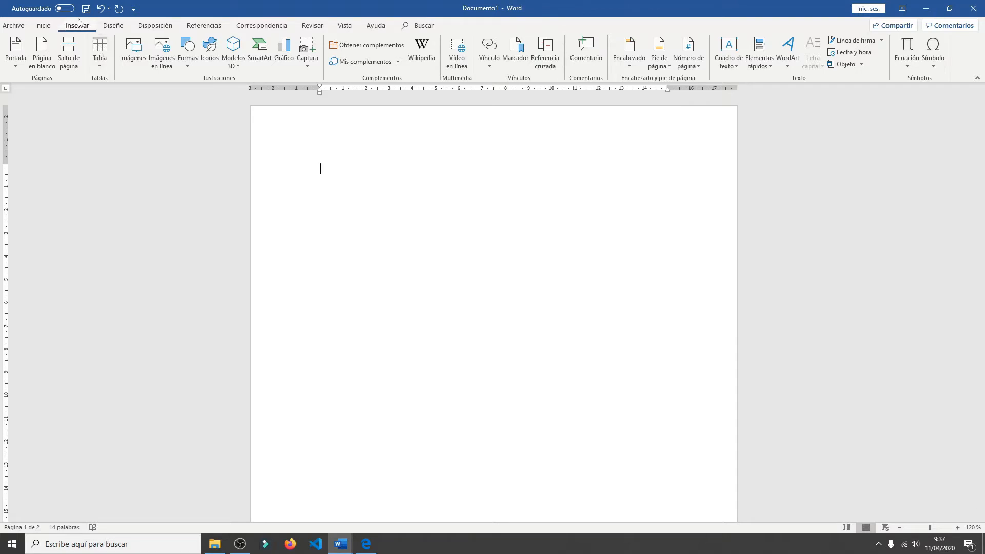
# - Insert a table of 8 columns by 6 rows on the blank first page, and undo it
pyautogui.click(101, 66)
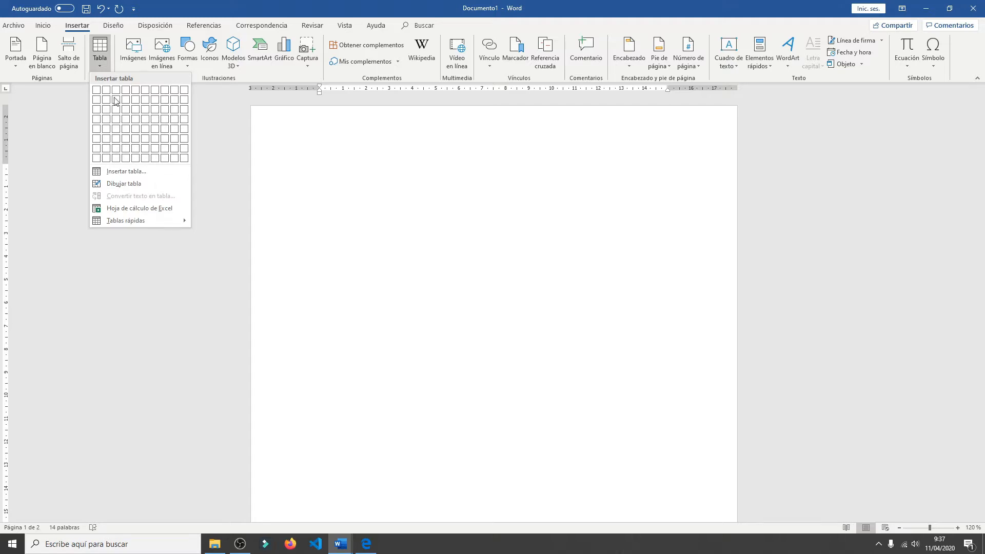
pyautogui.click(167, 143)
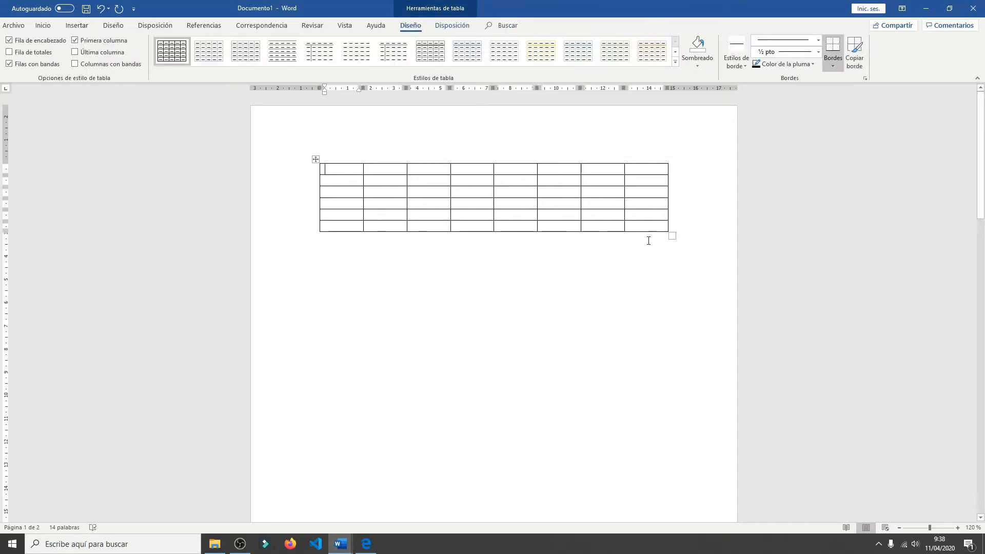
pyautogui.click(101, 10)
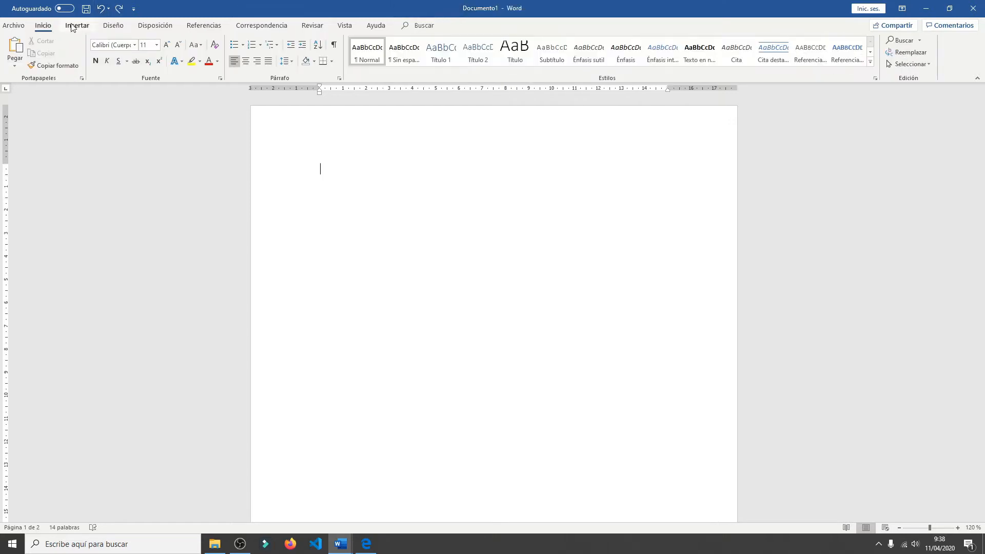
# - Insert a table by specifying its dimensions as 14 columns and 6 rows, and undo the insertion
pyautogui.click(74, 27)
pyautogui.click(99, 51)
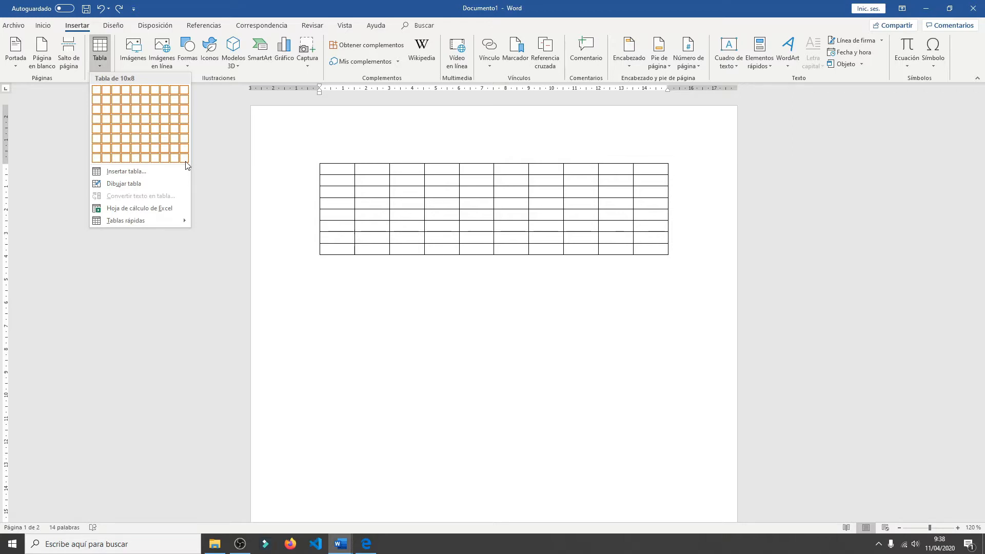
pyautogui.click(125, 171)
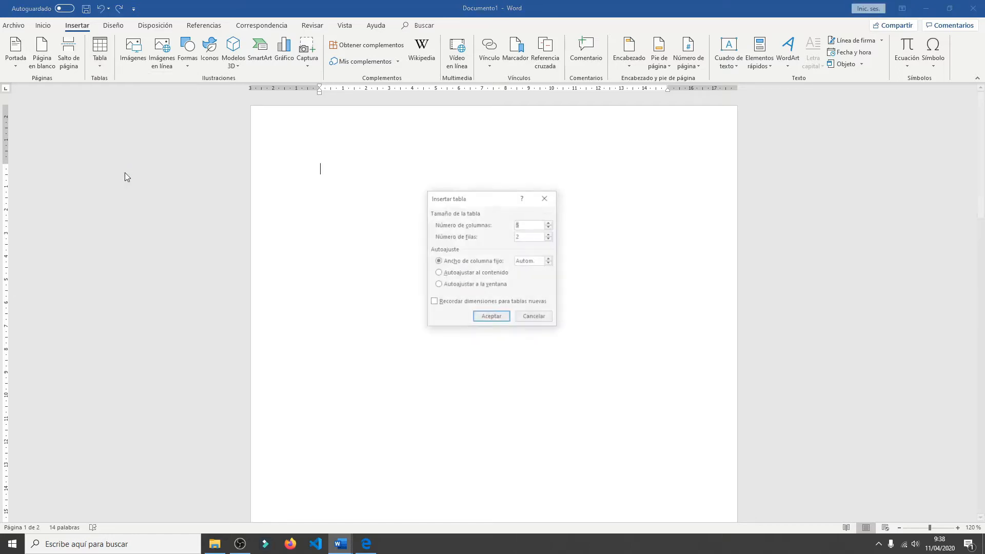
pyautogui.click(549, 222)
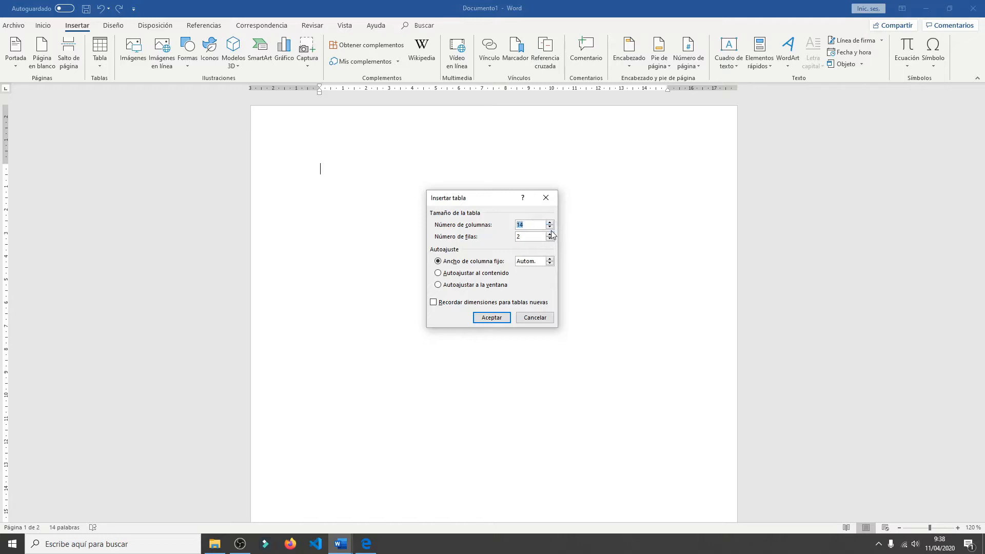
pyautogui.click(549, 233)
pyautogui.click(549, 234)
pyautogui.click(549, 234)
pyautogui.click(550, 234)
pyautogui.click(492, 317)
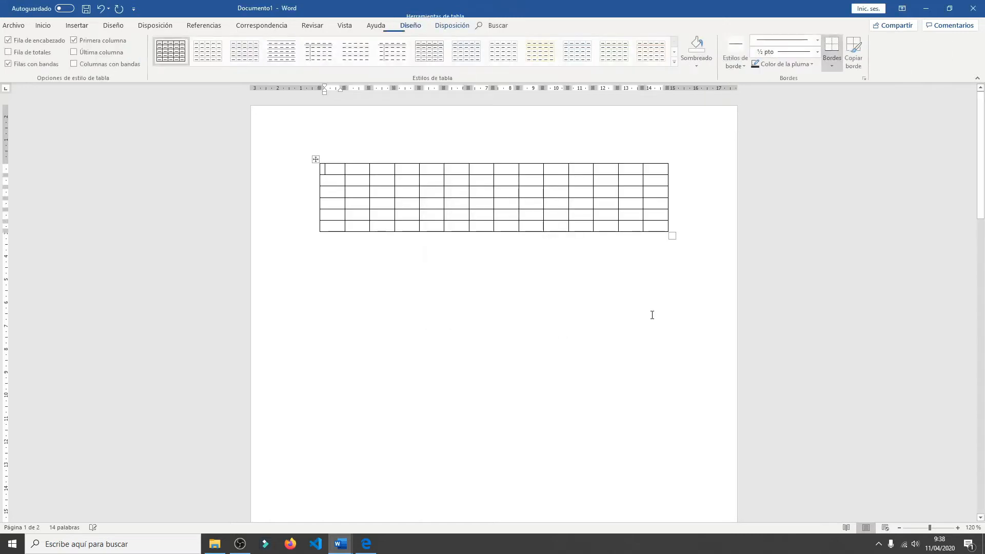
pyautogui.click(101, 10)
# - Draw a one-row table about 0.75 cm high across the page, split it into four cells with three vertical lines, and undo it
pyautogui.click(79, 26)
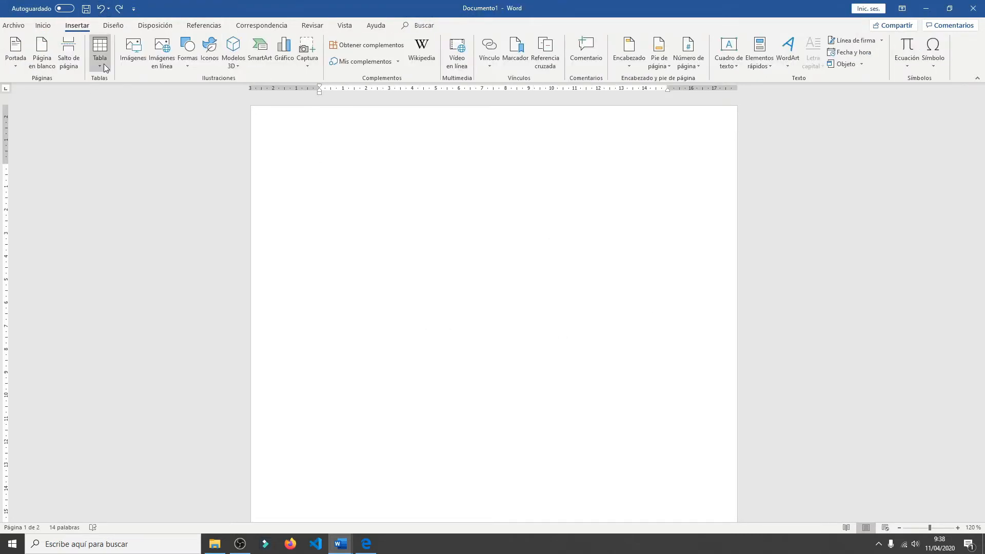
pyautogui.click(99, 54)
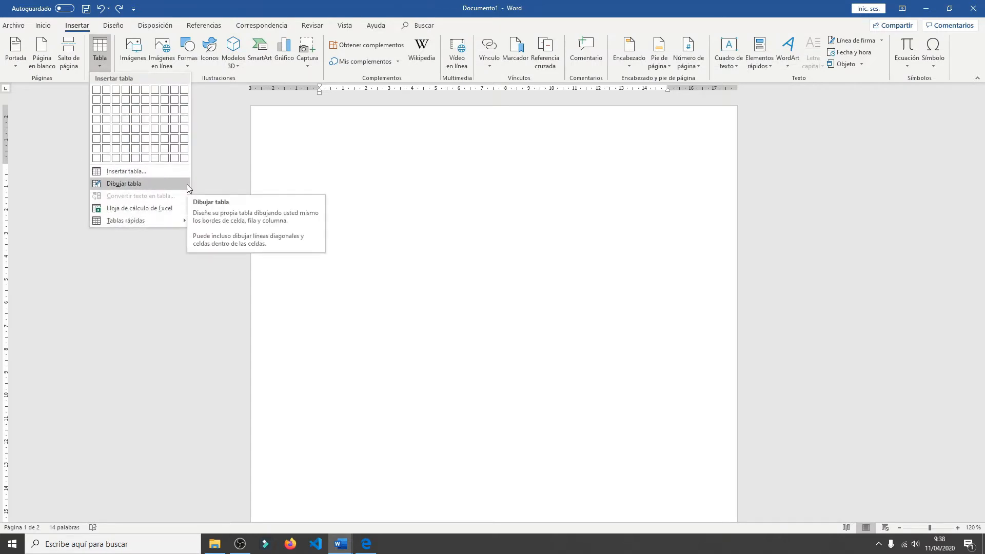
pyautogui.click(155, 183)
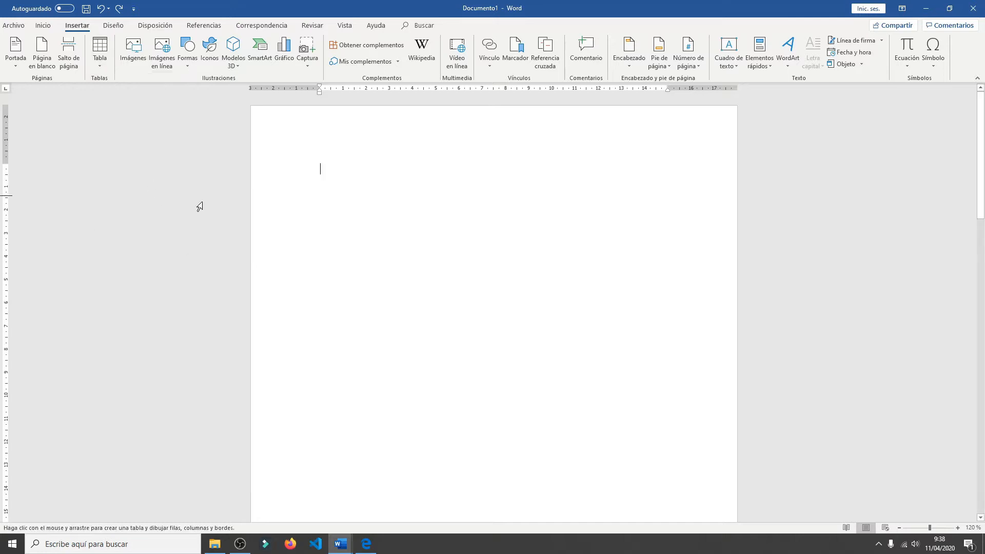
pyautogui.moveTo(313, 200)
pyautogui.mouseDown()
pyautogui.moveTo(532, 249)
pyautogui.moveTo(699, 219)
pyautogui.mouseUp()
pyautogui.moveTo(625, 163); pyautogui.dragTo(622, 181)
pyautogui.moveTo(544, 163); pyautogui.dragTo(543, 181)
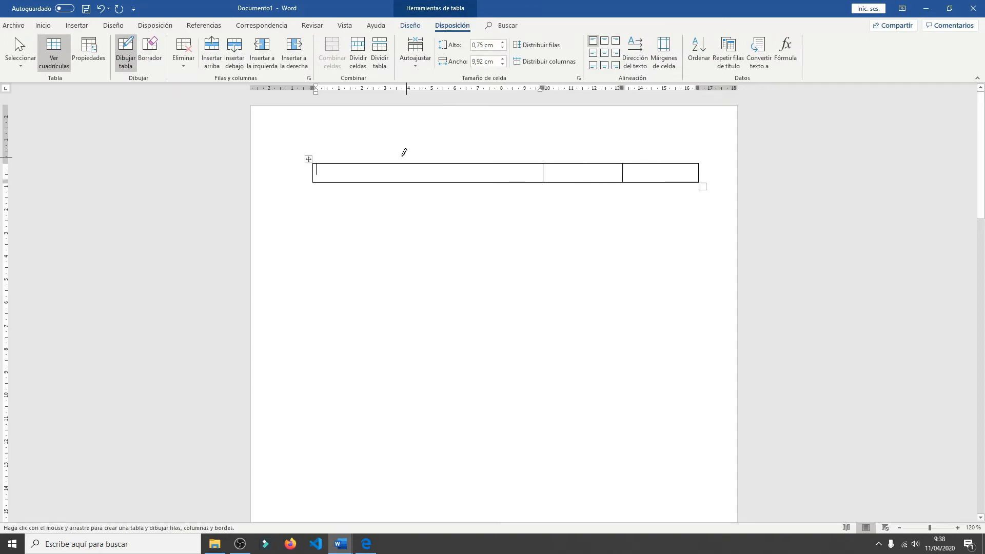
pyautogui.moveTo(377, 163); pyautogui.dragTo(375, 181)
pyautogui.click(101, 8)
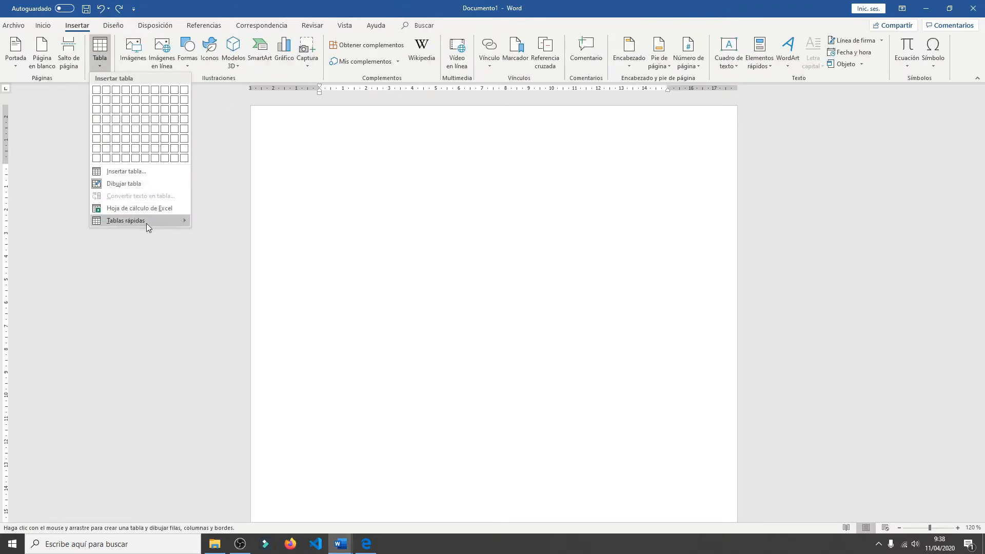
# - Insert the built-in quick table Tabla doble with the Greek alphabet on the blank first page
pyautogui.moveTo(146, 223)
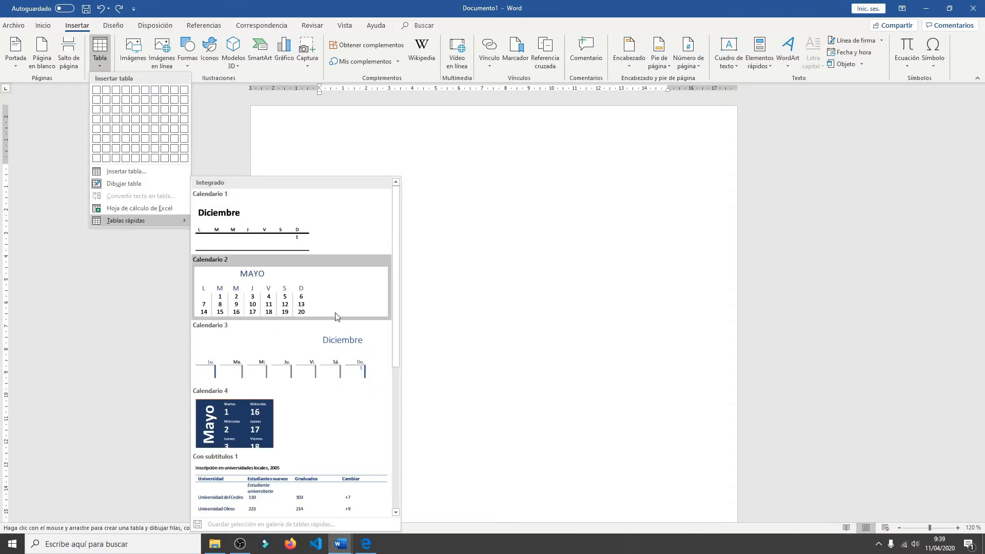
pyautogui.scroll(-4, 334, 373)
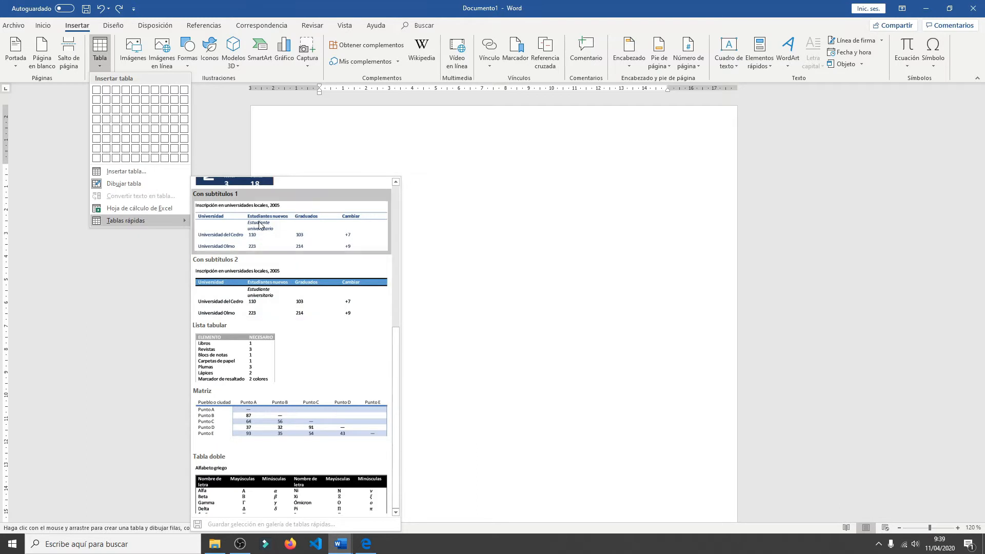
pyautogui.click(327, 506)
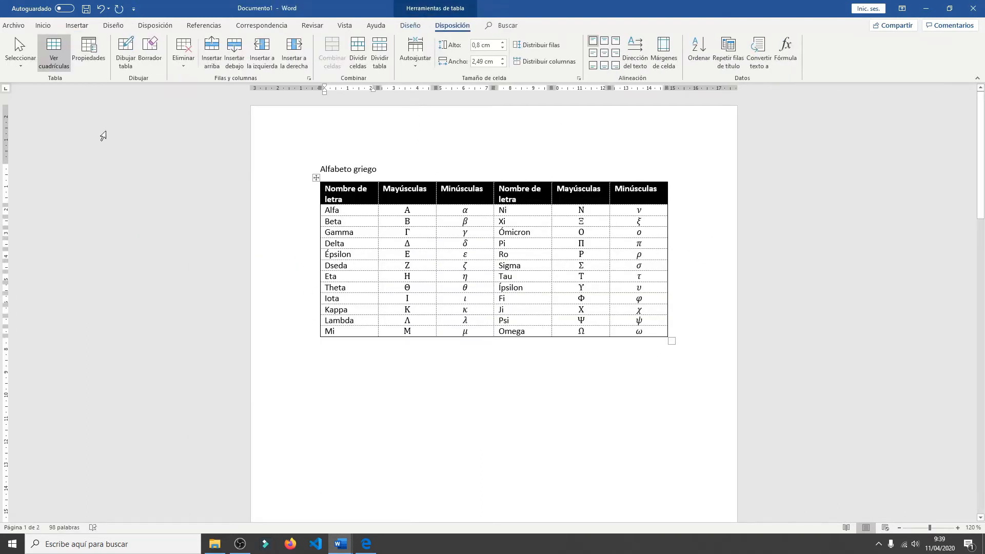
# - Convert the four semicolon-separated lines on page 2 into a two-column table, splitting the text by Puntos y comas with automatic fixed column width
pyautogui.moveTo(316, 284)
pyautogui.scroll(-8, 769, 394)
pyautogui.scroll(-4, 428, 401)
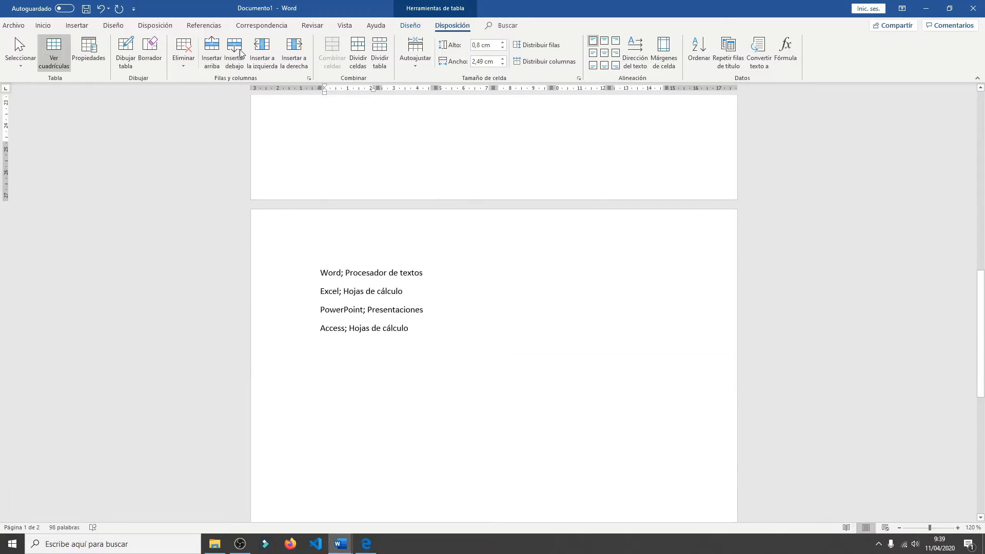
pyautogui.click(84, 26)
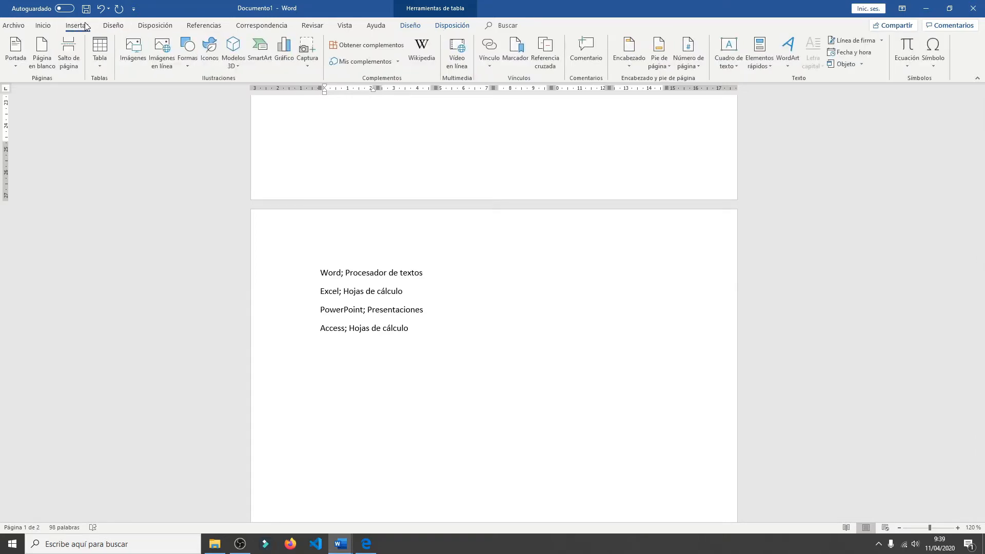
pyautogui.click(101, 61)
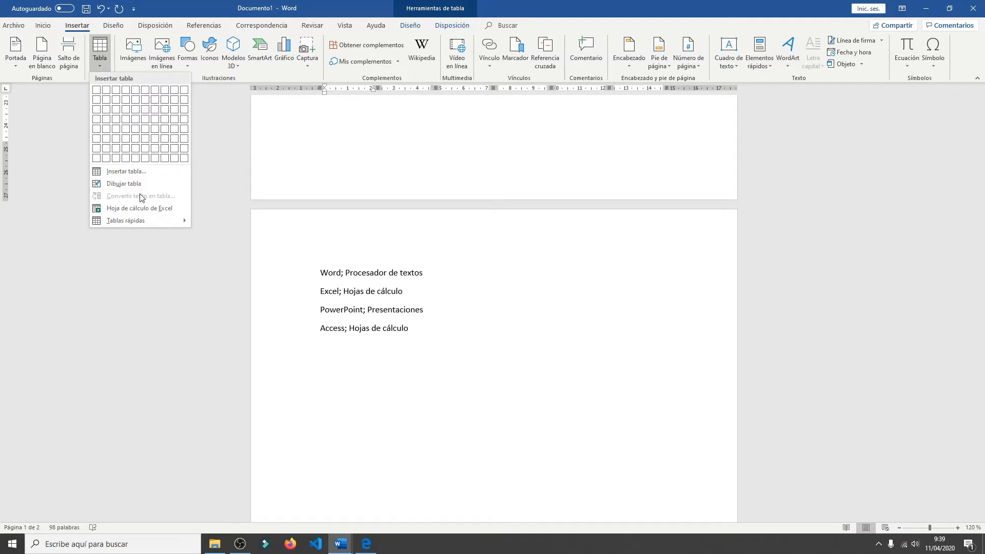
pyautogui.click(374, 306)
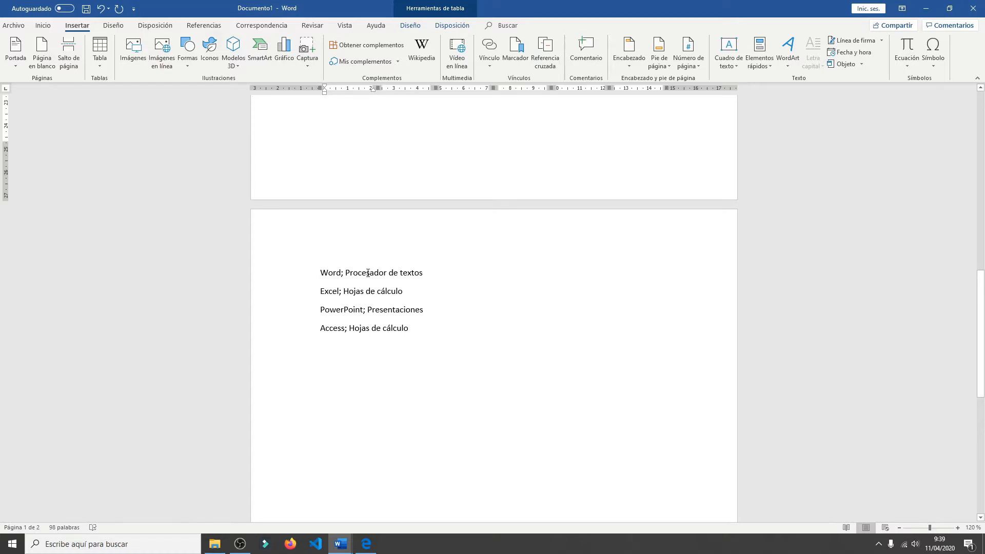
pyautogui.moveTo(421, 330); pyautogui.dragTo(327, 281)
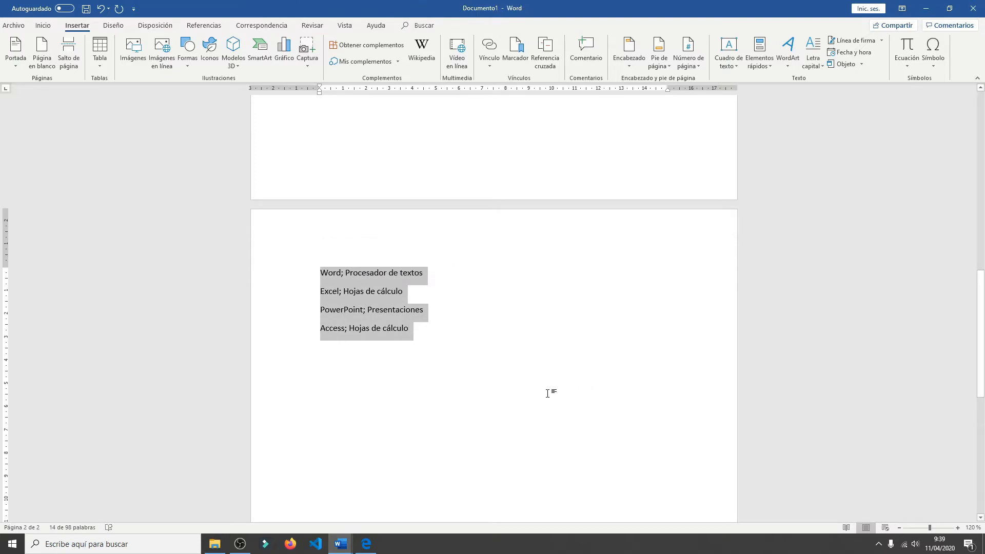
pyautogui.click(99, 67)
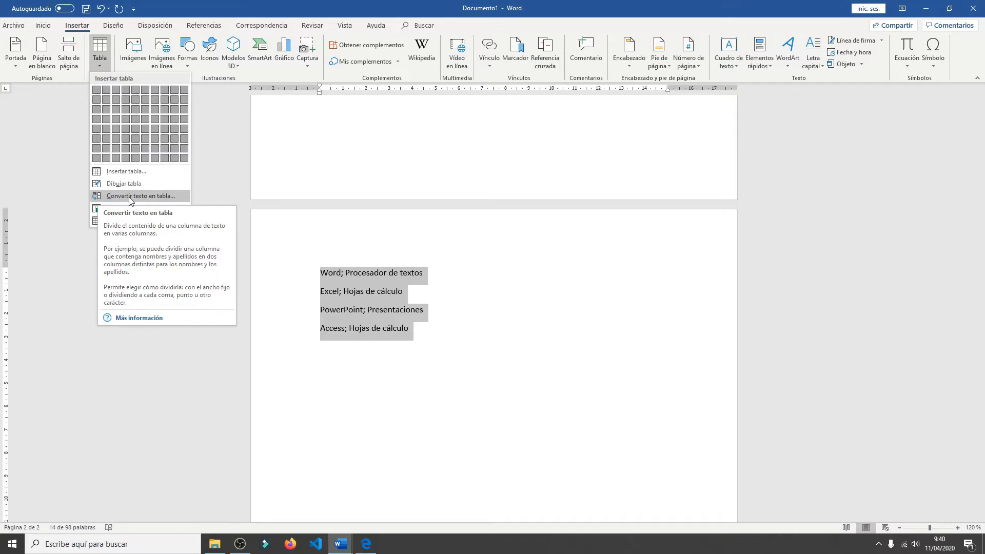
pyautogui.click(158, 195)
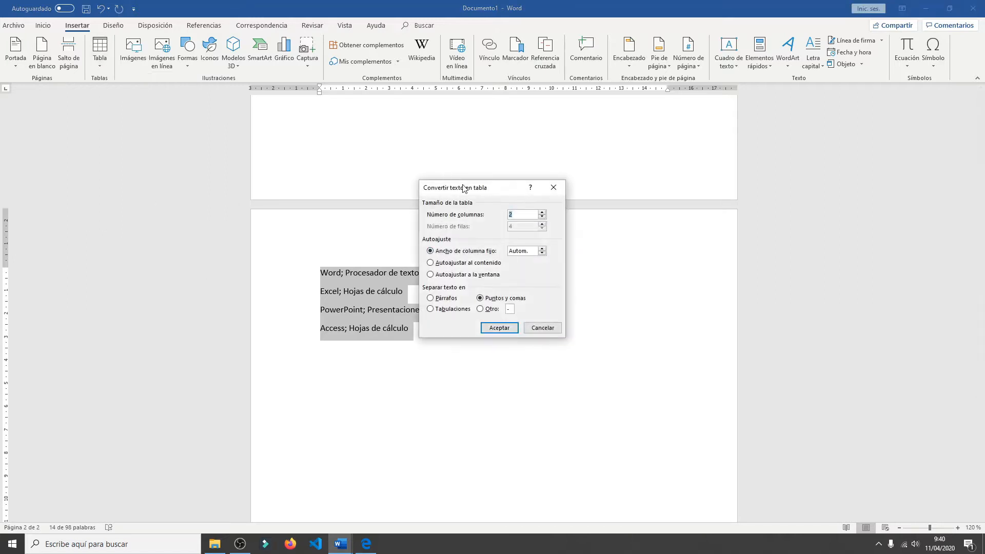
pyautogui.moveTo(493, 189); pyautogui.dragTo(558, 195)
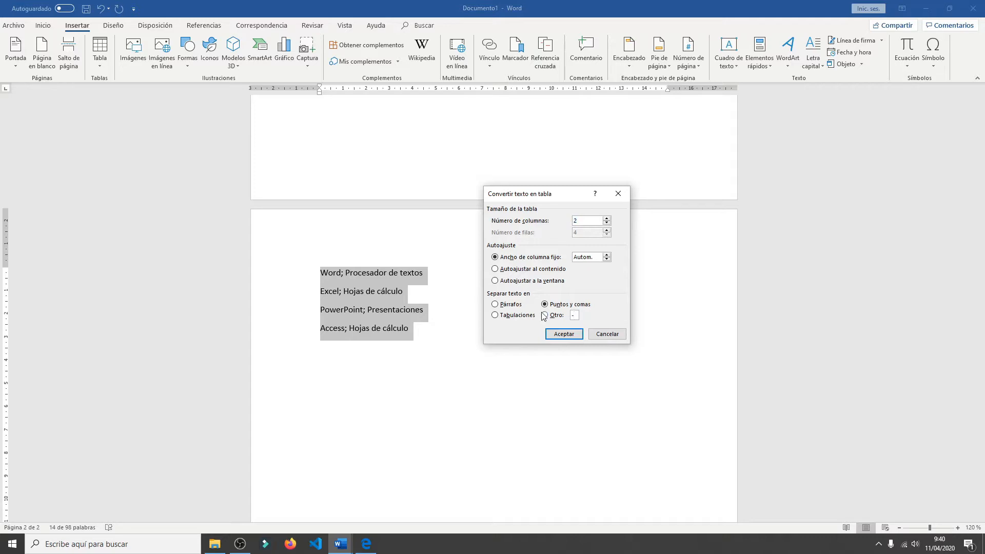
pyautogui.click(565, 335)
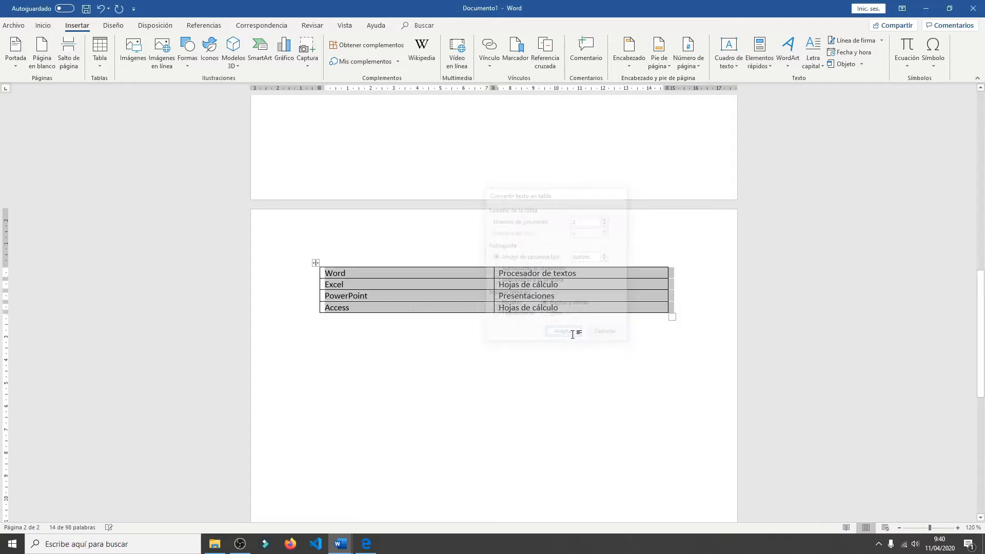
pyautogui.click(474, 382)
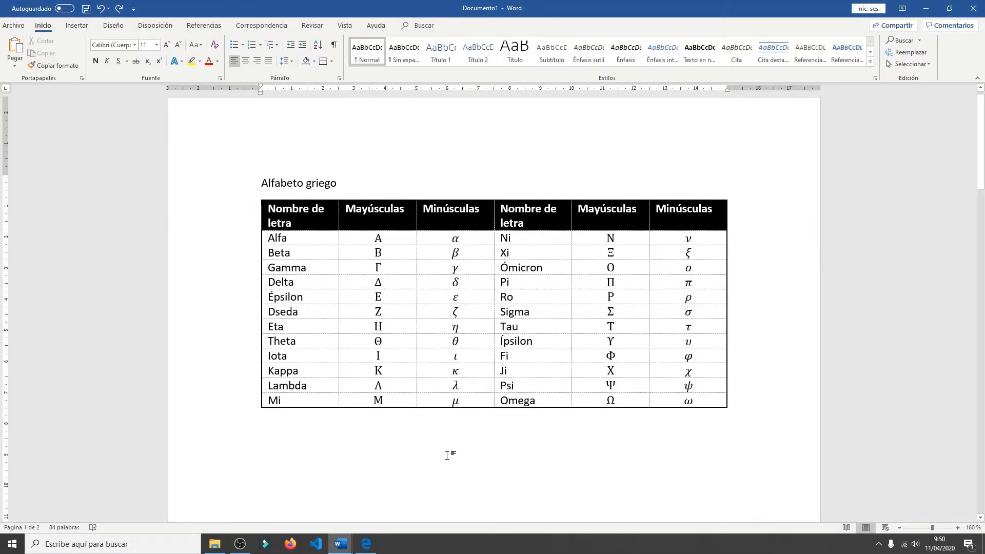
# - Place the cursor in the Delta cell of the Greek alphabet table and examine the table design and layout options
pyautogui.click(314, 285)
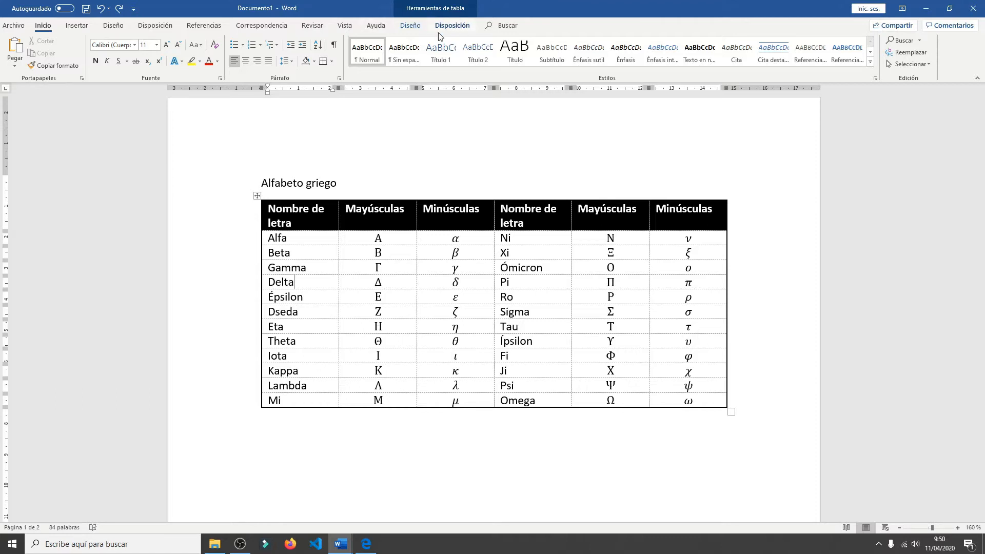
pyautogui.click(411, 27)
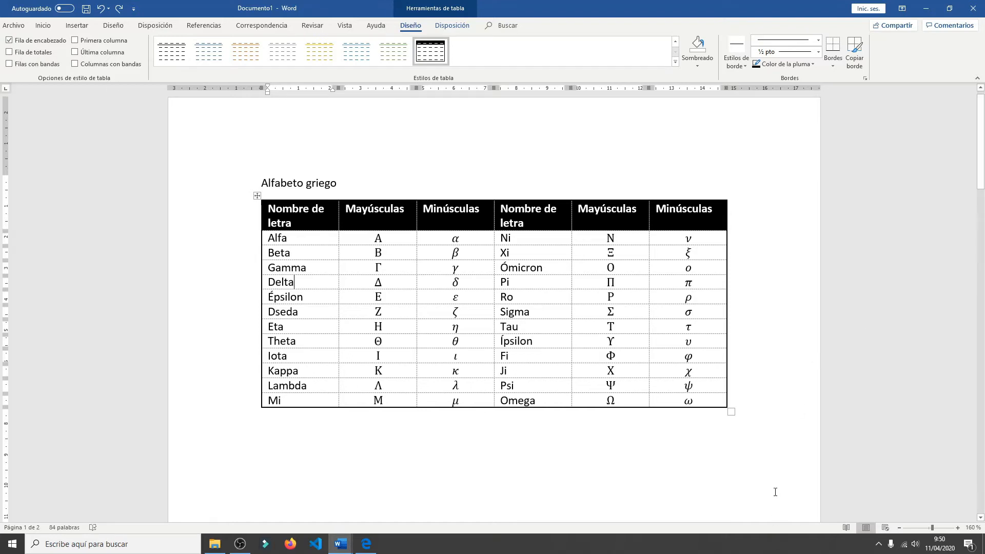
pyautogui.click(454, 26)
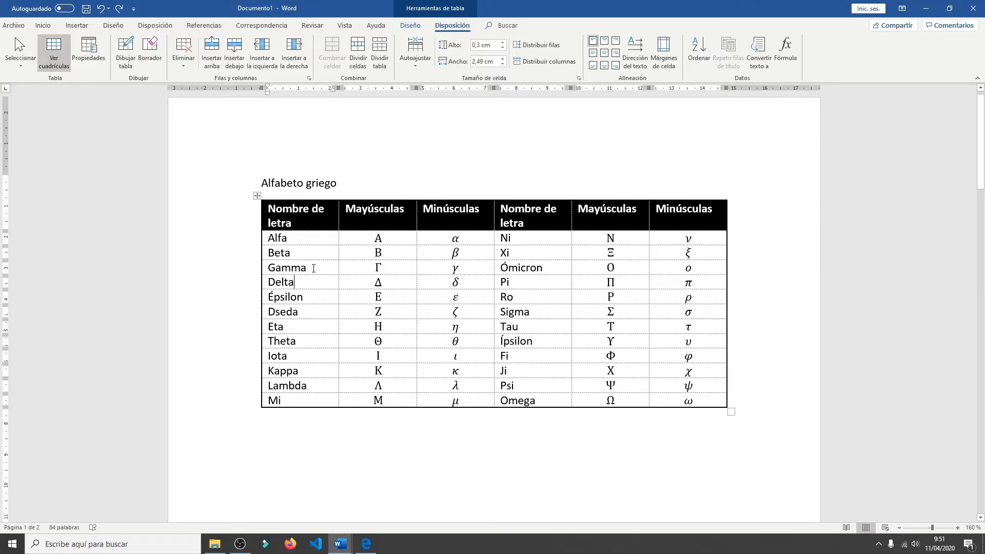
# - Select the three-column block of cells from the Gamma row to the Iota row, clear it, and select only the Dseda cell
pyautogui.moveTo(315, 268); pyautogui.dragTo(436, 355)
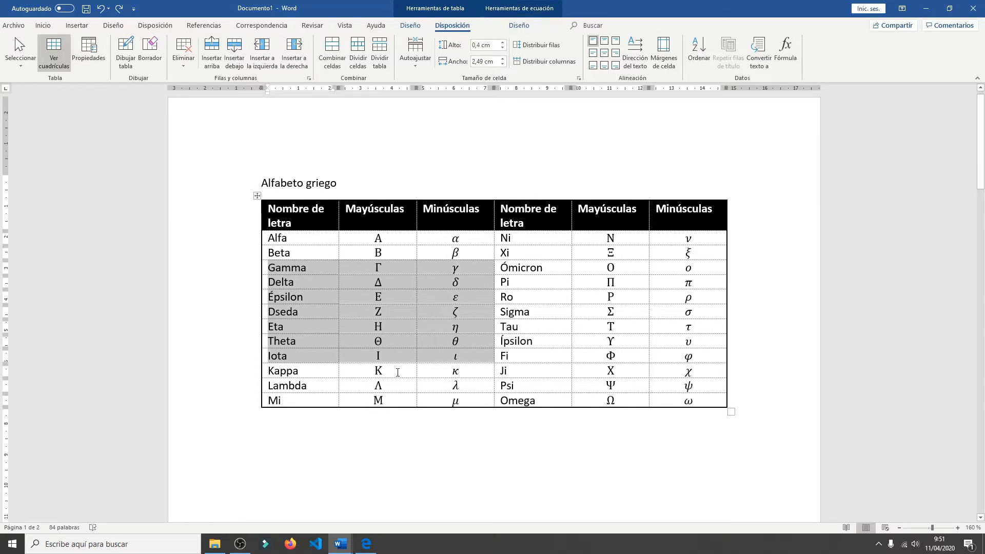
pyautogui.click(398, 372)
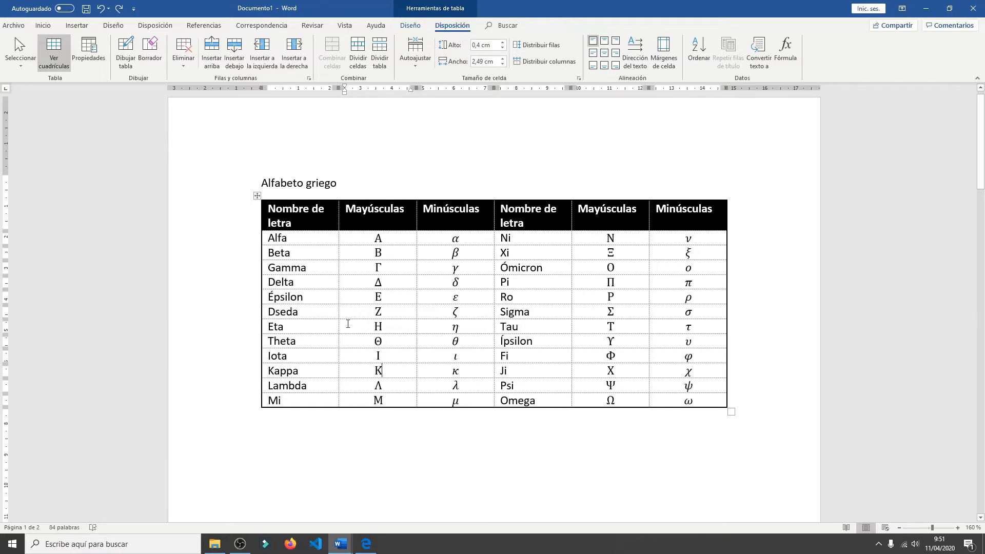
pyautogui.click(383, 326)
pyautogui.click(309, 311)
pyautogui.click(262, 312)
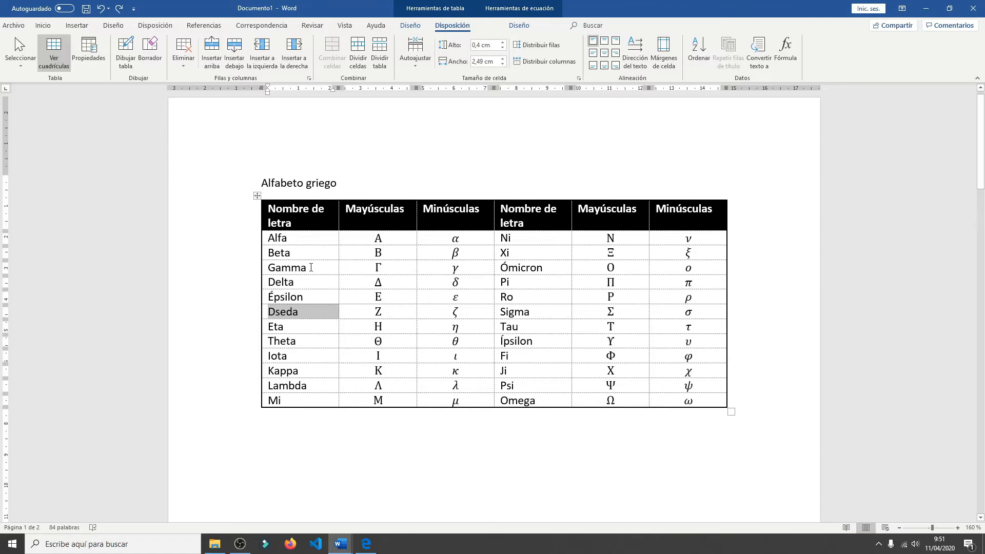
# - Select the whole Gamma row, the Eta row, and the block of rows from Gamma to Dseda in turn, and clear the selection
pyautogui.moveTo(318, 267); pyautogui.dragTo(687, 265)
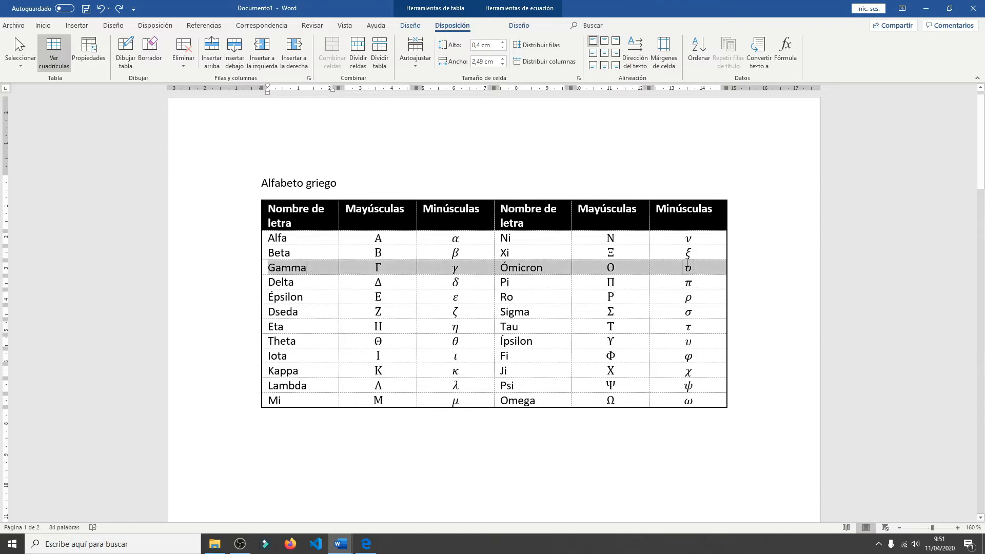
pyautogui.click(448, 280)
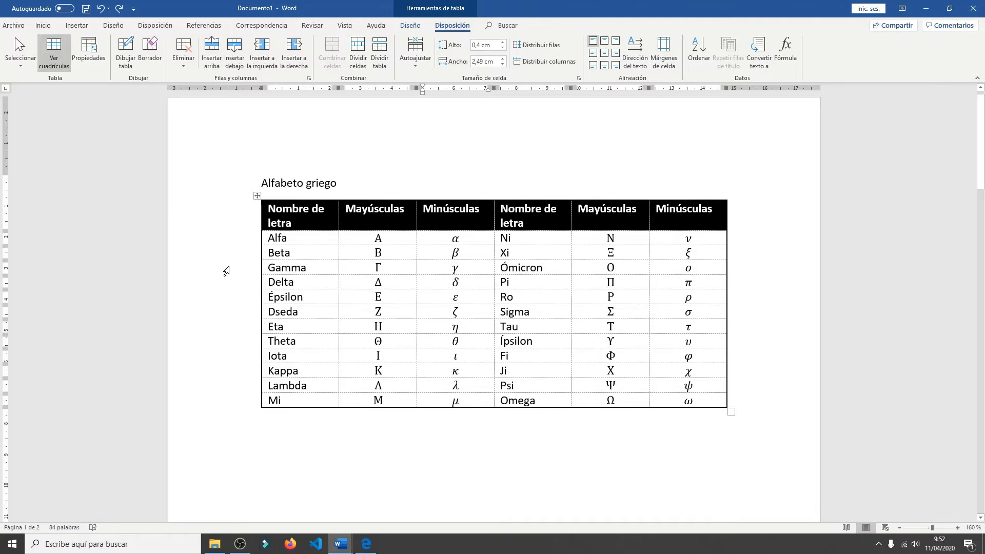
pyautogui.click(226, 268)
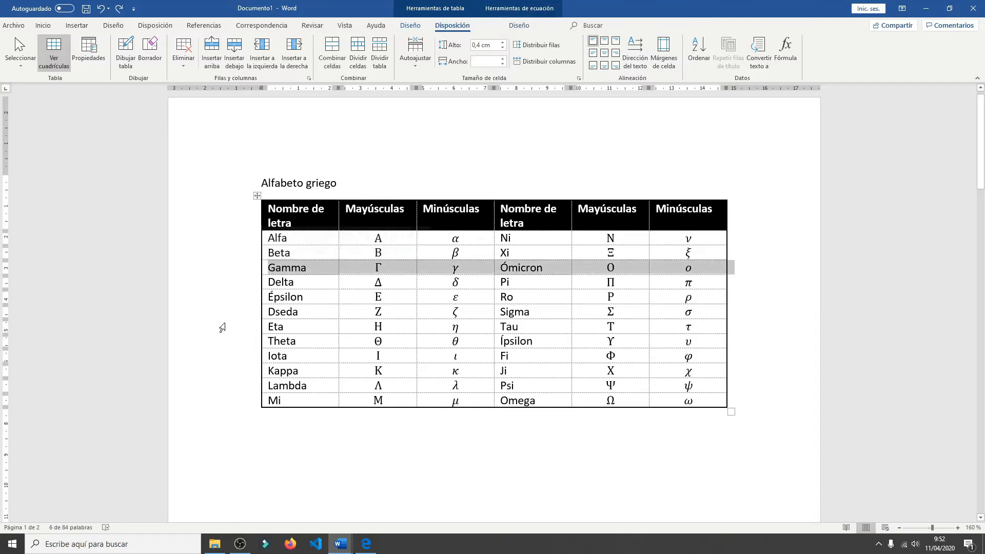
pyautogui.click(222, 326)
pyautogui.moveTo(205, 268); pyautogui.dragTo(214, 313)
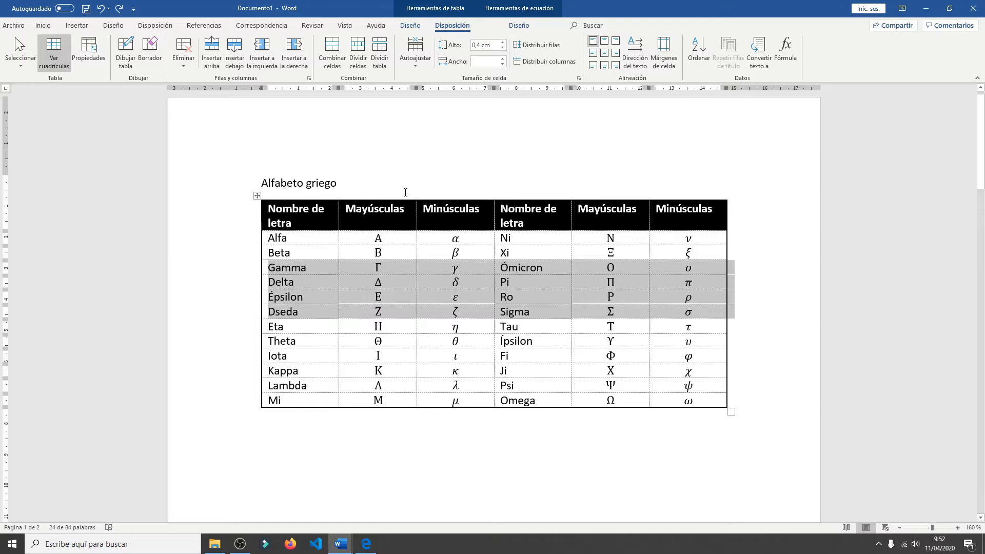
pyautogui.click(389, 282)
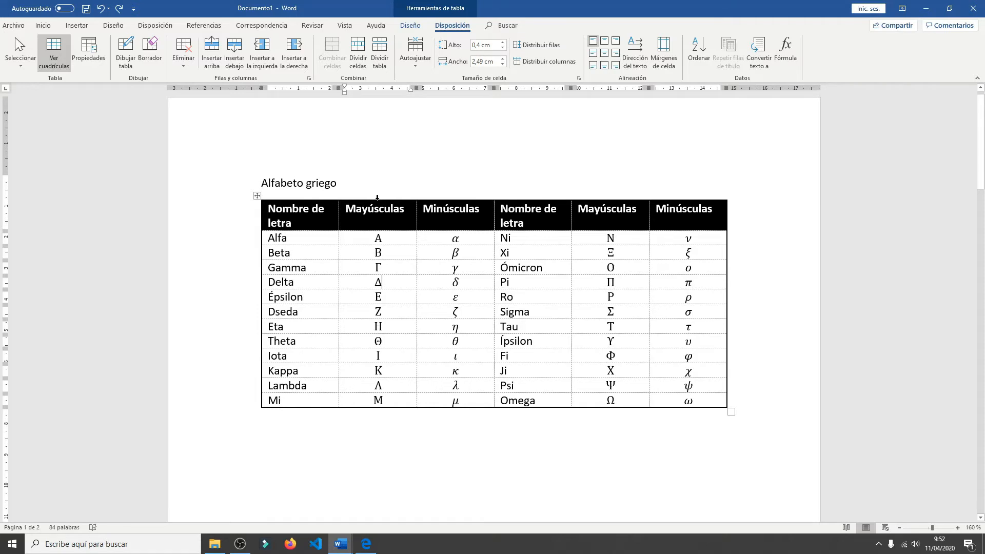
# - Select the first Mayúsculas column, select the three columns from the first Minúsculas to the second Mayúsculas, and clear the selection
pyautogui.click(377, 197)
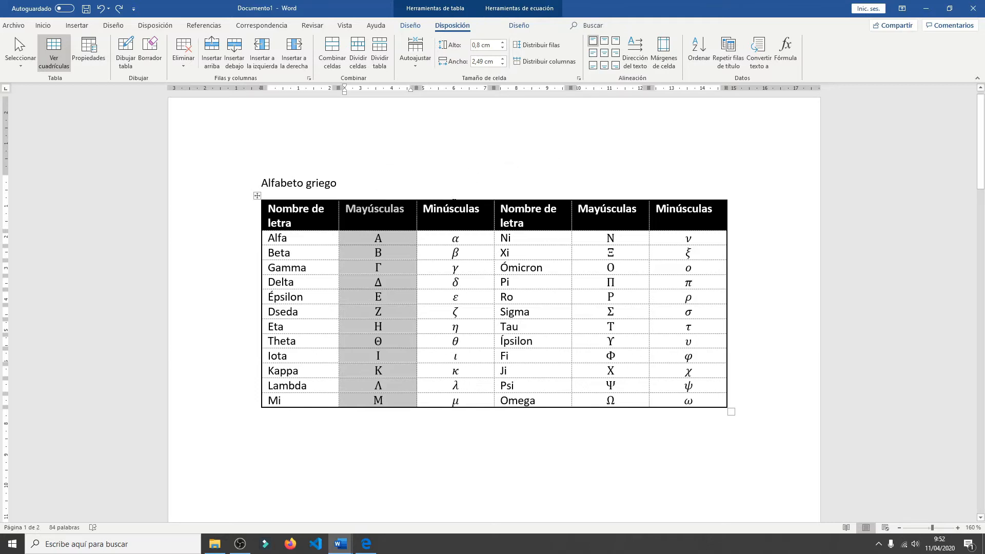
pyautogui.click(454, 198)
pyautogui.keyDown('shift'); pyautogui.click(609, 195); pyautogui.keyUp('shift')
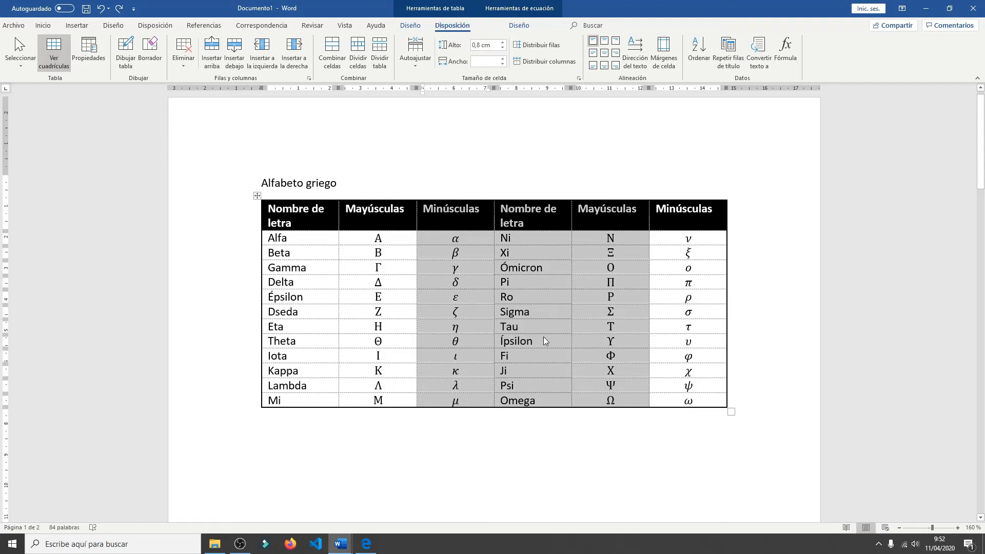
pyautogui.click(628, 462)
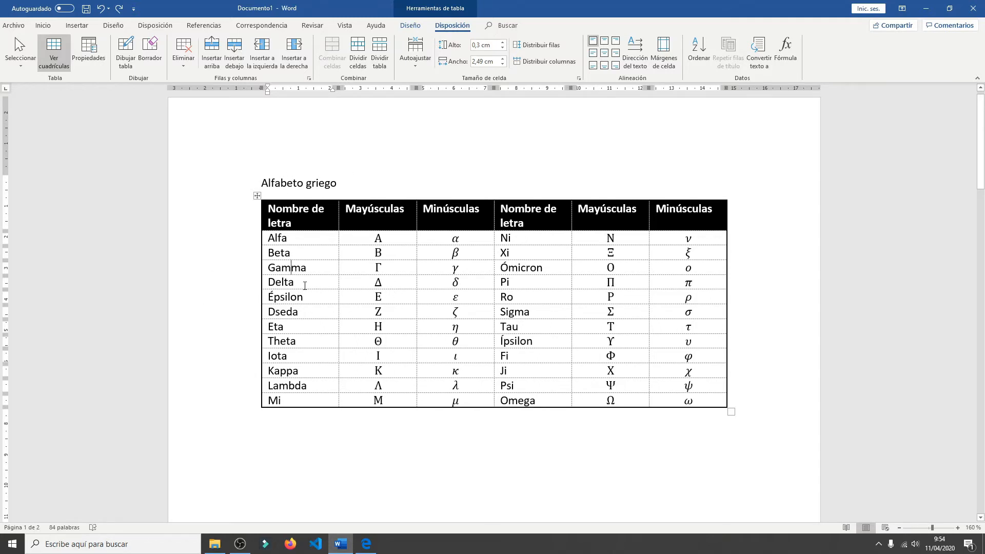
# - Insert an empty row below the Delta row of the Greek alphabet table and undo the insertion
pyautogui.click(302, 286)
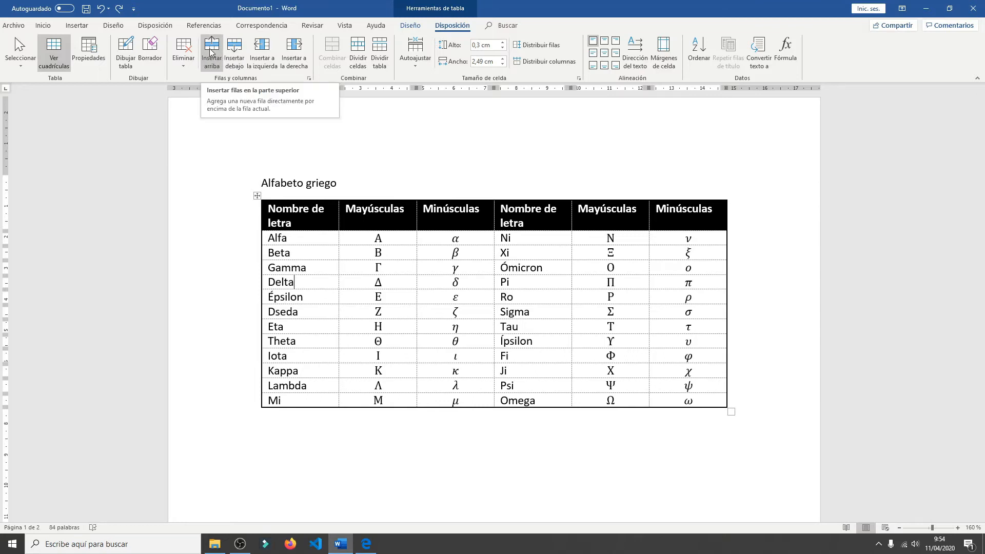
pyautogui.click(235, 52)
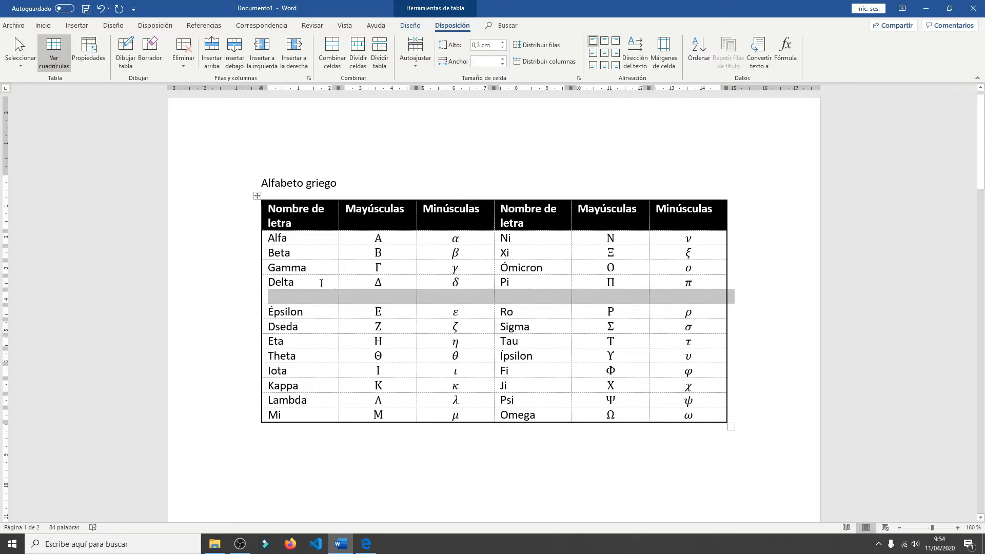
pyautogui.click(101, 8)
pyautogui.click(294, 282)
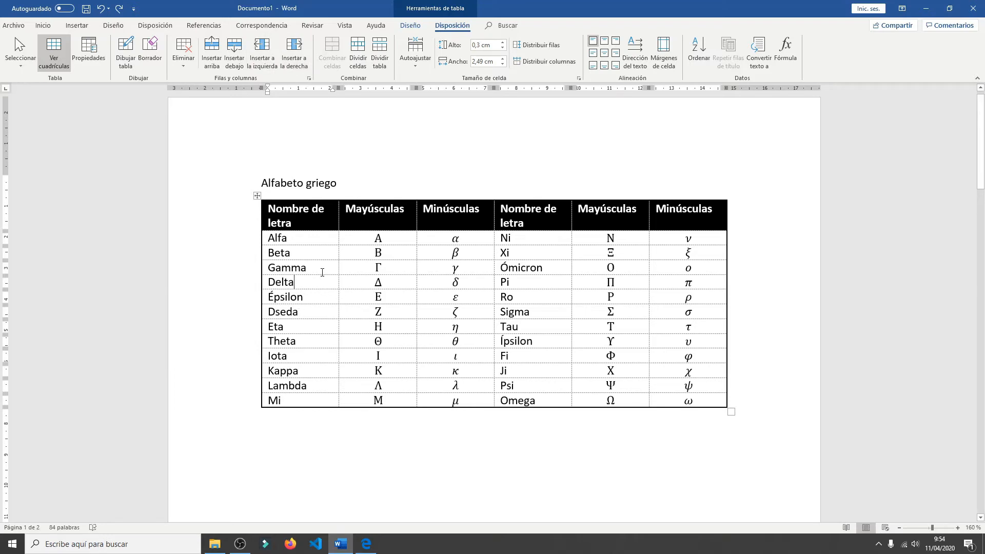
# - Insert an empty row between Gamma and Delta and an empty column between the first Mayúsculas and Minúsculas columns, and undo both insertions
pyautogui.click(322, 269)
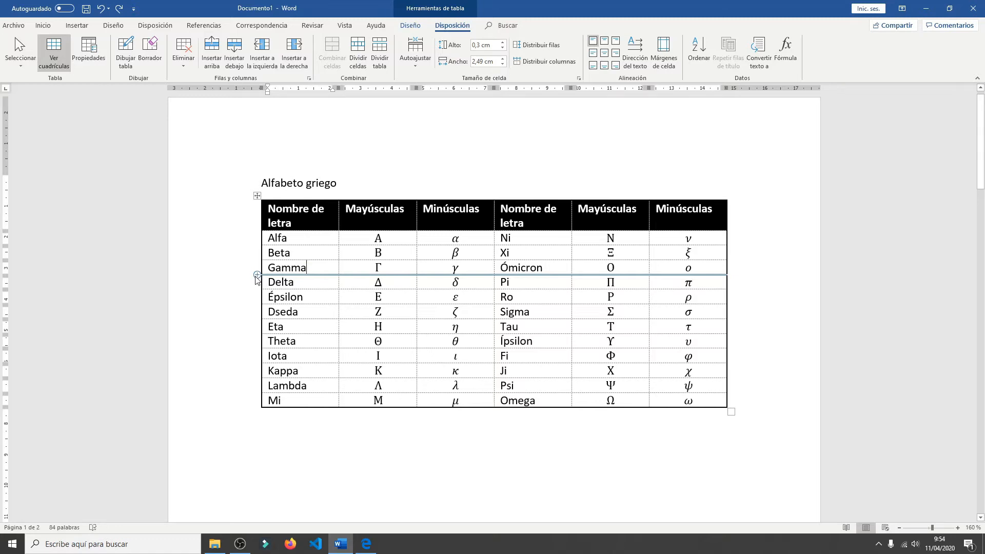
pyautogui.click(257, 275)
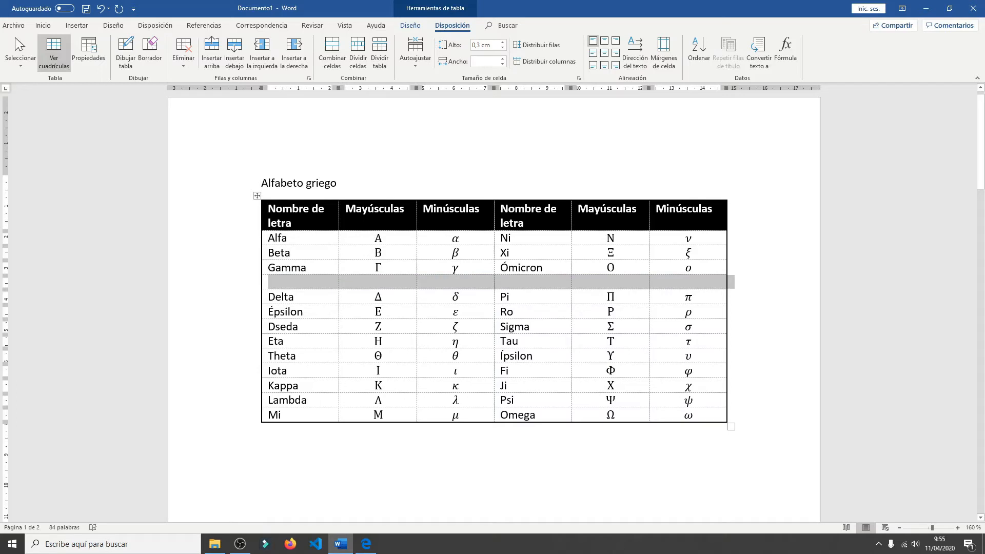
pyautogui.click(408, 210)
pyautogui.moveTo(418, 199)
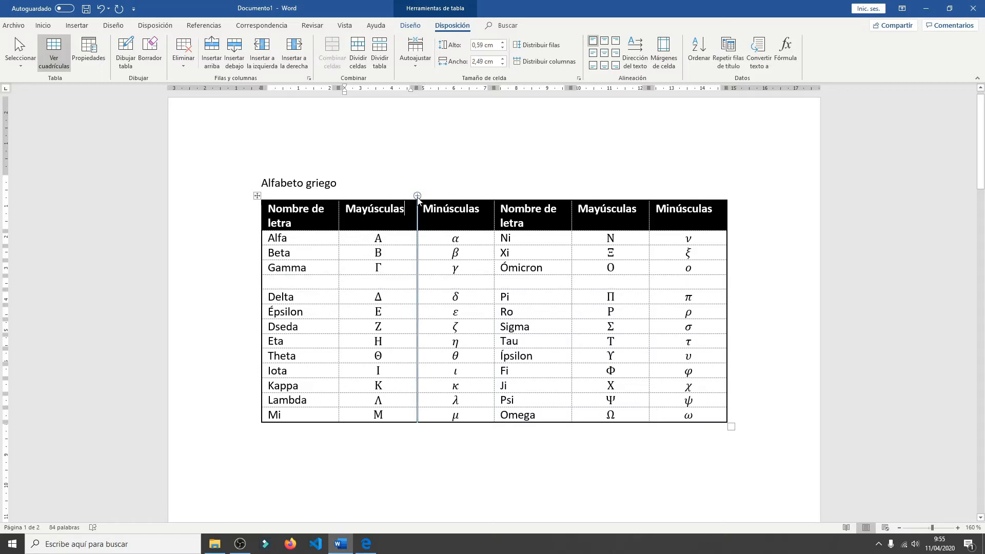
pyautogui.click(417, 197)
pyautogui.click(429, 296)
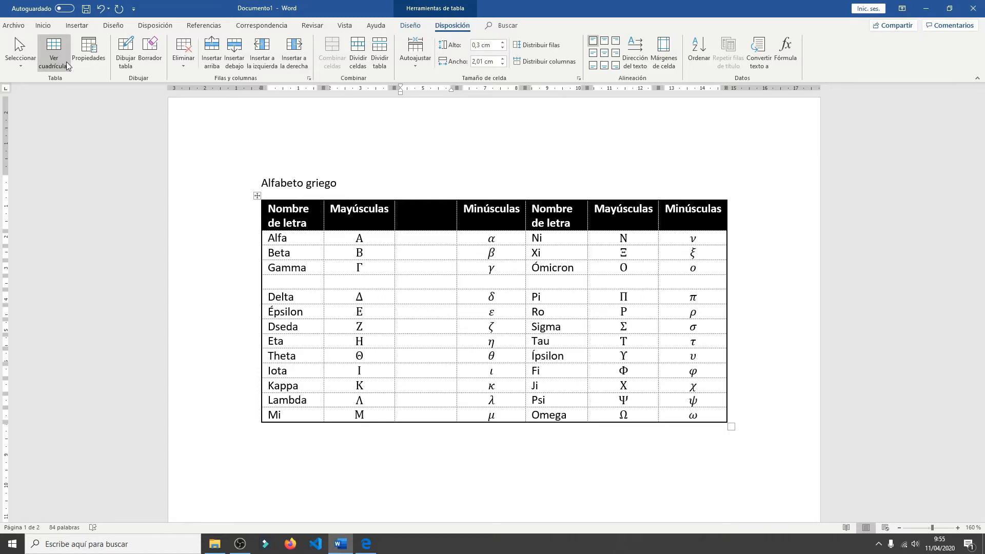
pyautogui.click(101, 10)
pyautogui.click(101, 10)
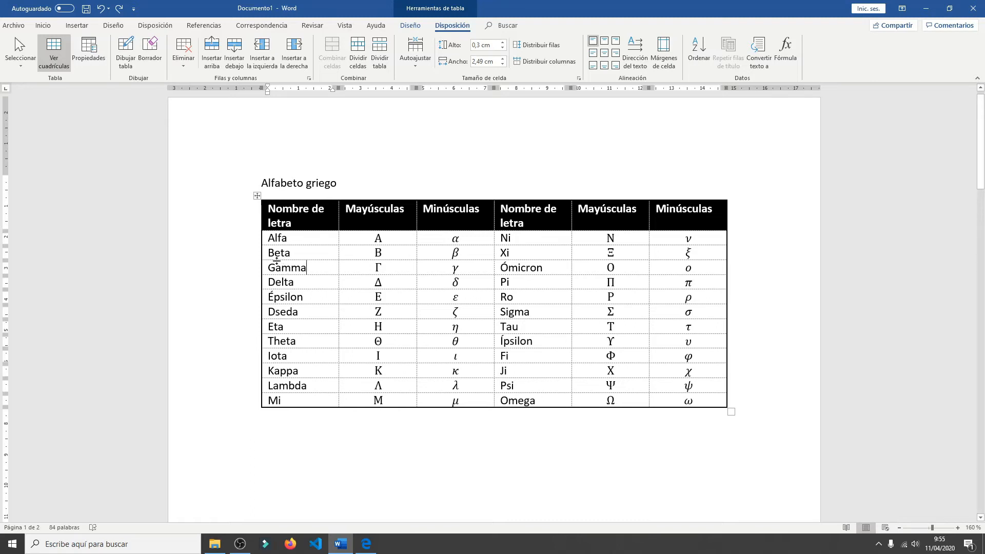
# - Delete the first three columns of the table by selecting their cells in the Gamma row, and undo the deletion
pyautogui.click(182, 64)
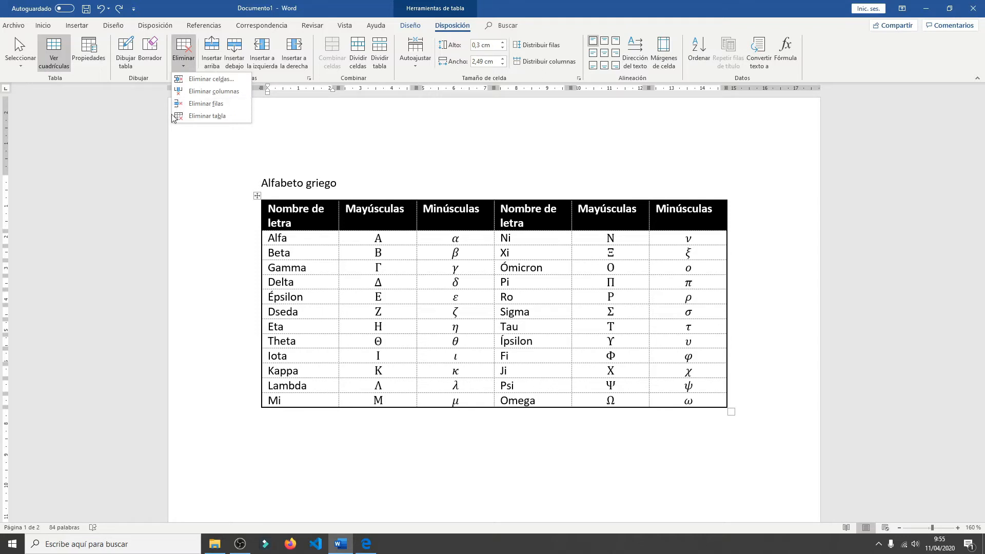
pyautogui.click(309, 288)
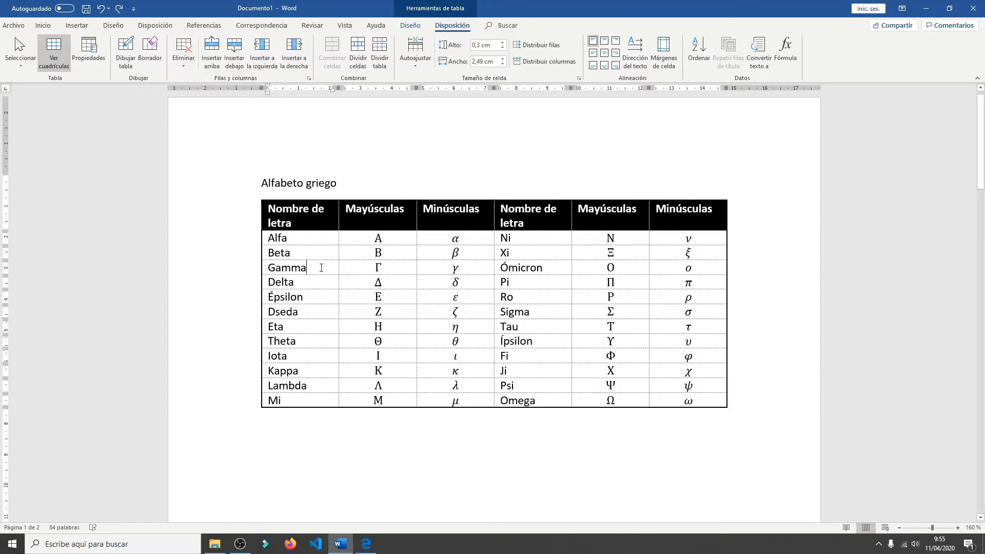
pyautogui.moveTo(305, 268); pyautogui.dragTo(451, 269)
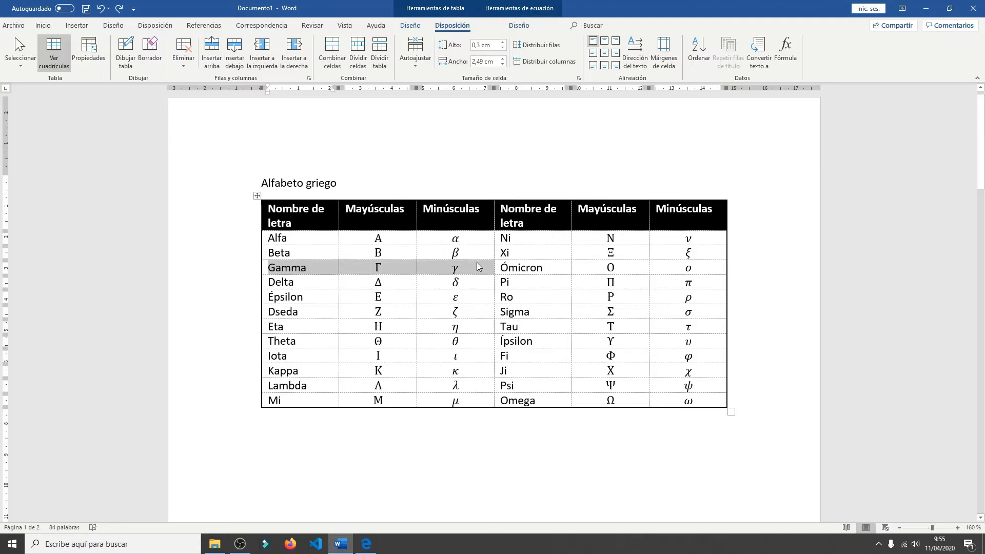
pyautogui.click(184, 65)
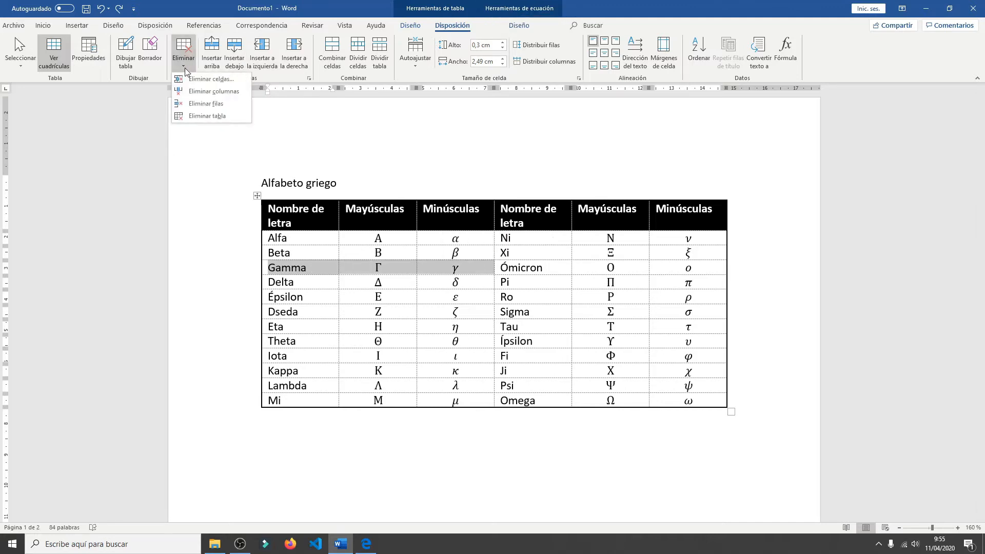
pyautogui.click(216, 92)
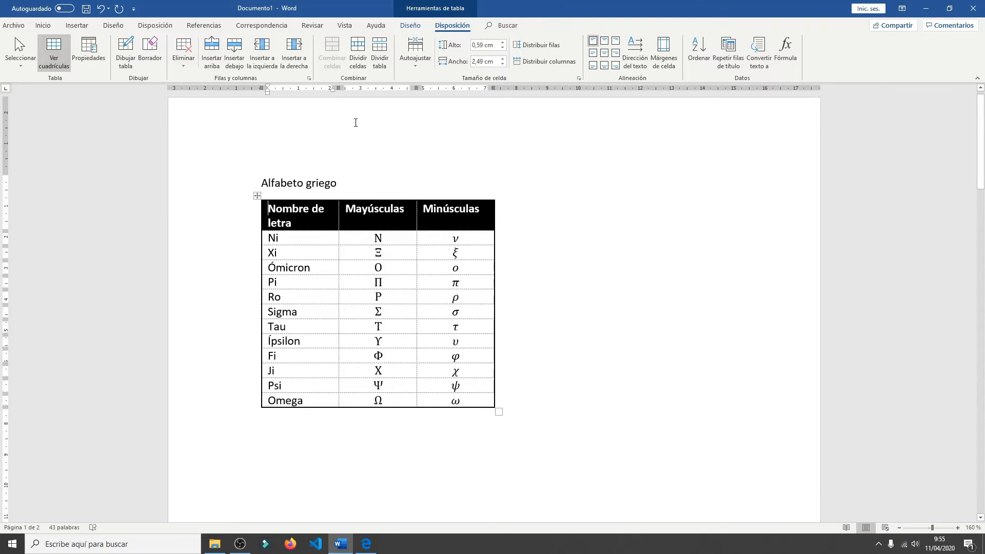
pyautogui.click(100, 8)
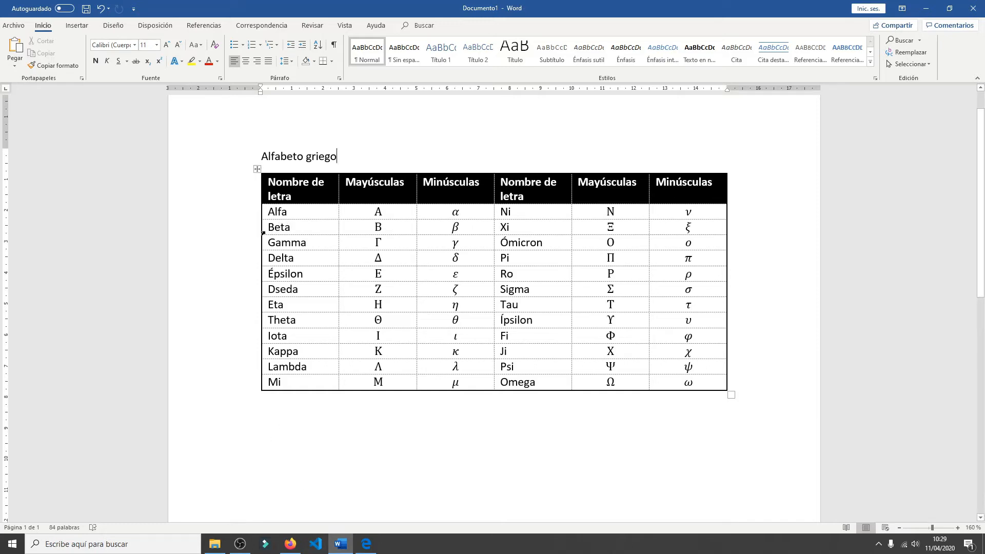
# - Select only the Beta cell, set its font size to 22, undo the size change, and clear the selection
pyautogui.click(263, 234)
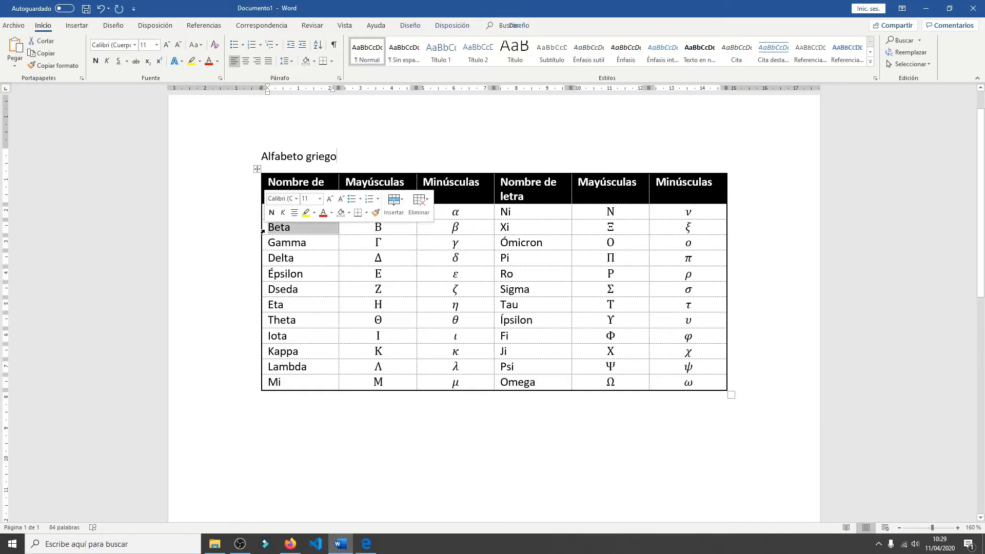
pyautogui.click(155, 47)
pyautogui.click(148, 147)
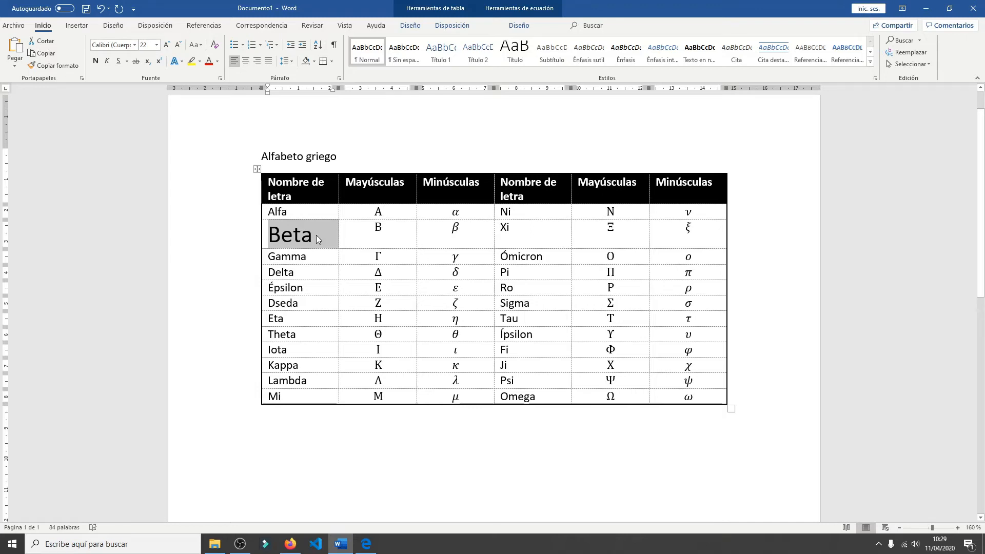
pyautogui.click(102, 14)
pyautogui.click(403, 444)
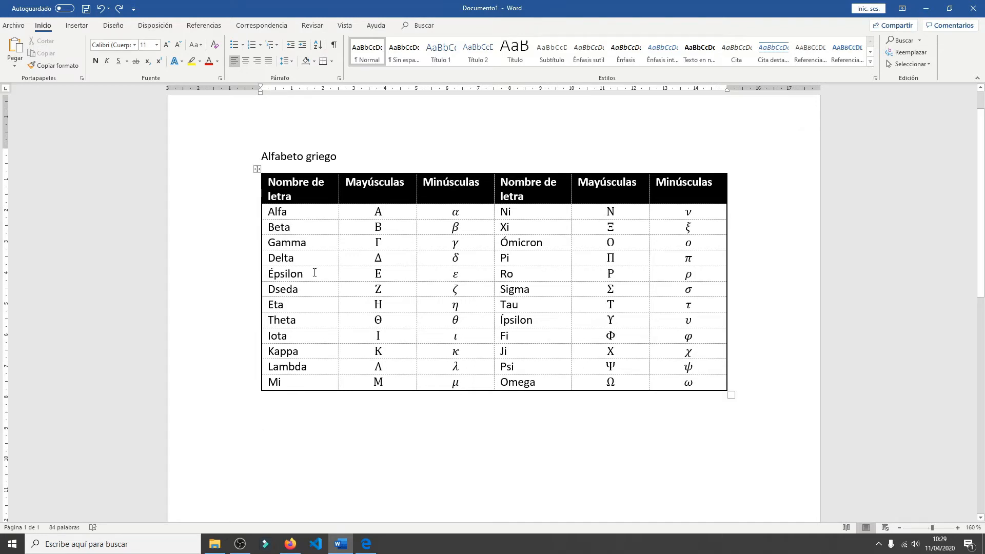
# - Reduce the Gamma row's height to about 0,1 cm by moving its lower border up
pyautogui.click(317, 246)
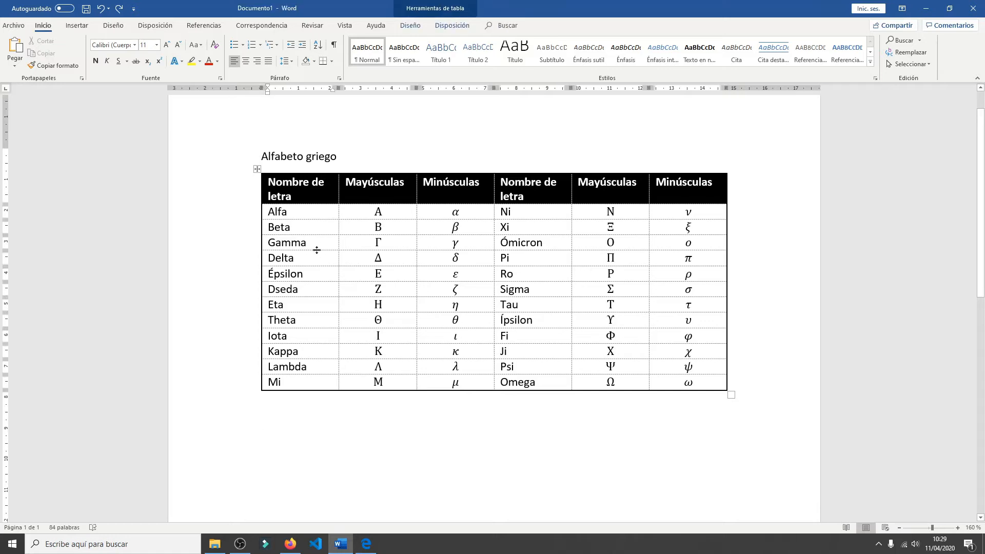
pyautogui.moveTo(317, 250); pyautogui.dragTo(316, 249)
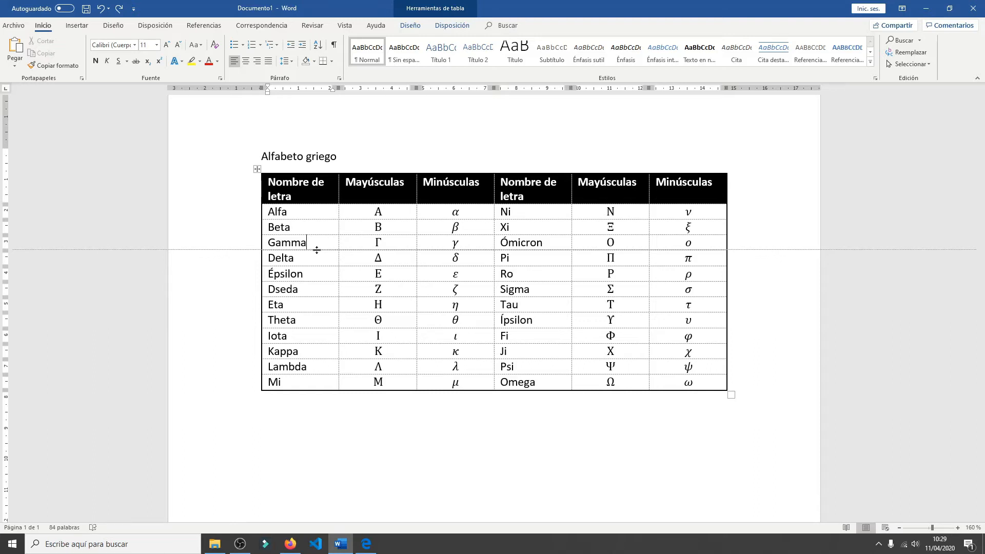
pyautogui.moveTo(316, 250); pyautogui.dragTo(336, 233)
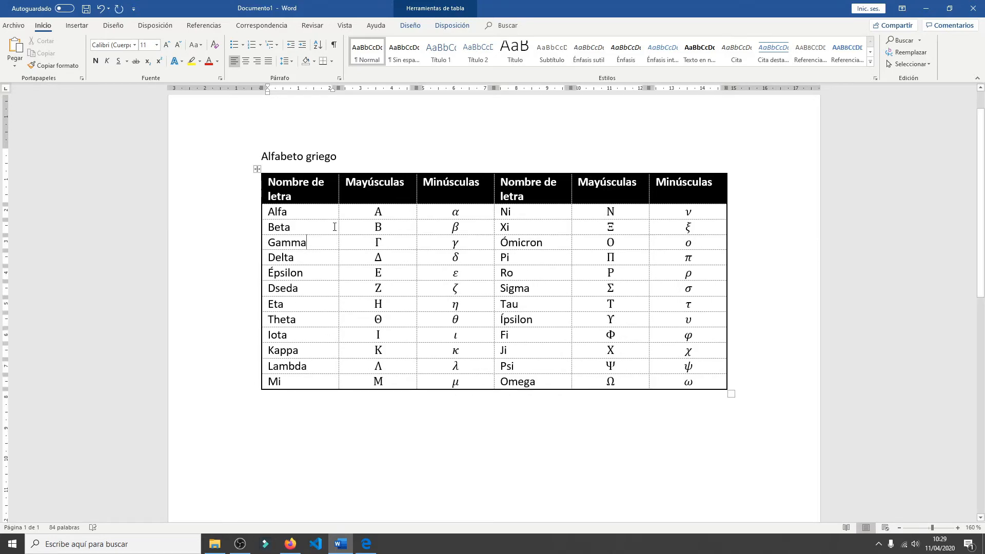
# - Narrow the first Nombre de letra column to about 1,73 cm by moving its border with the Mayúsculas column
pyautogui.click(351, 211)
pyautogui.moveTo(338, 197); pyautogui.dragTo(303, 197)
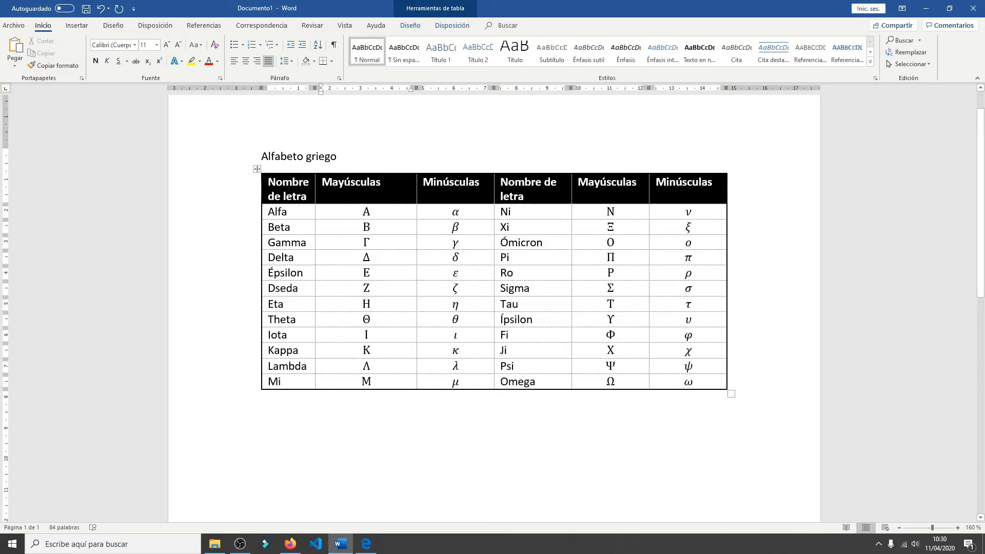
pyautogui.click(314, 215)
# - Set the table to Ancho de columna fijo, try narrowing the first column to about 0,48 cm, and undo the narrowing
pyautogui.click(282, 182)
pyautogui.click(452, 25)
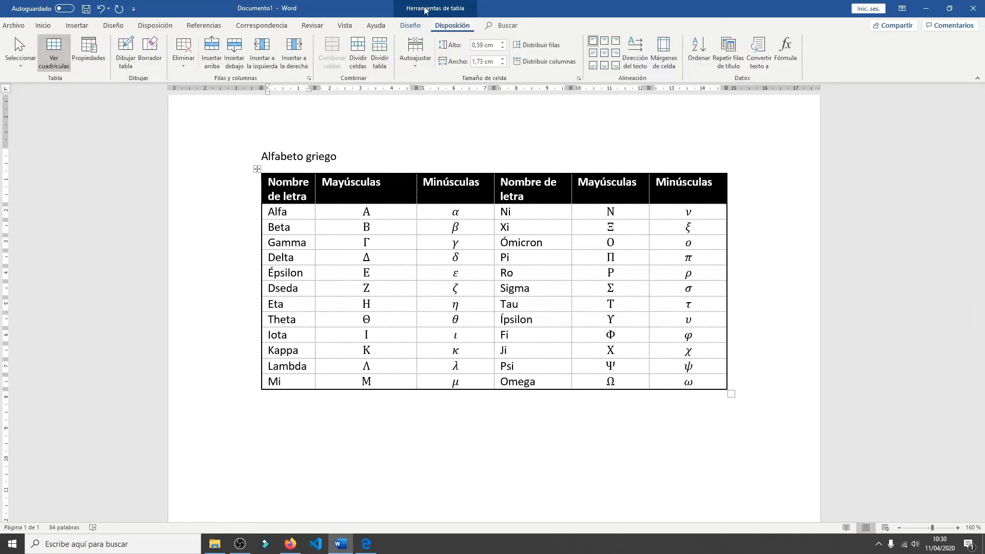
pyautogui.click(417, 72)
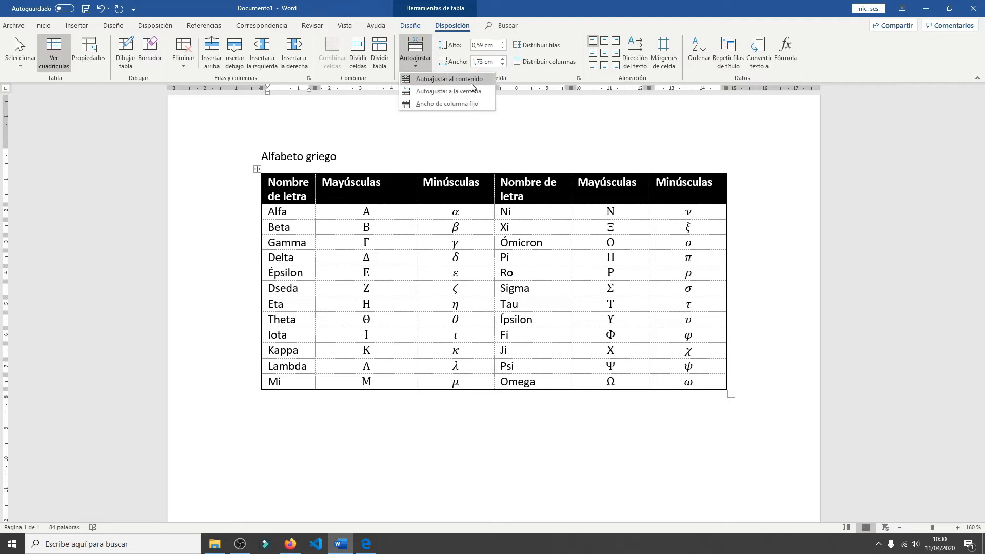
pyautogui.click(469, 104)
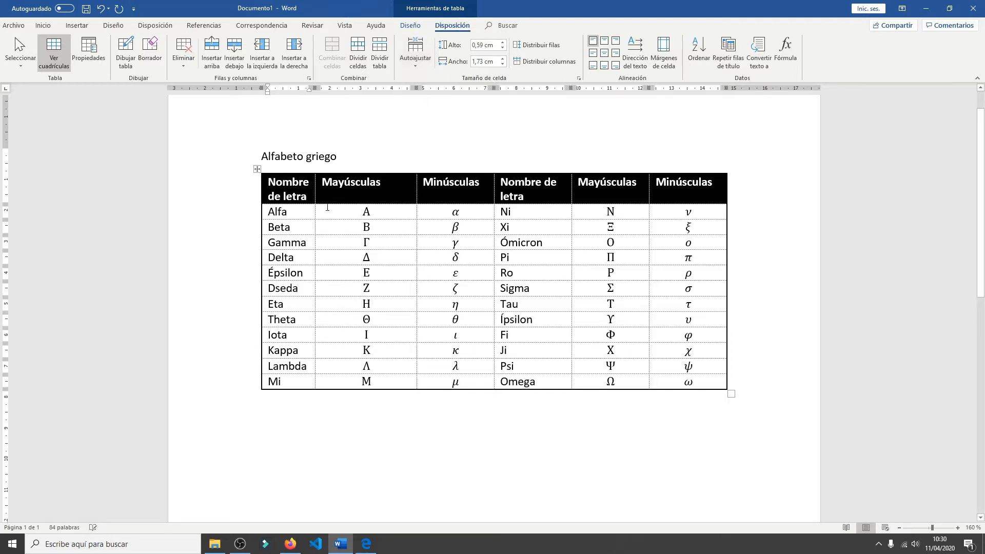
pyautogui.moveTo(315, 193); pyautogui.dragTo(267, 205)
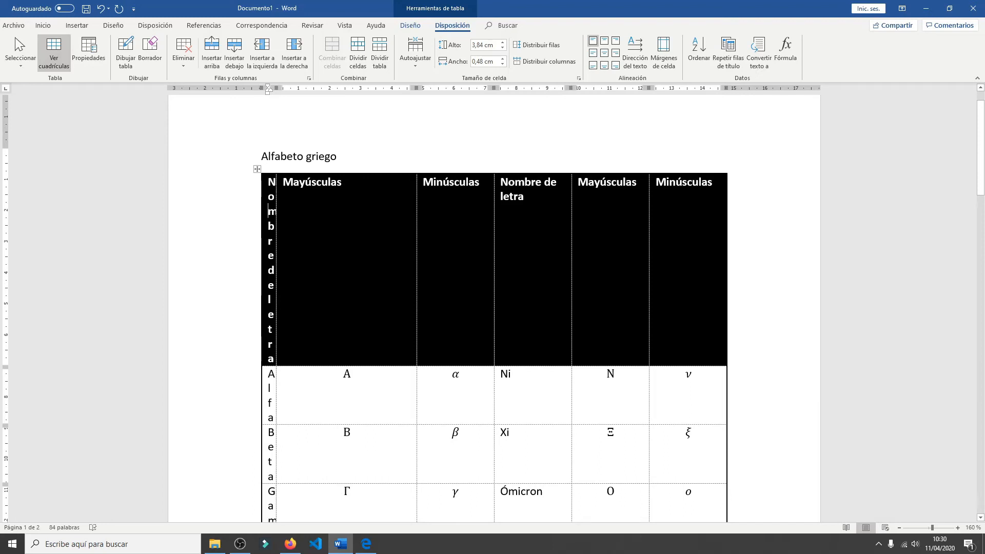
pyautogui.click(102, 8)
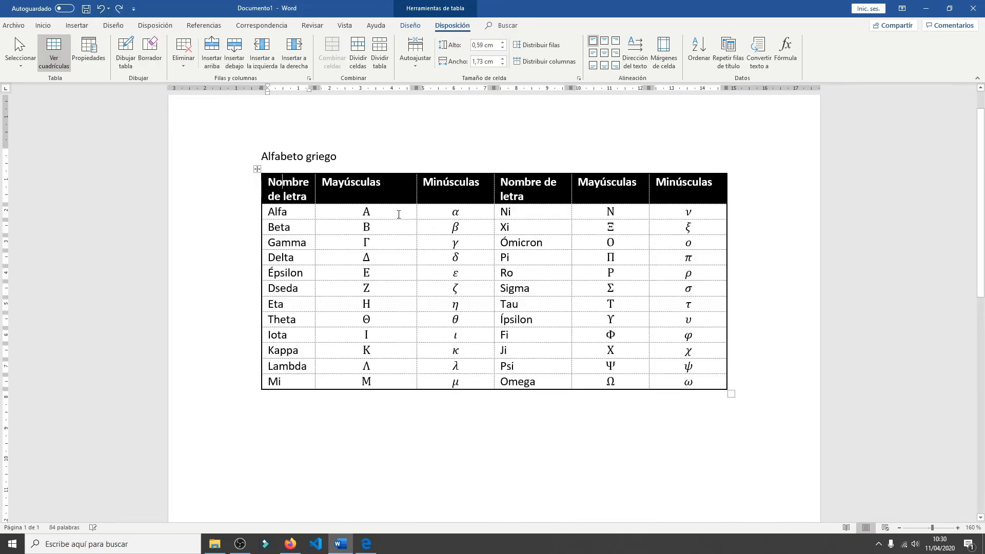
# - Narrow only the first Mayúsculas column's cells from Gamma to Dseda to about 2,76 cm, undo it, and clear the selection
pyautogui.click(367, 211)
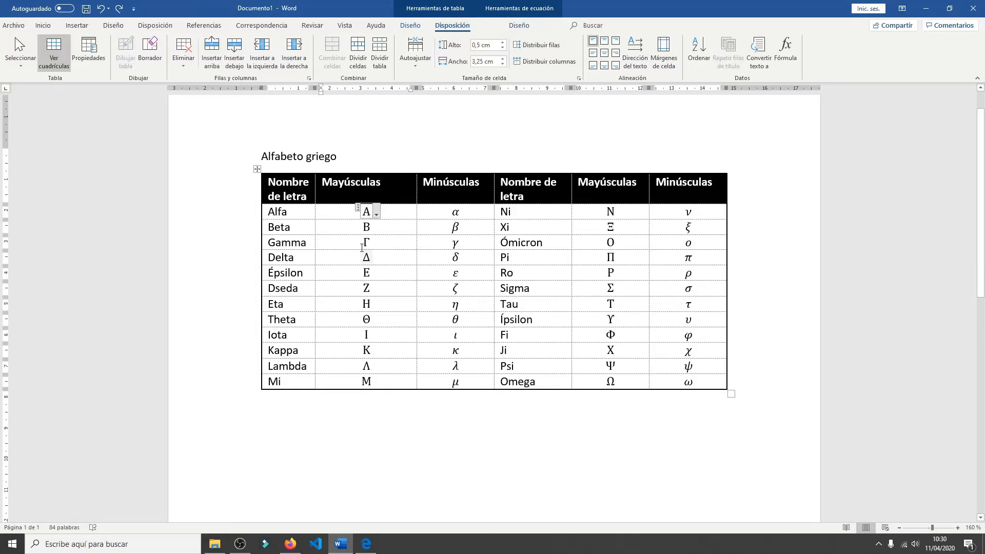
pyautogui.click(333, 244)
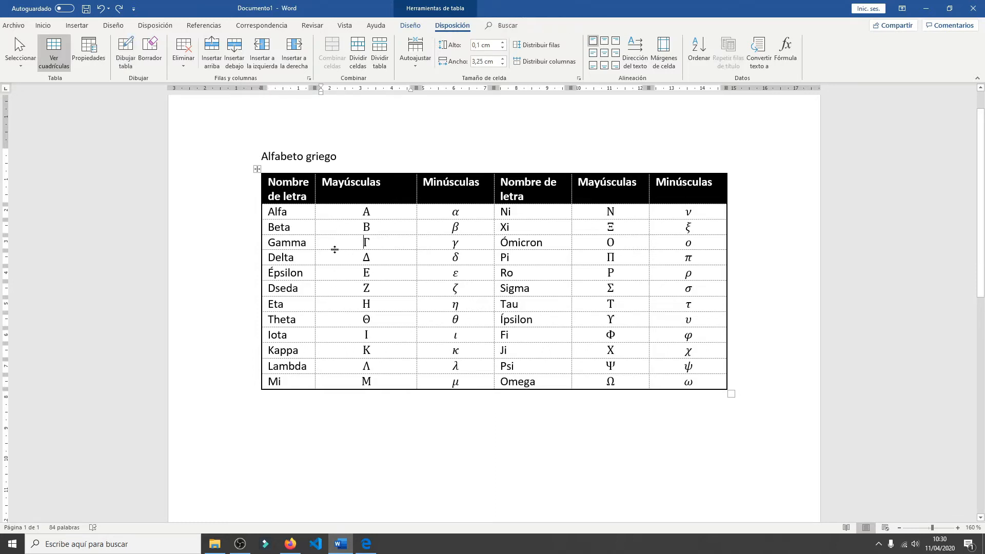
pyautogui.moveTo(334, 249); pyautogui.dragTo(355, 289)
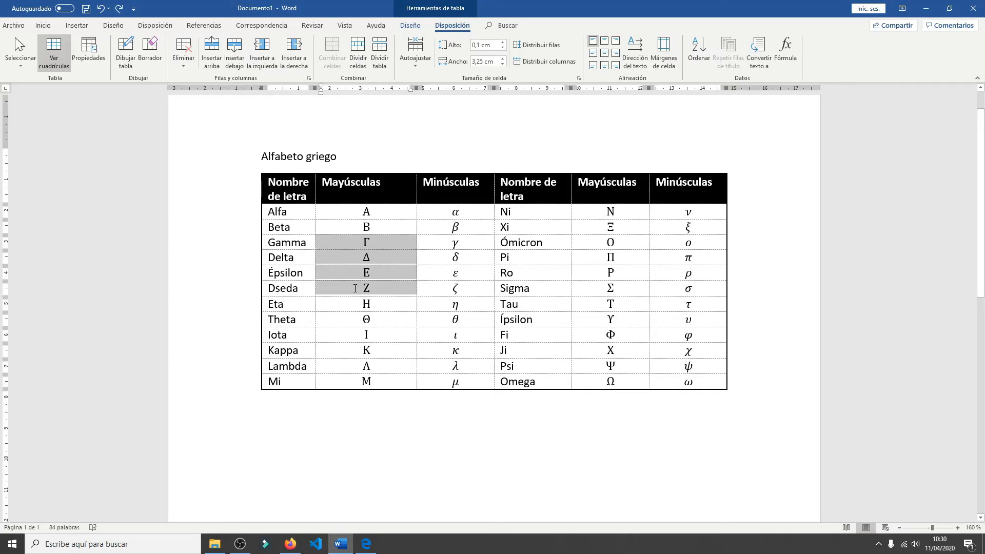
pyautogui.moveTo(309, 242); pyautogui.dragTo(331, 249)
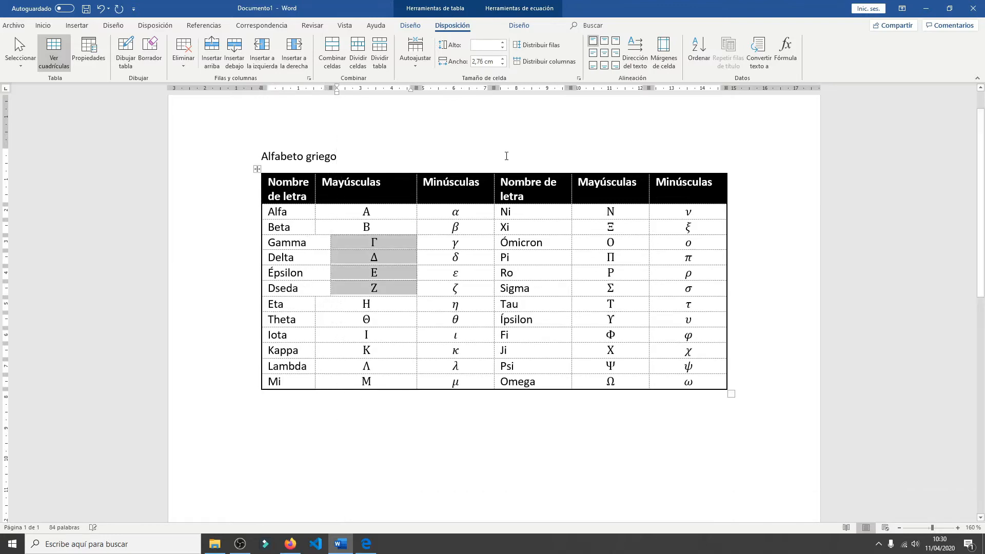
pyautogui.hotkey('ctrl', 'z')
pyautogui.click(394, 302)
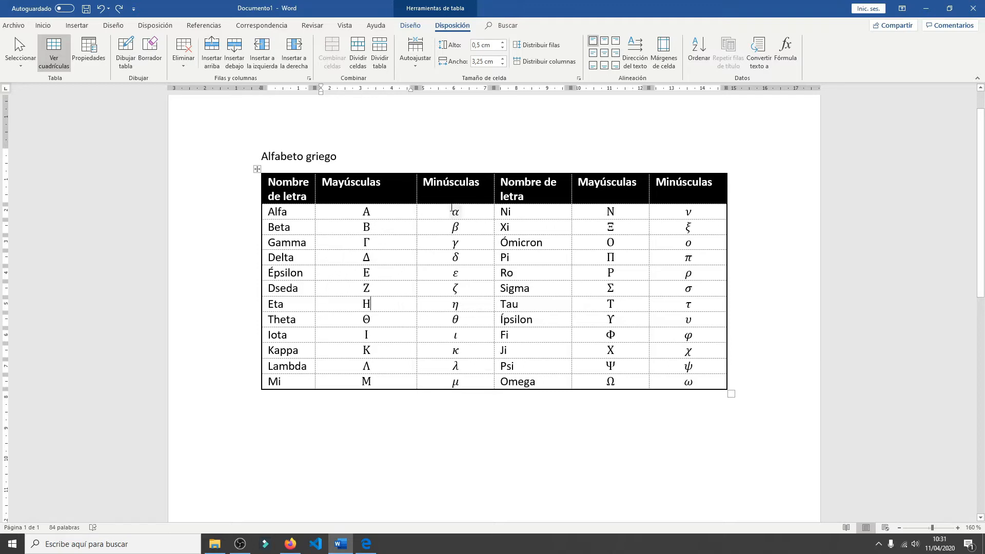
# - Set the height of all letter rows from Alfa to Mi to 0,7 cm, keeping the header row out of the change
pyautogui.click(446, 211)
pyautogui.click(433, 210)
pyautogui.moveTo(296, 212); pyautogui.dragTo(671, 387)
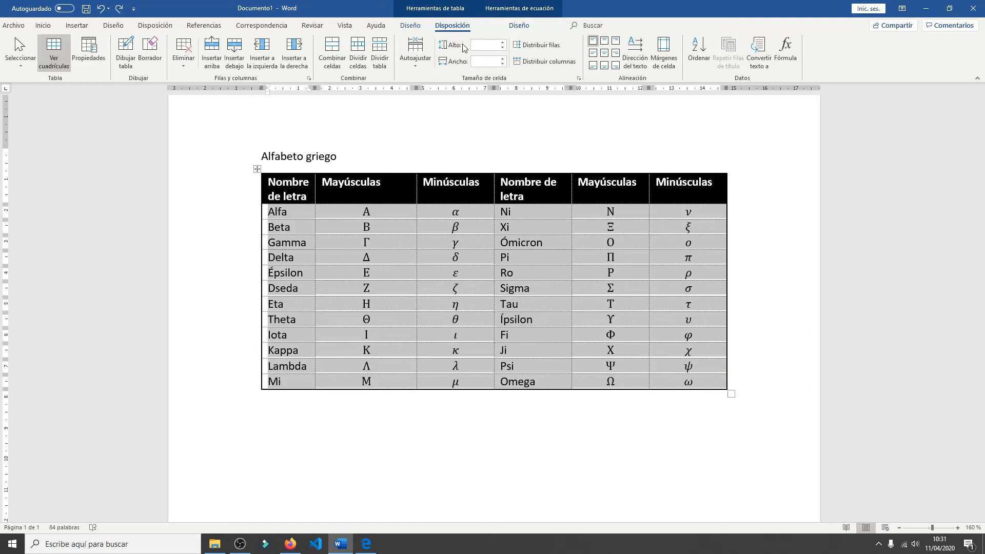
pyautogui.click(503, 43)
pyautogui.click(503, 42)
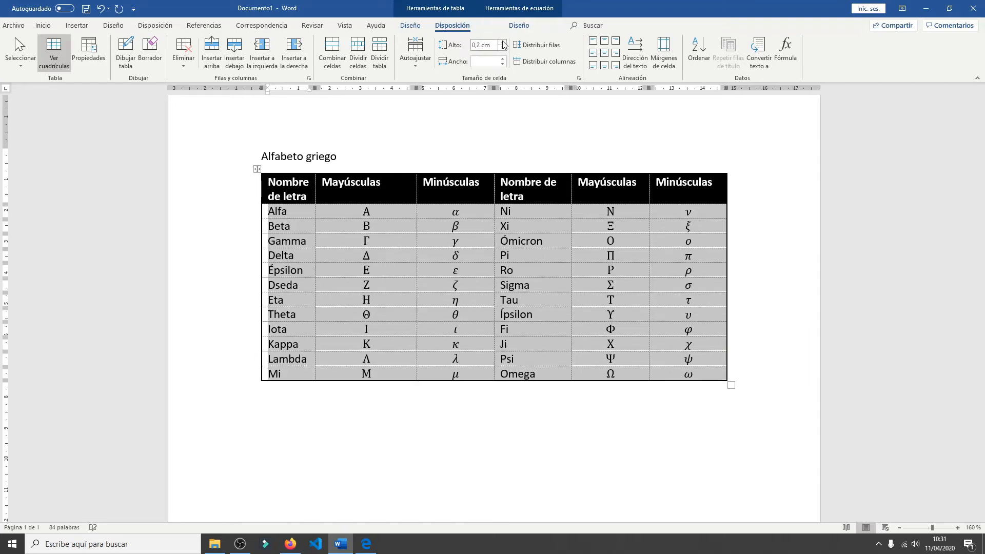
pyautogui.click(503, 43)
pyautogui.click(503, 43)
pyautogui.click(503, 44)
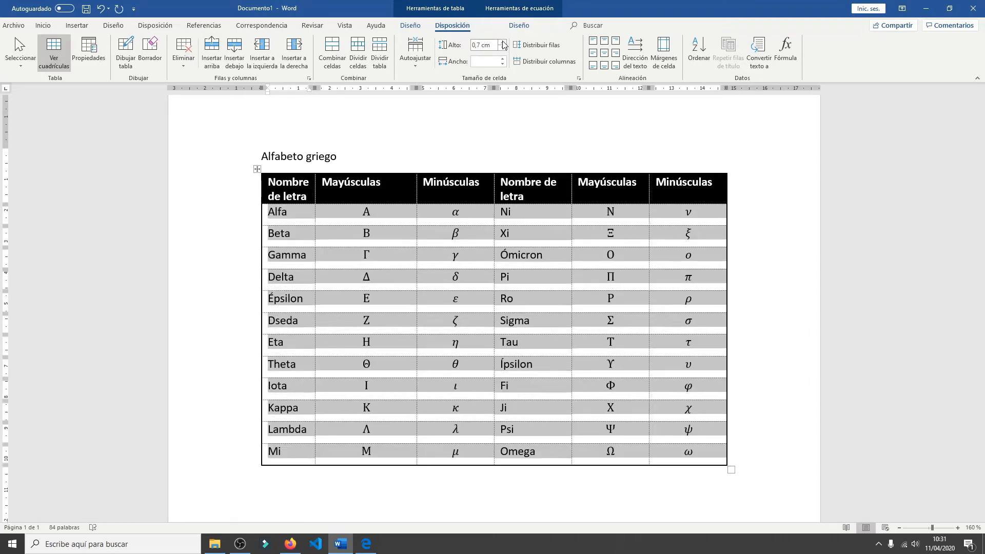
pyautogui.click(452, 212)
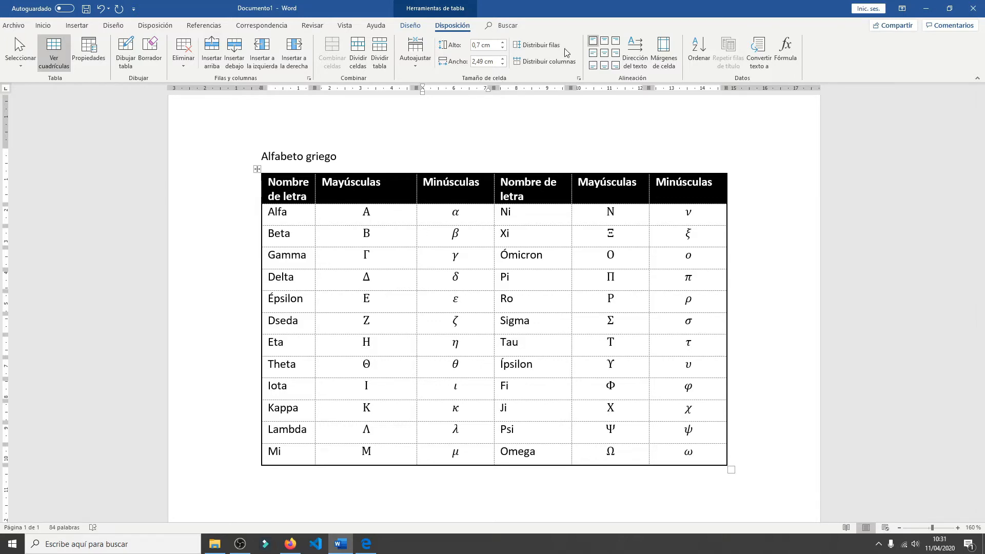
# - Move the column borders to narrow the first Mayúsculas column to about 2,27 cm, widen the first Minúsculas column, and slightly narrow the second Mayúsculas column
pyautogui.click(420, 265)
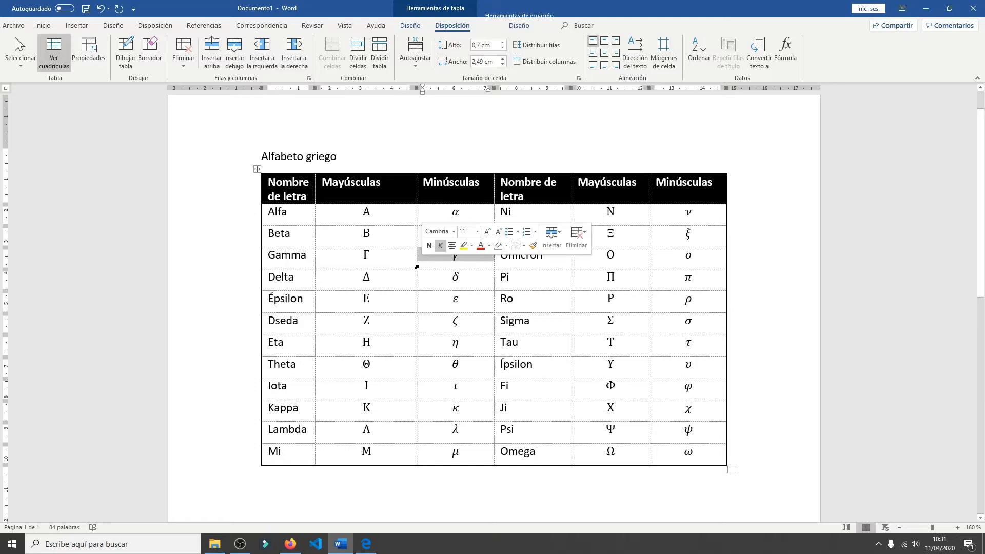
pyautogui.click(420, 280)
pyautogui.click(408, 298)
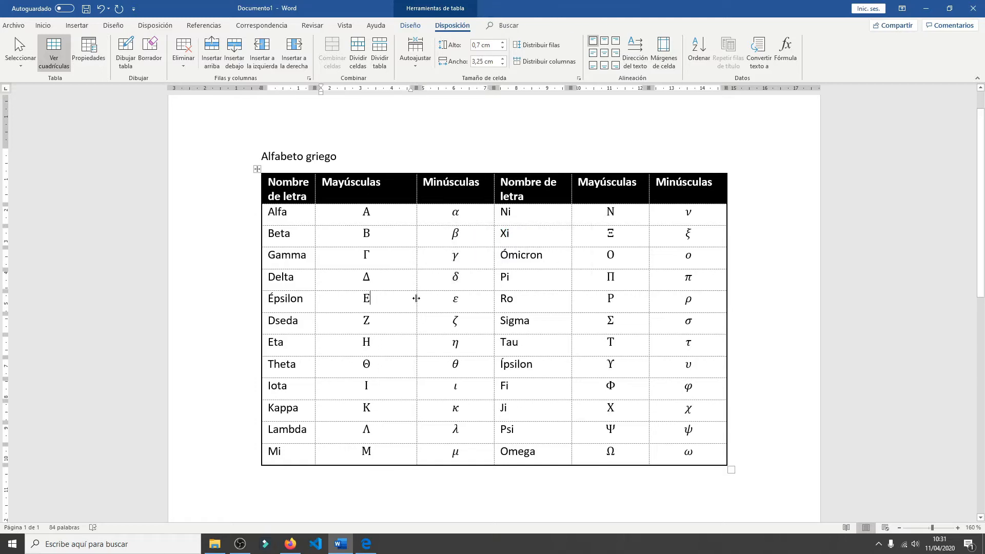
pyautogui.moveTo(417, 298); pyautogui.dragTo(387, 300)
pyautogui.moveTo(494, 284); pyautogui.dragTo(517, 282)
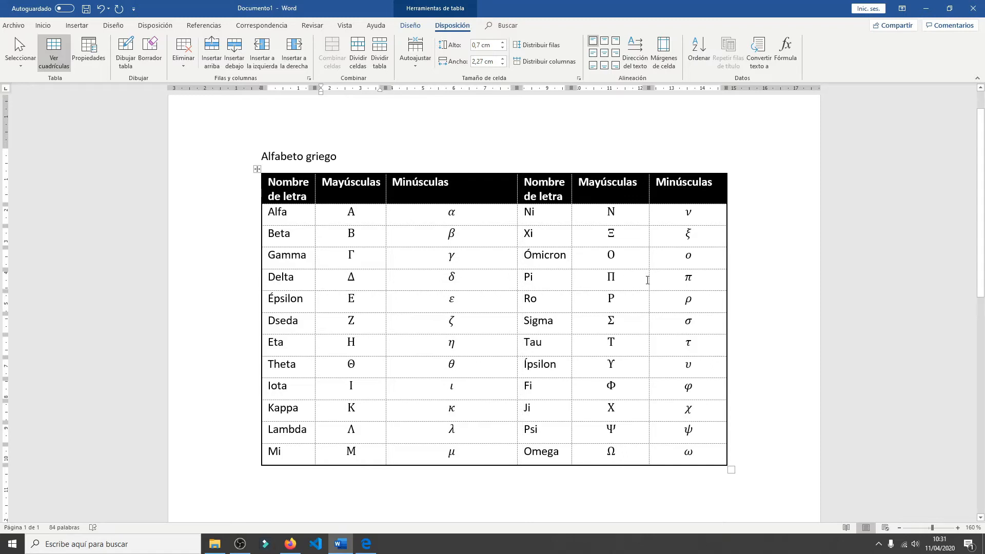
pyautogui.moveTo(648, 281); pyautogui.dragTo(643, 282)
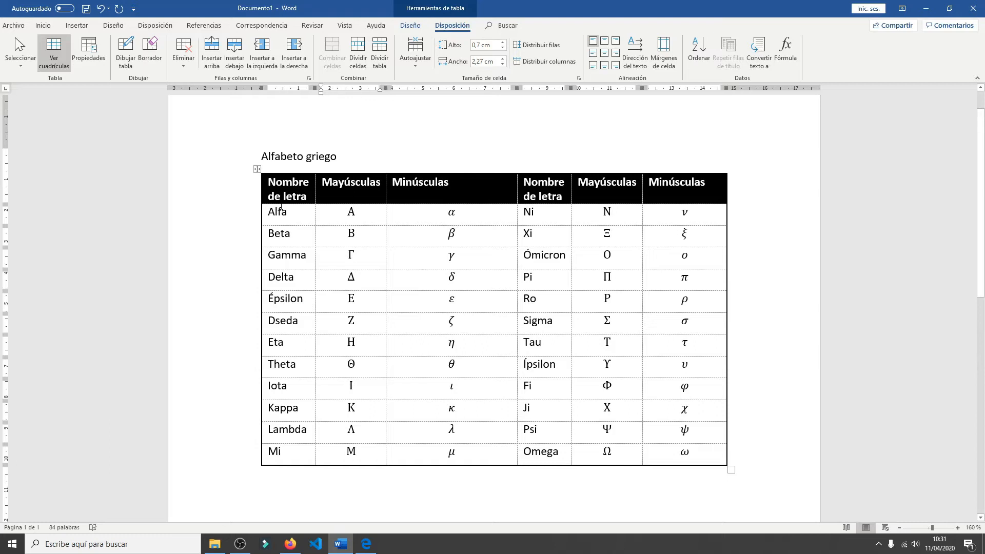
# - Distribute the columns evenly across the whole table, including the header row
pyautogui.moveTo(269, 197); pyautogui.dragTo(659, 197)
pyautogui.moveTo(654, 257); pyautogui.dragTo(677, 457)
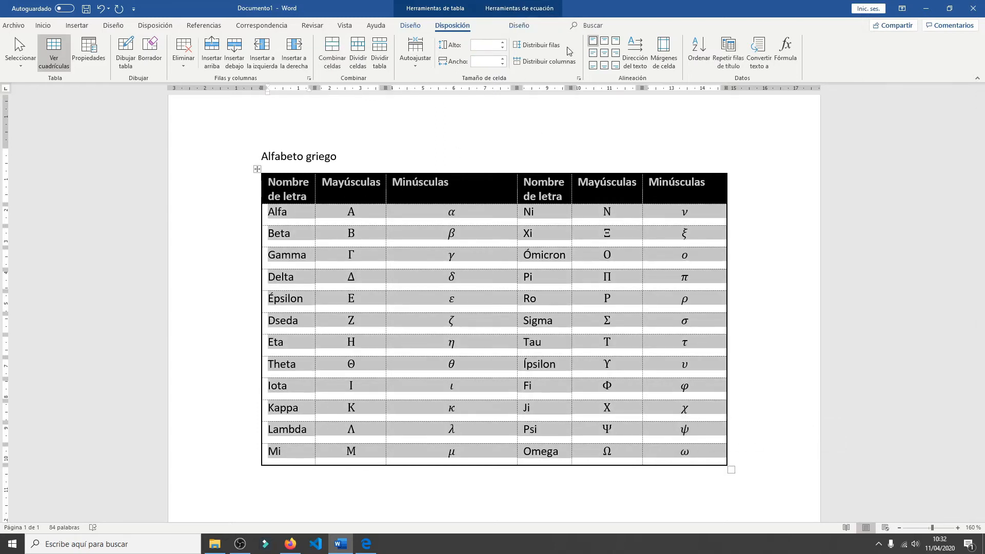
pyautogui.click(530, 62)
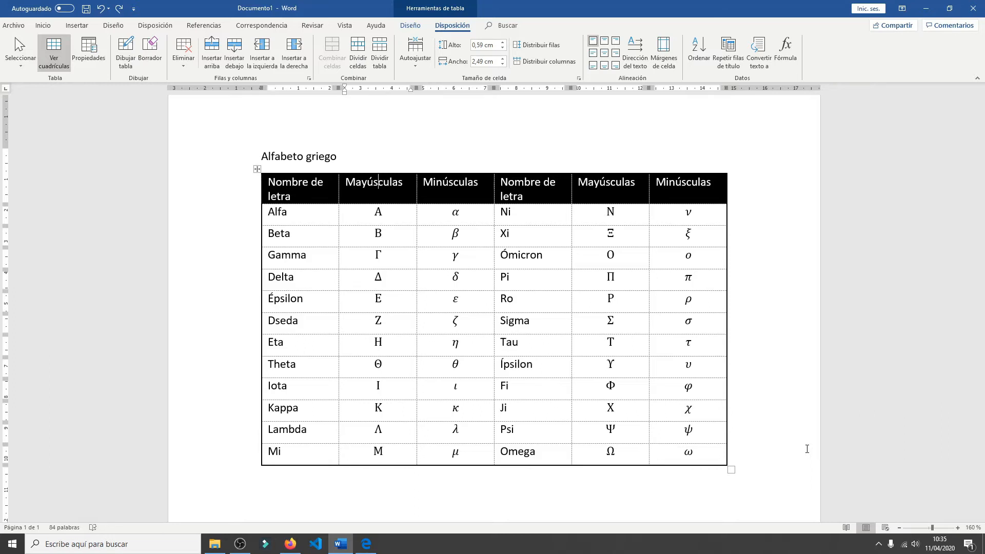
# - Insert a blank row above the table's header row
pyautogui.click(241, 159)
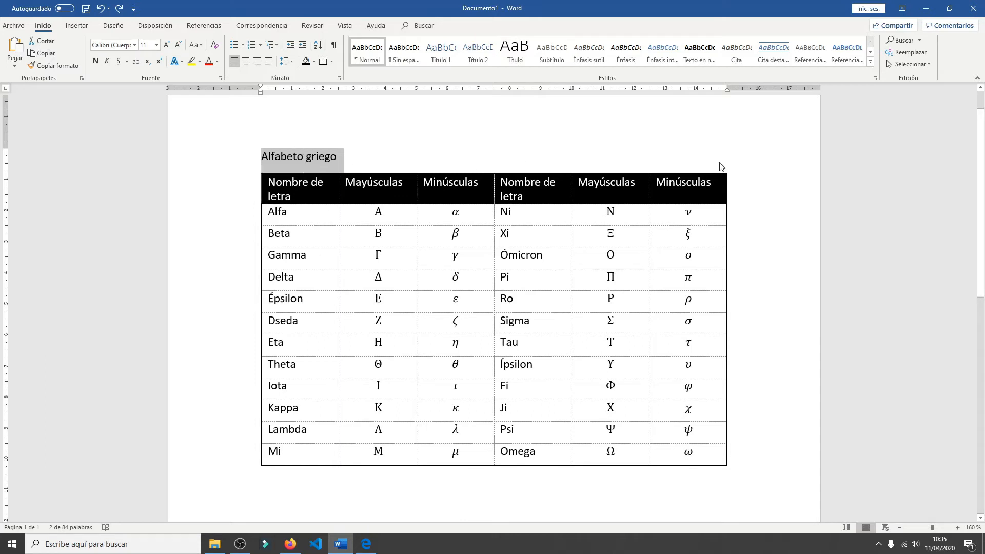
pyautogui.click(710, 255)
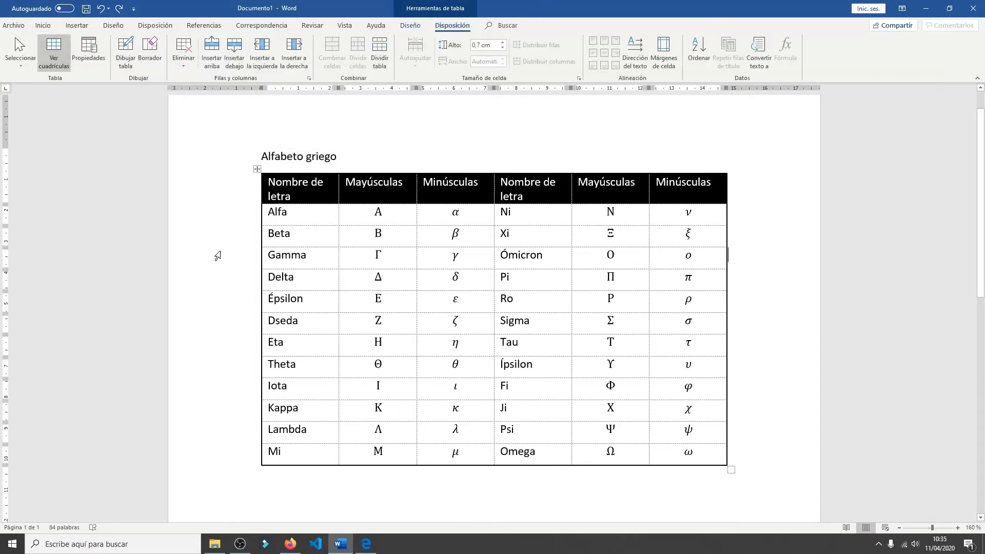
pyautogui.click(325, 182)
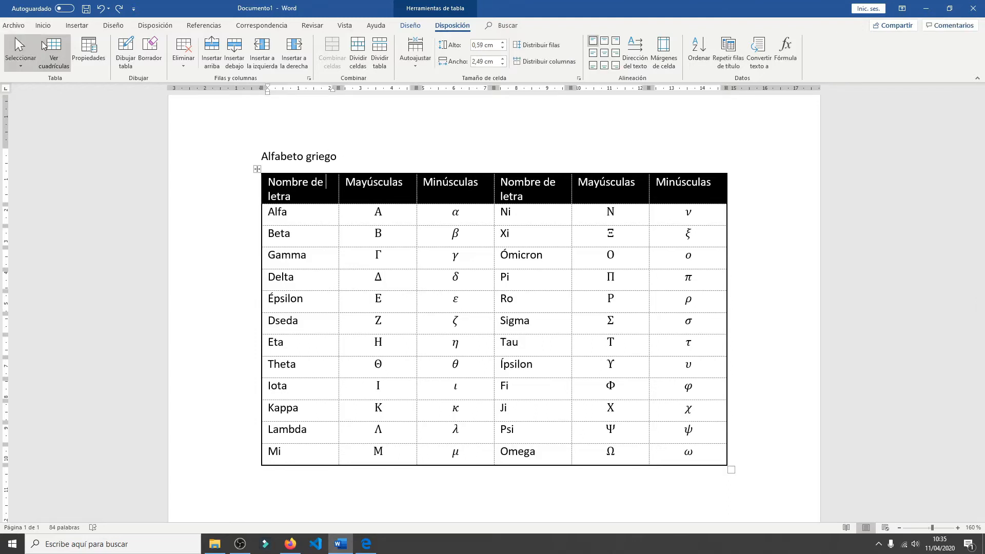
pyautogui.click(220, 49)
pyautogui.click(400, 197)
pyautogui.click(323, 186)
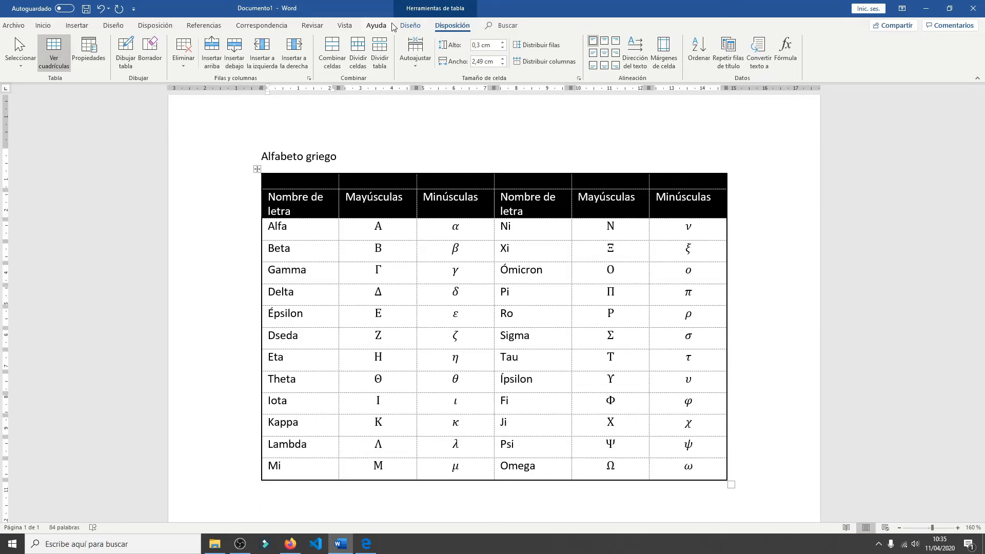
# - Remove the black shading from the new blank row at the top of the table
pyautogui.click(410, 26)
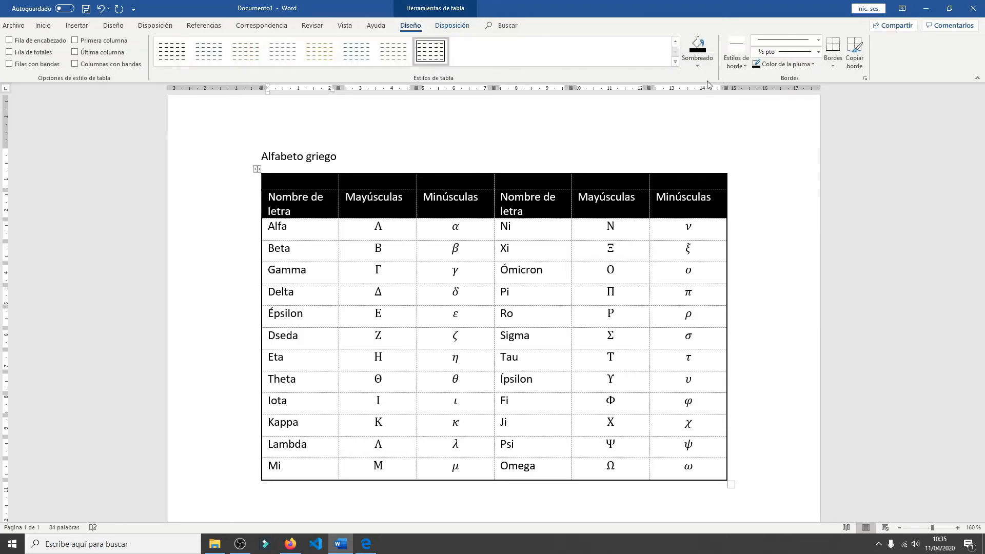
pyautogui.click(697, 65)
pyautogui.click(688, 117)
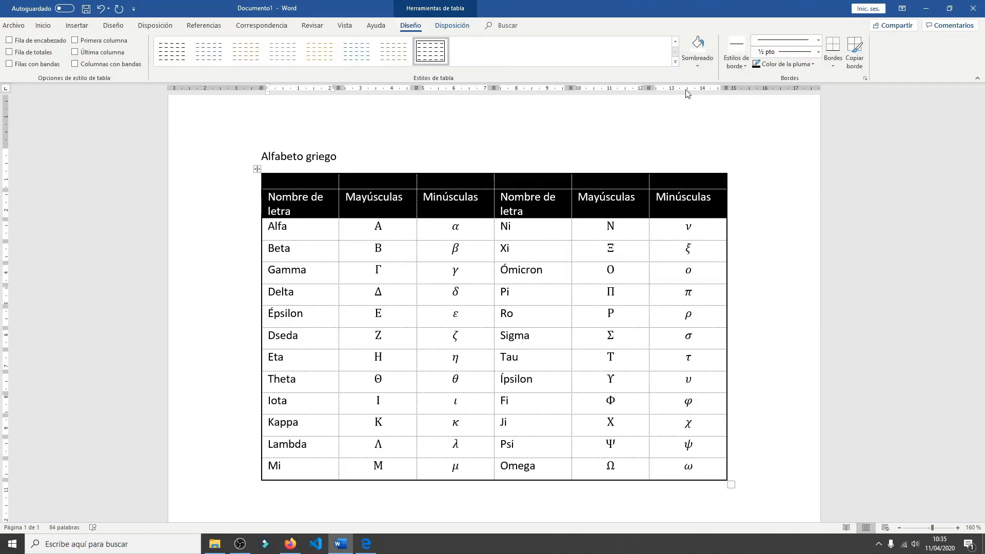
# - Move the title Alfabeto griego from above the table into the first cell of the blank top row
pyautogui.click(461, 150)
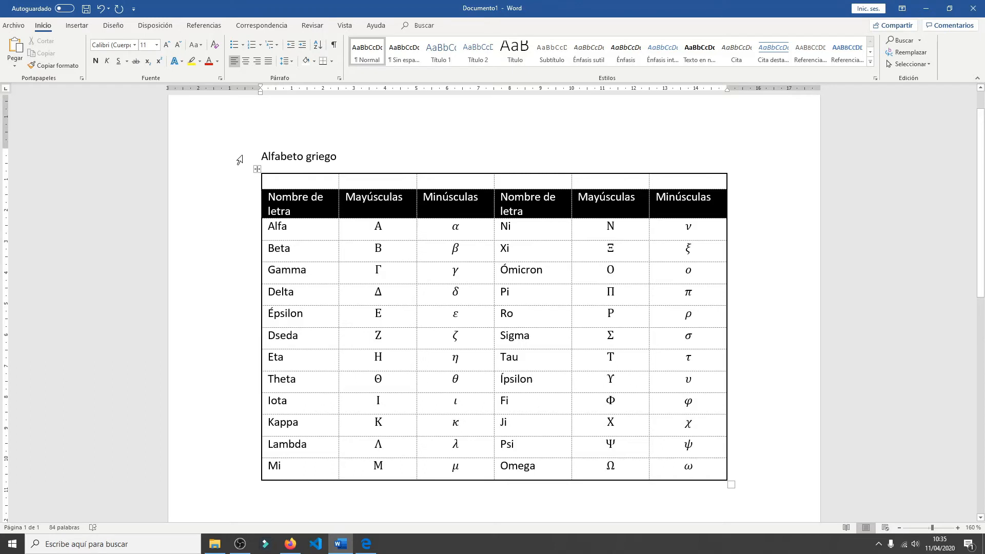
pyautogui.moveTo(261, 157); pyautogui.dragTo(283, 183)
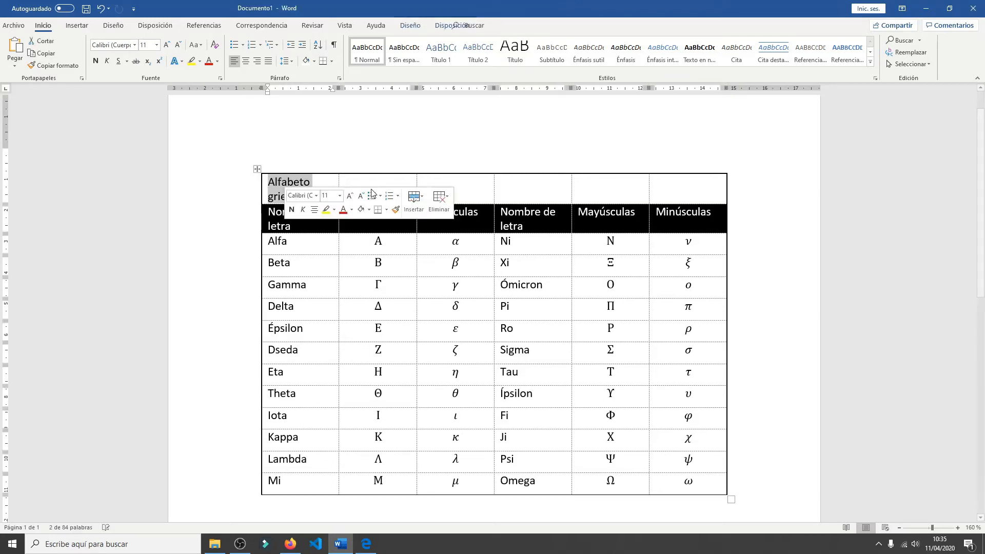
pyautogui.click(310, 183)
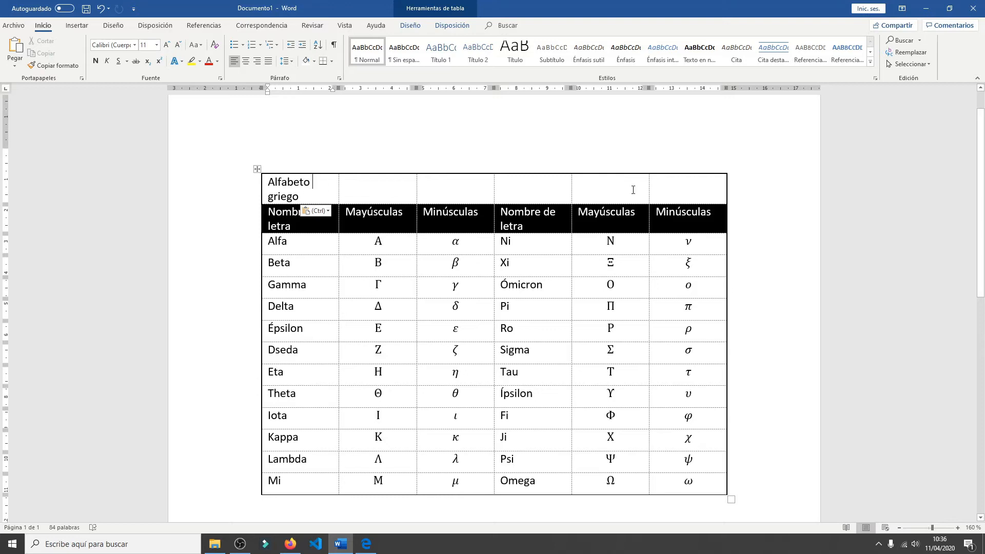
# - Merge all the cells of the top title row into a single cell spanning the table
pyautogui.moveTo(681, 191)
pyautogui.mouseDown()
pyautogui.moveTo(604, 181)
pyautogui.moveTo(396, 180)
pyautogui.moveTo(310, 162)
pyautogui.moveTo(310, 197)
pyautogui.mouseUp()
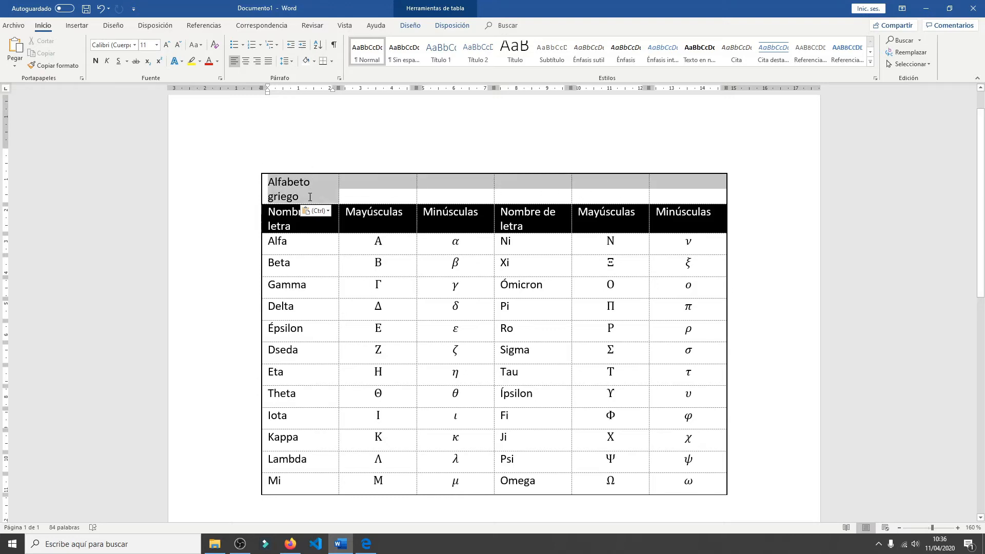
pyautogui.click(450, 26)
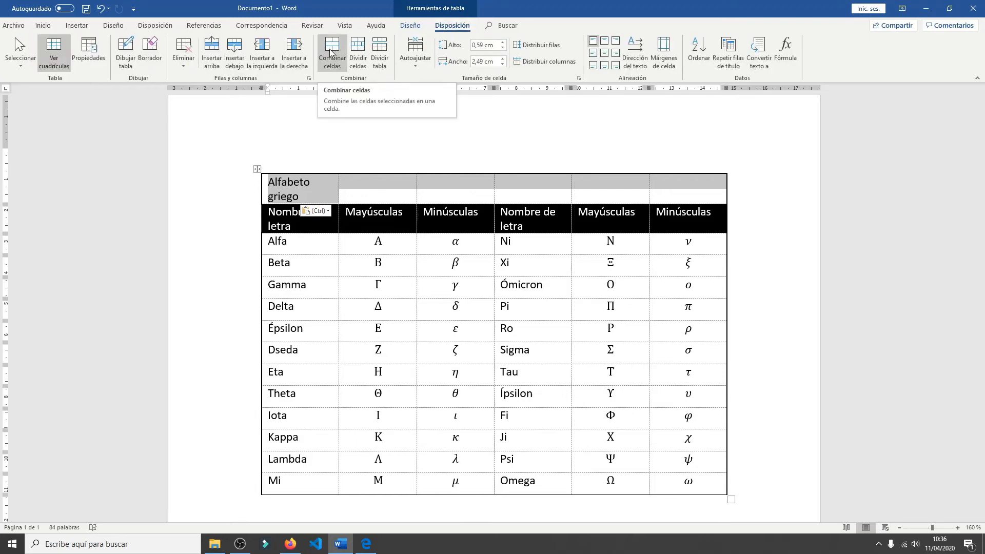
pyautogui.click(330, 52)
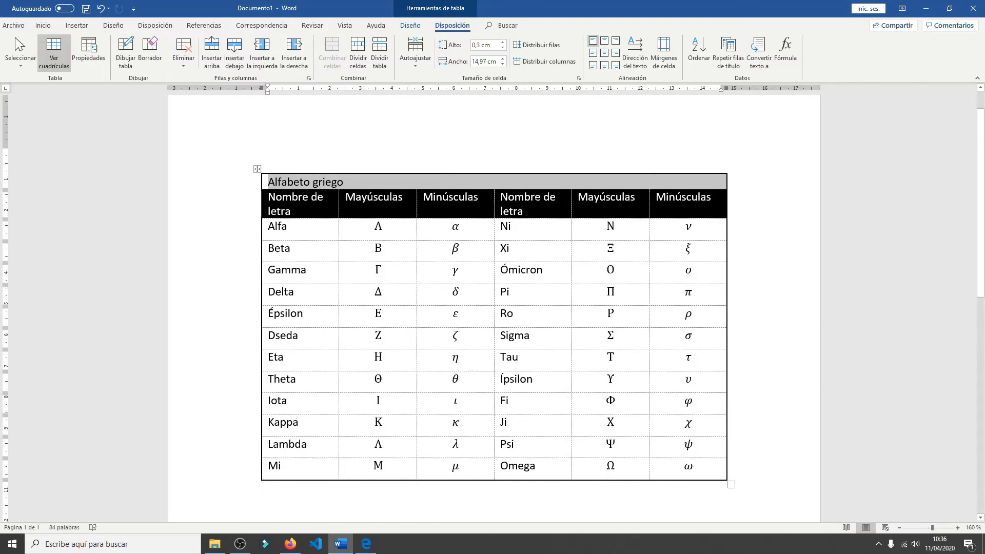
pyautogui.click(436, 197)
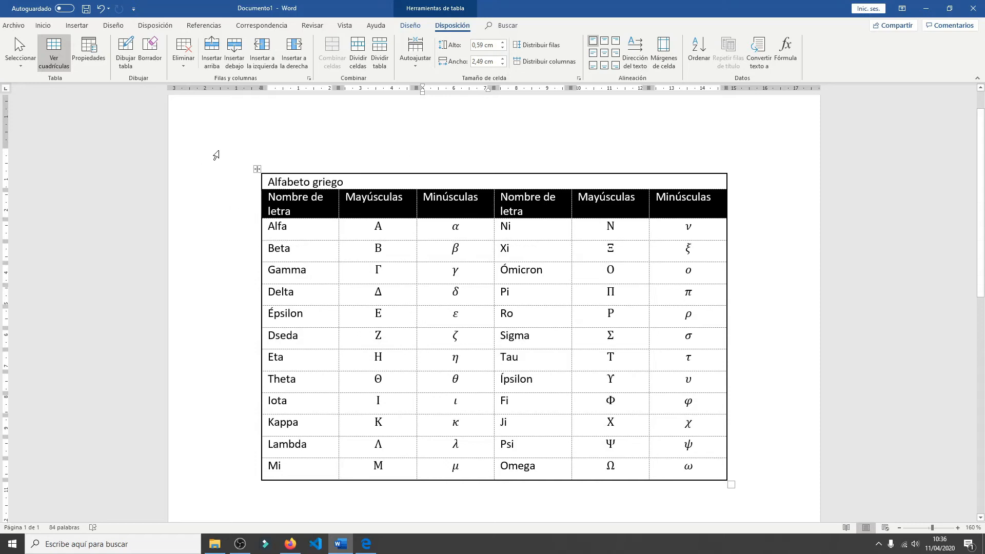
# - Split the Alfa cell into 2 columns and 1 row
pyautogui.click(263, 227)
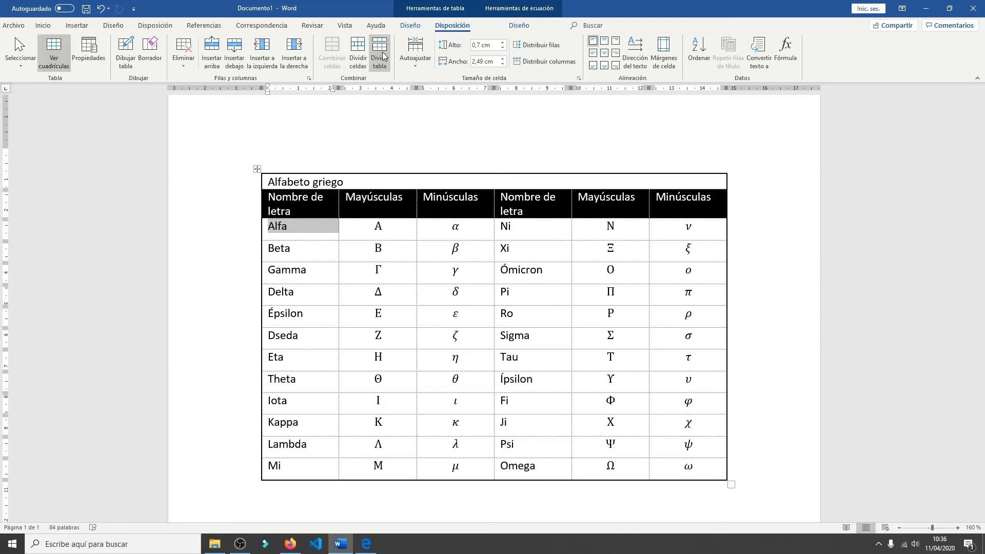
pyautogui.click(359, 49)
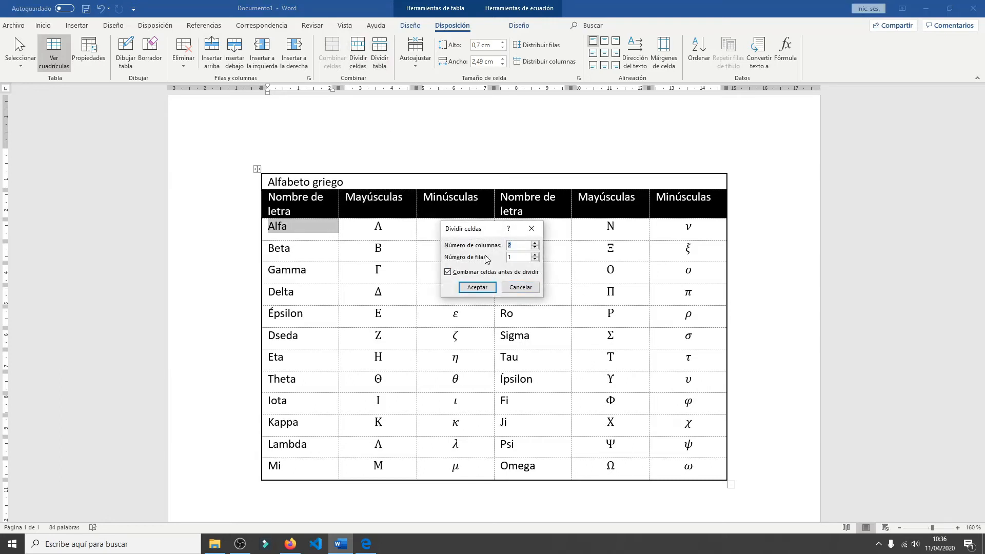
pyautogui.click(477, 287)
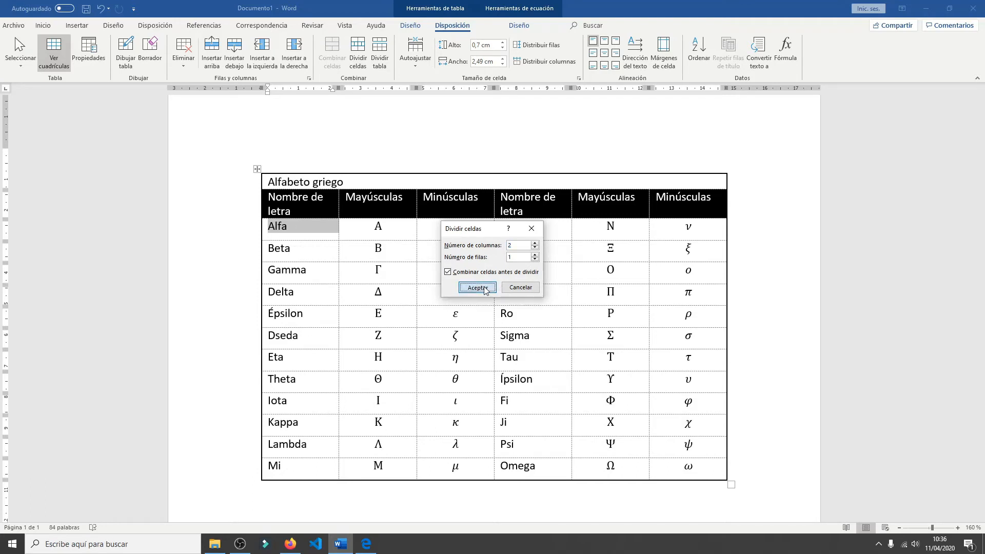
pyautogui.click(321, 229)
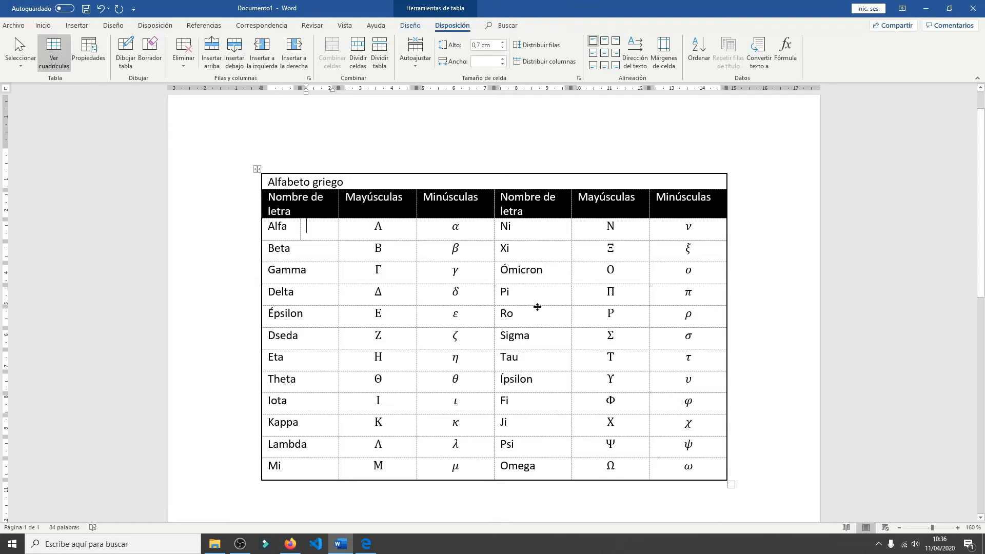
# - Split the Épsilon to Eta cells of the first two columns into 6 columns and 3 rows, merging them first, and undo the split
pyautogui.moveTo(302, 318); pyautogui.dragTo(358, 359)
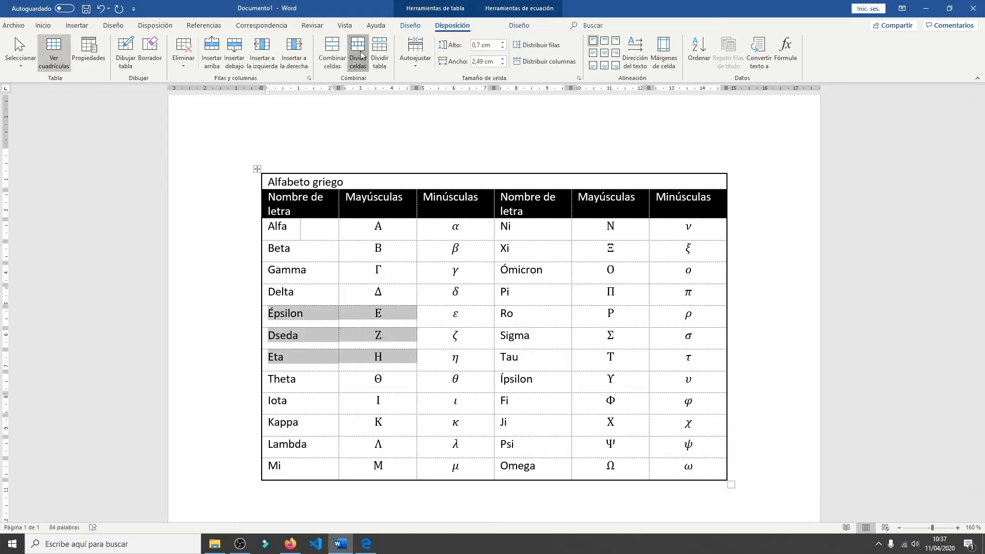
pyautogui.click(357, 51)
pyautogui.moveTo(476, 230); pyautogui.dragTo(411, 192)
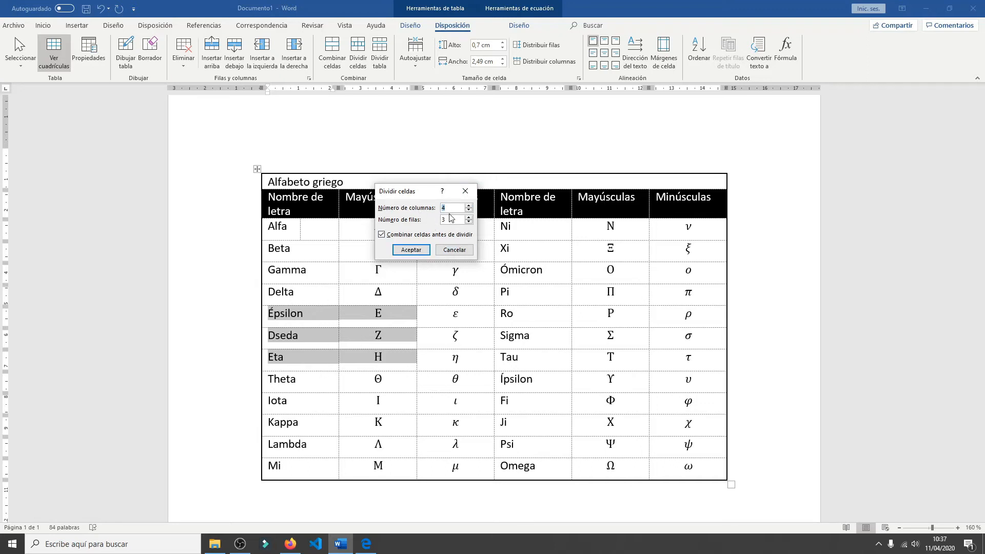
pyautogui.click(468, 205)
pyautogui.click(468, 206)
pyautogui.click(406, 252)
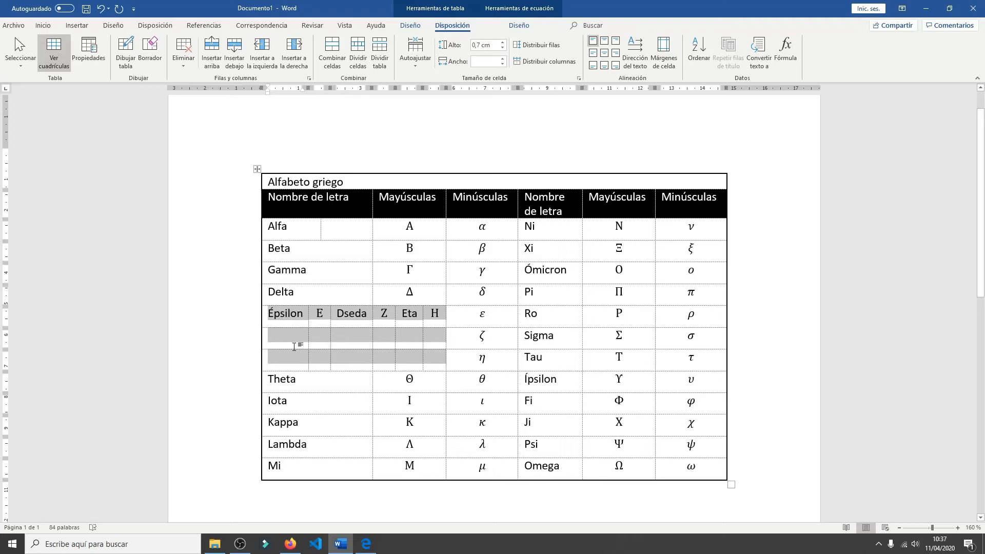
pyautogui.click(311, 355)
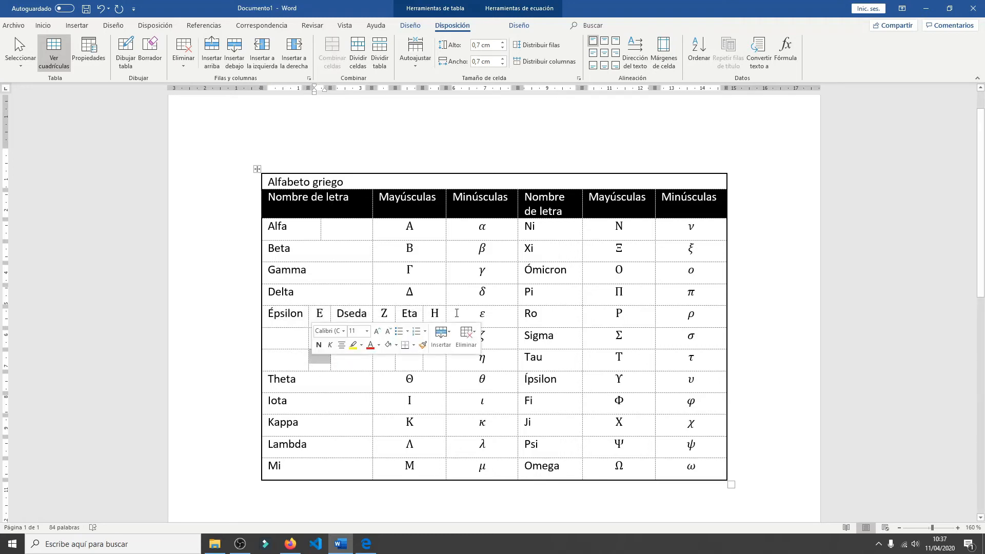
pyautogui.click(100, 8)
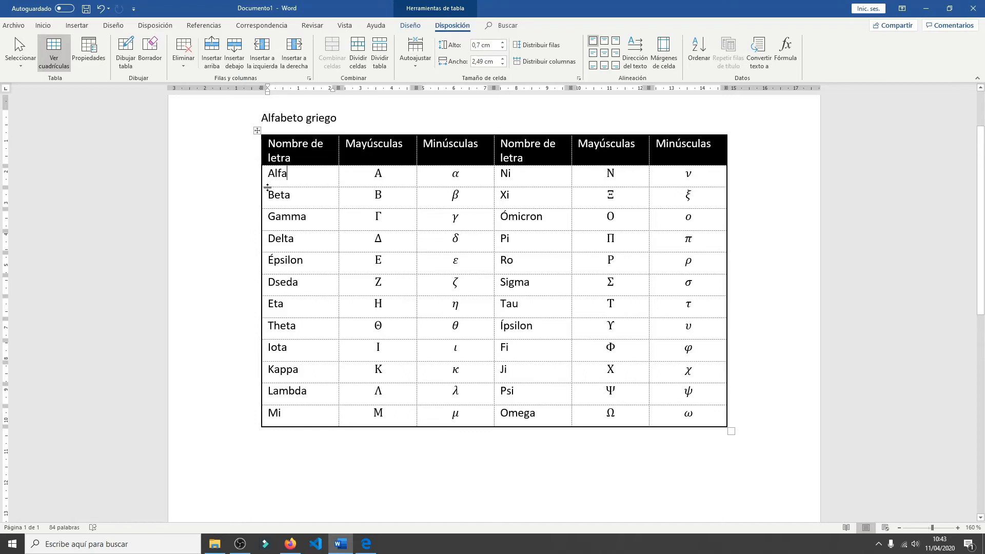
# - Increase the Alfa row's height to about 1,97 cm and center its cell contents horizontally and vertically
pyautogui.moveTo(272, 186); pyautogui.dragTo(274, 226)
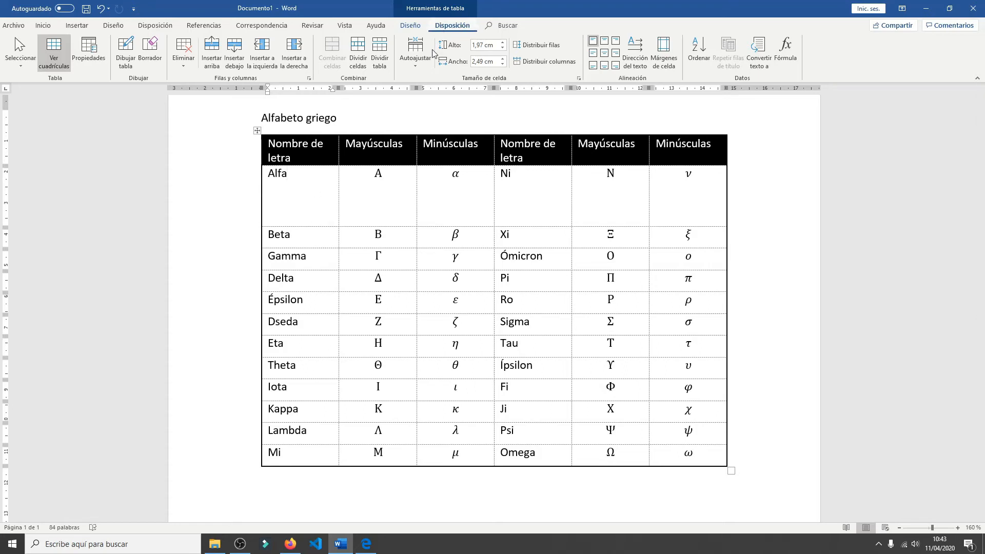
pyautogui.moveTo(319, 198); pyautogui.dragTo(668, 189)
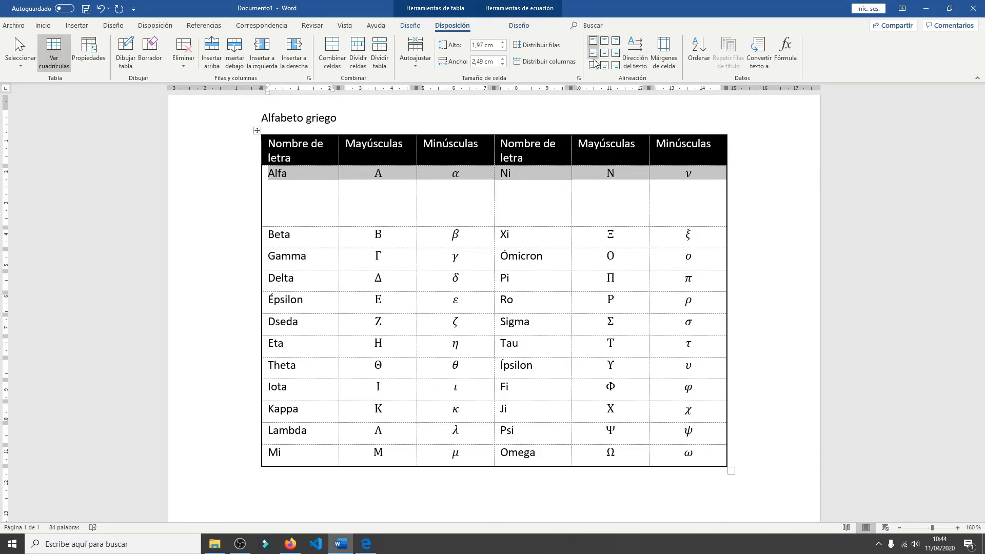
pyautogui.click(605, 42)
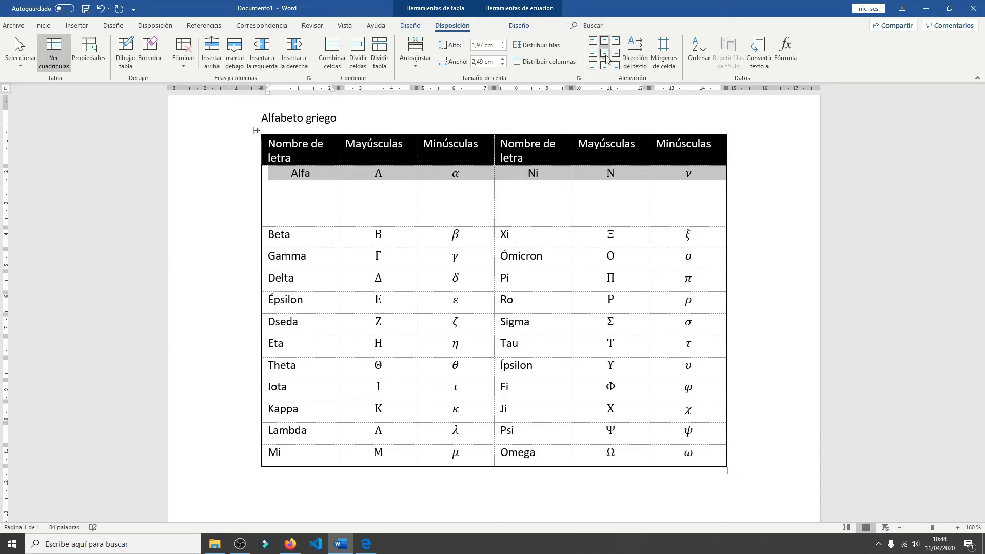
pyautogui.click(605, 53)
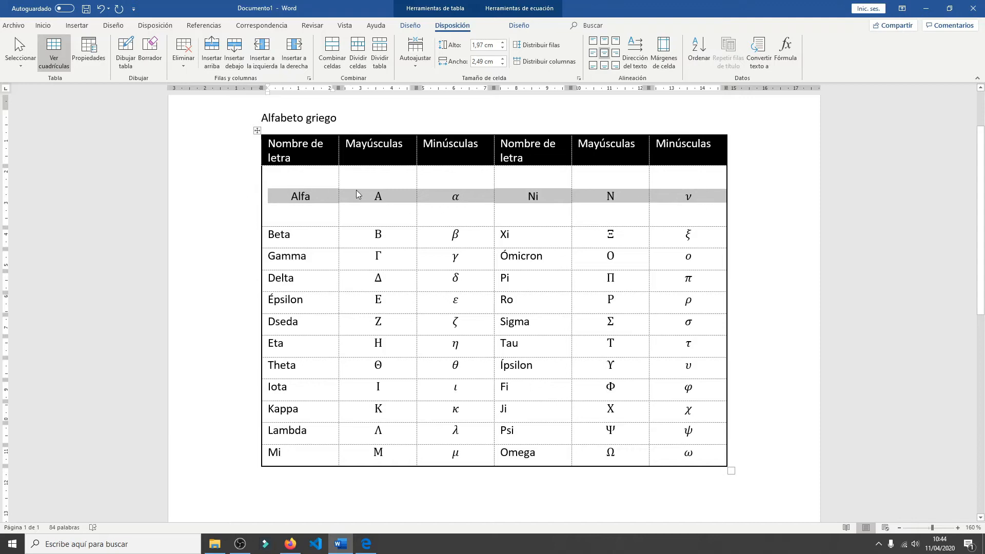
# - Undo the Alfa row's cell centering and height increase
pyautogui.click(324, 211)
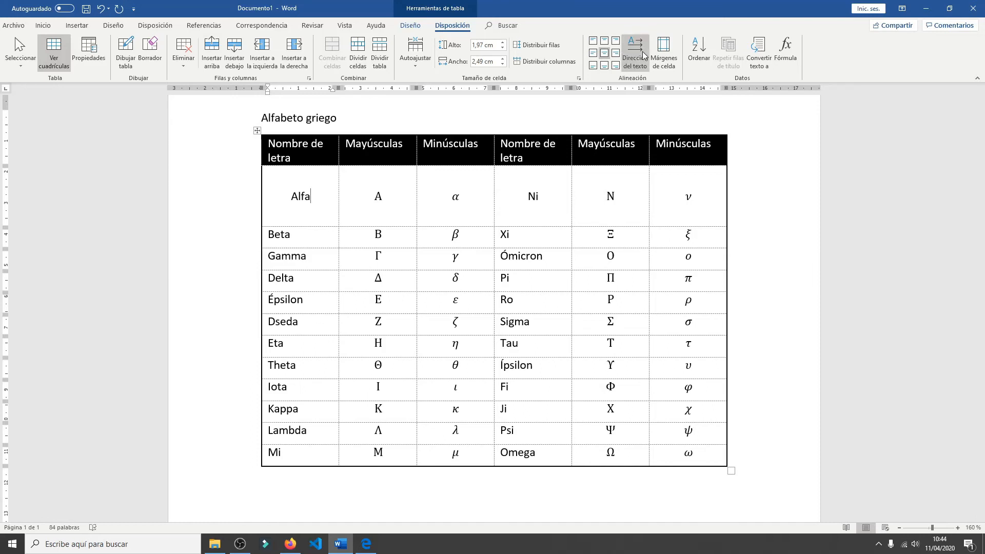
pyautogui.click(100, 8)
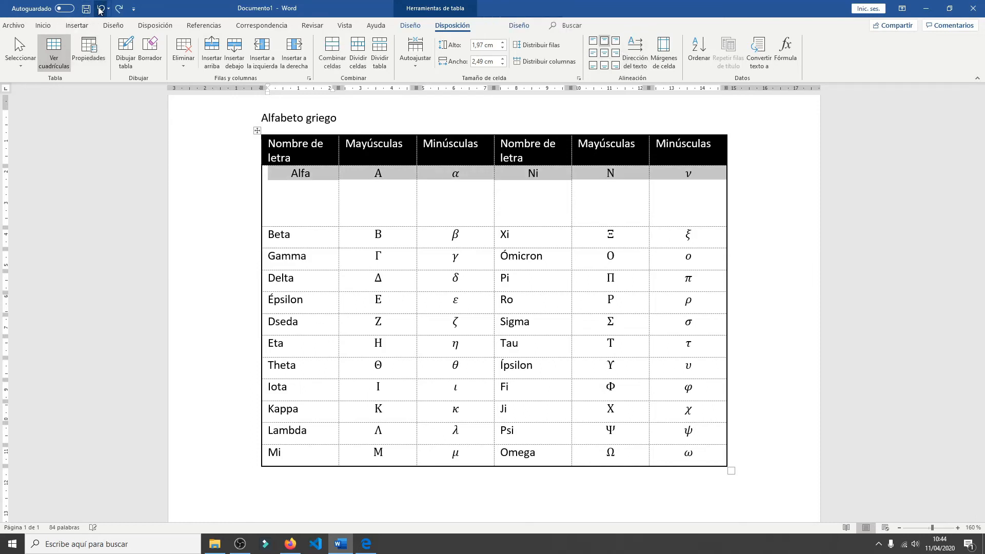
pyautogui.click(100, 9)
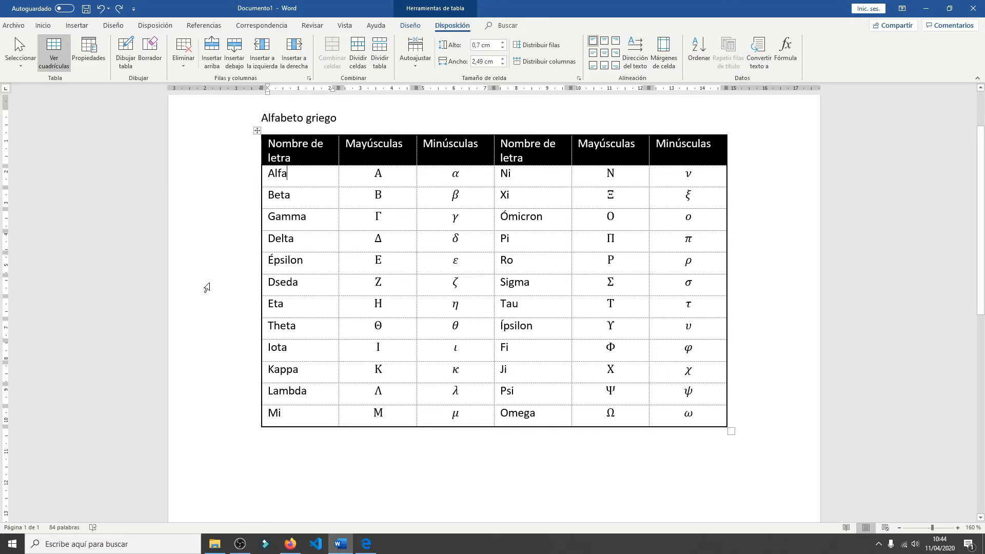
# - Insert a new column to the left of the first Nombre de letra column and merge all of its cells into one
pyautogui.moveTo(264, 115); pyautogui.dragTo(352, 108)
pyautogui.click(314, 123)
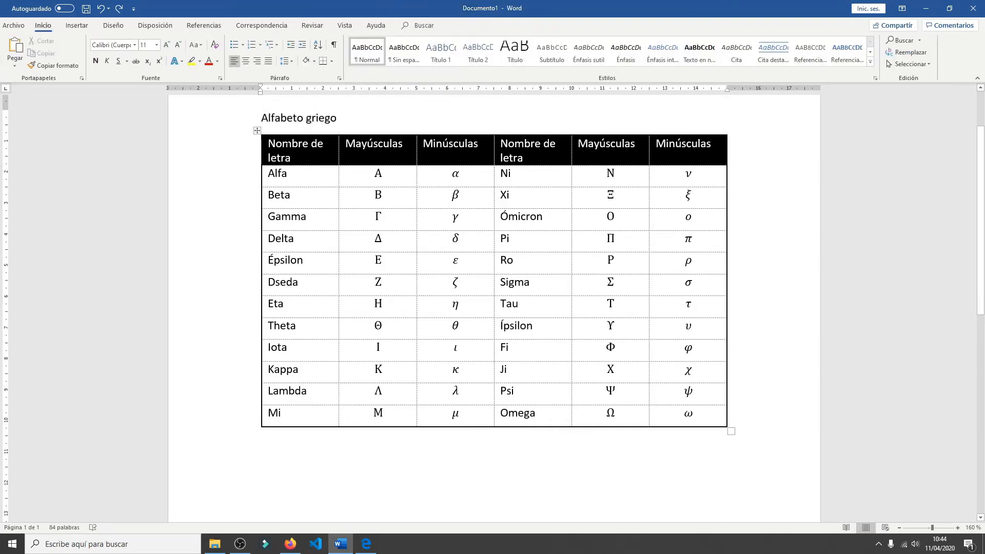
pyautogui.click(293, 176)
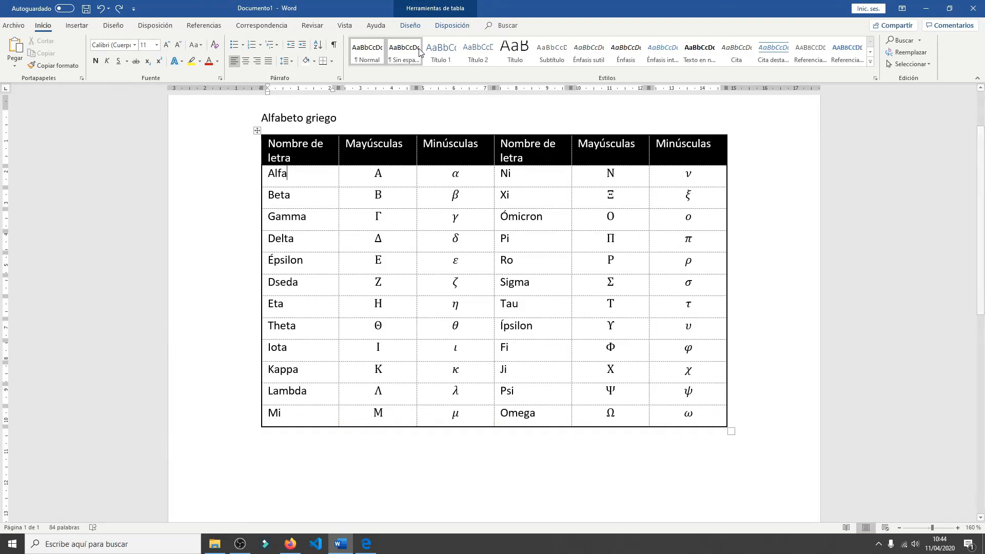
pyautogui.click(452, 25)
pyautogui.click(258, 53)
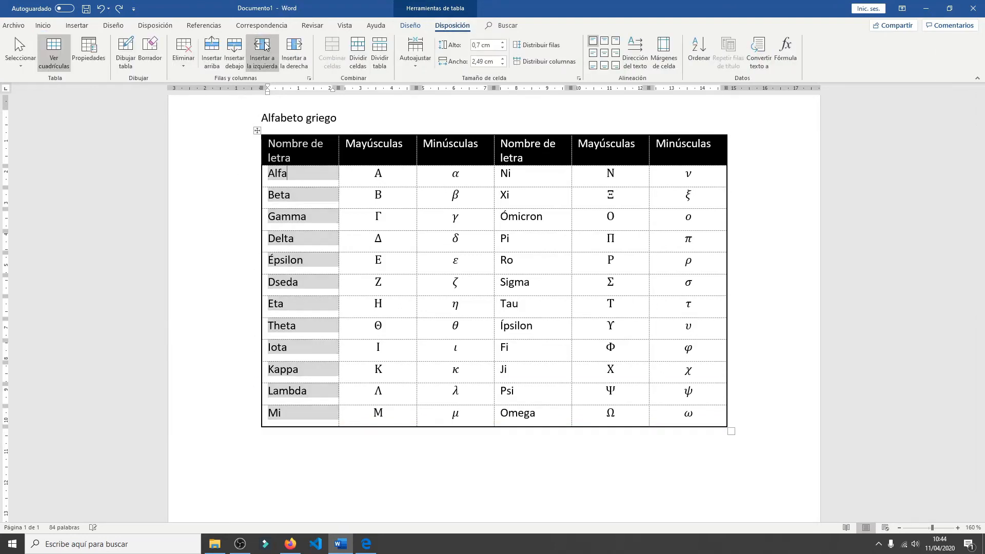
pyautogui.moveTo(285, 174); pyautogui.dragTo(297, 413)
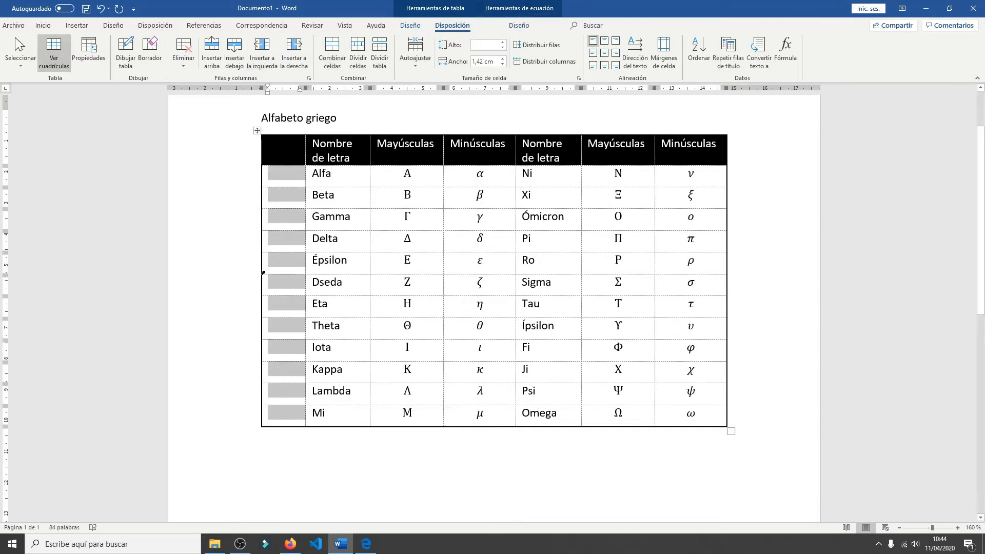
pyautogui.click(332, 51)
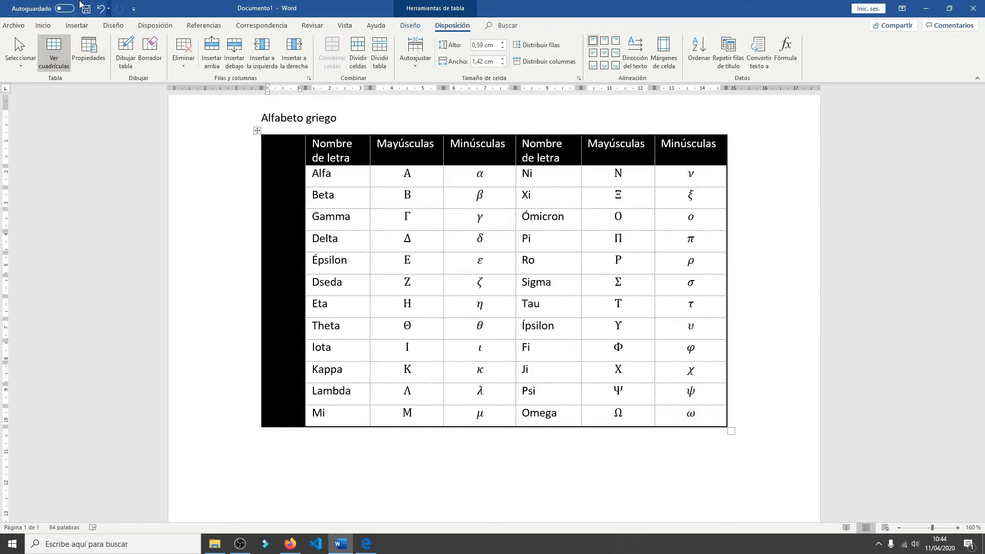
# - Shade the merged first-column cell white and move the title Alfabeto griego from above the table into it
pyautogui.click(410, 25)
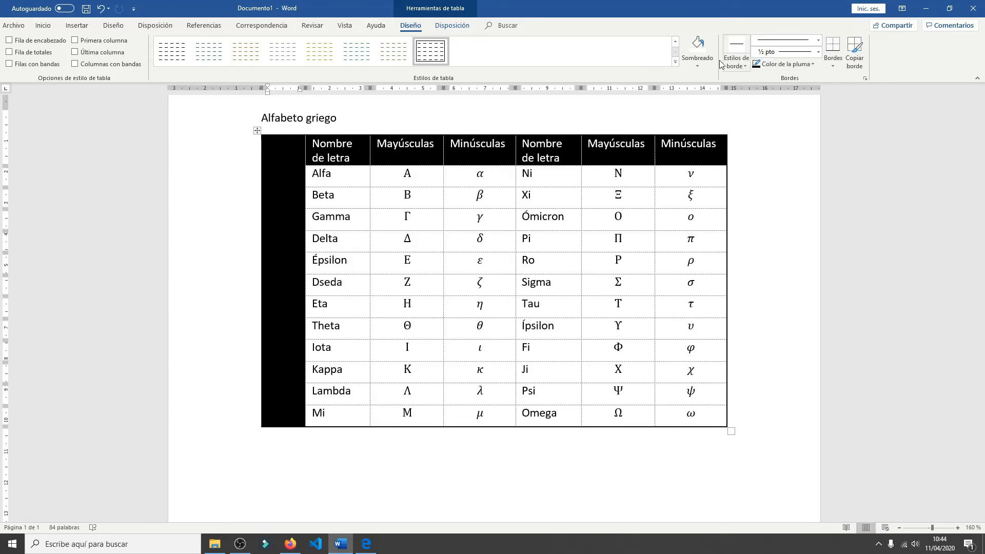
pyautogui.click(701, 68)
pyautogui.click(686, 90)
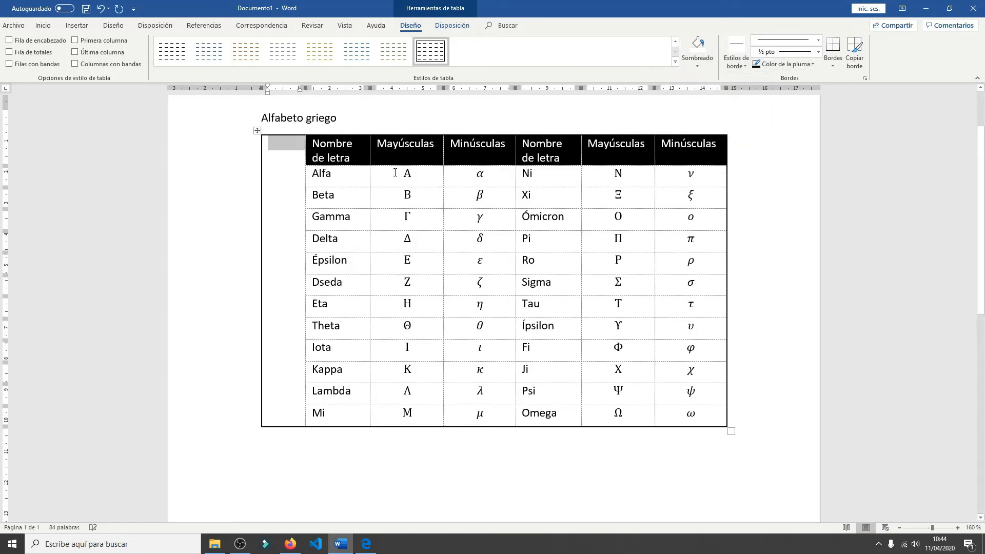
pyautogui.click(320, 171)
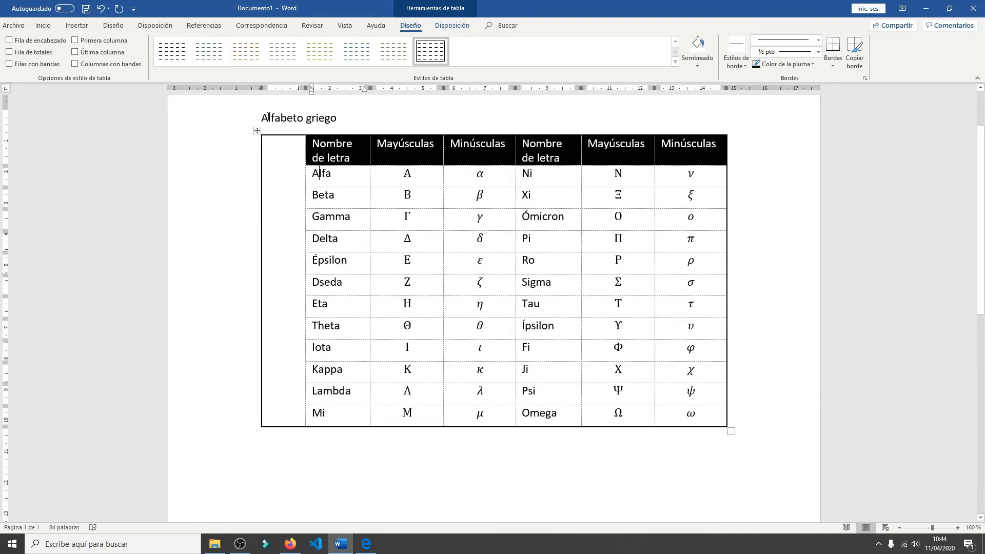
pyautogui.moveTo(268, 120); pyautogui.dragTo(275, 183)
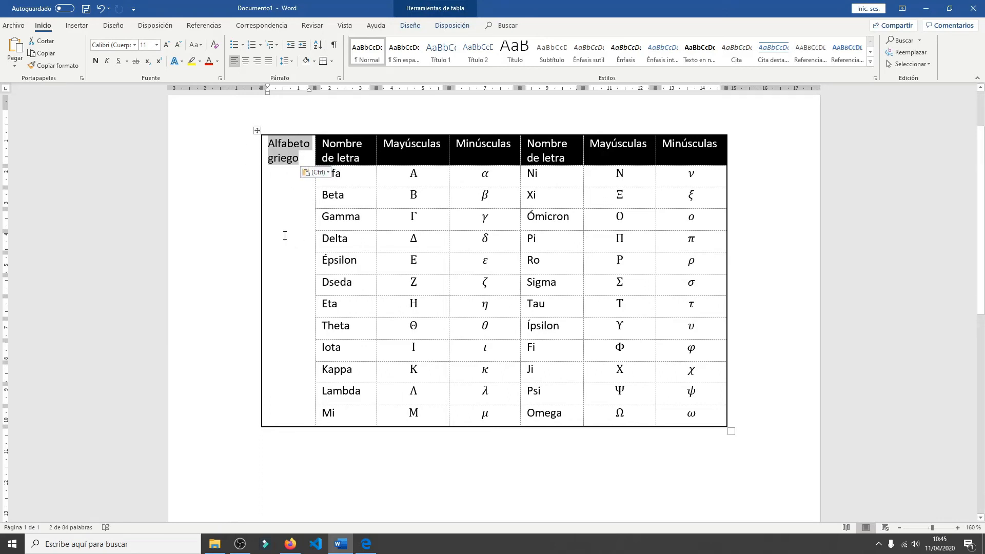
# - Change the text direction of the Alfabeto griego title so it reads vertically from bottom to top
pyautogui.click(458, 34)
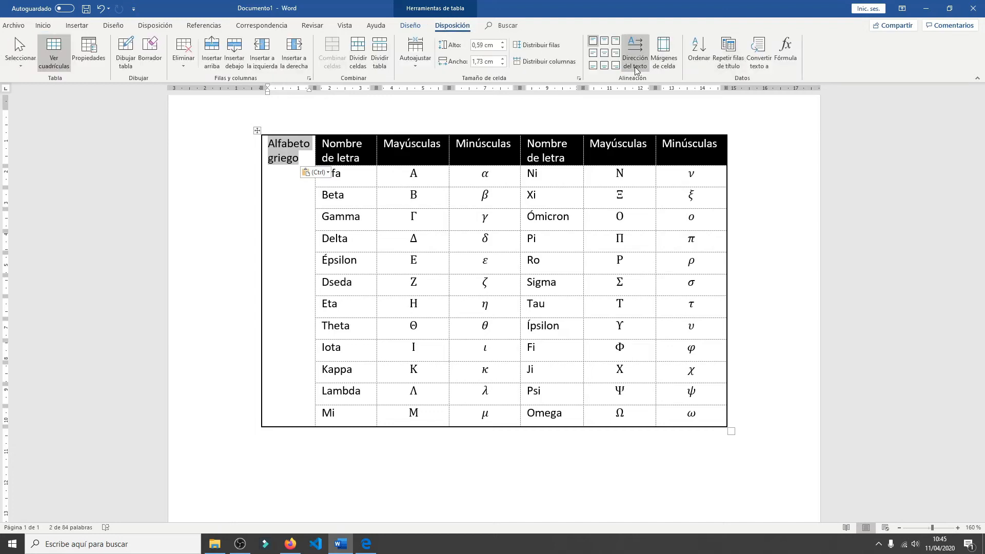
pyautogui.click(637, 52)
pyautogui.click(639, 51)
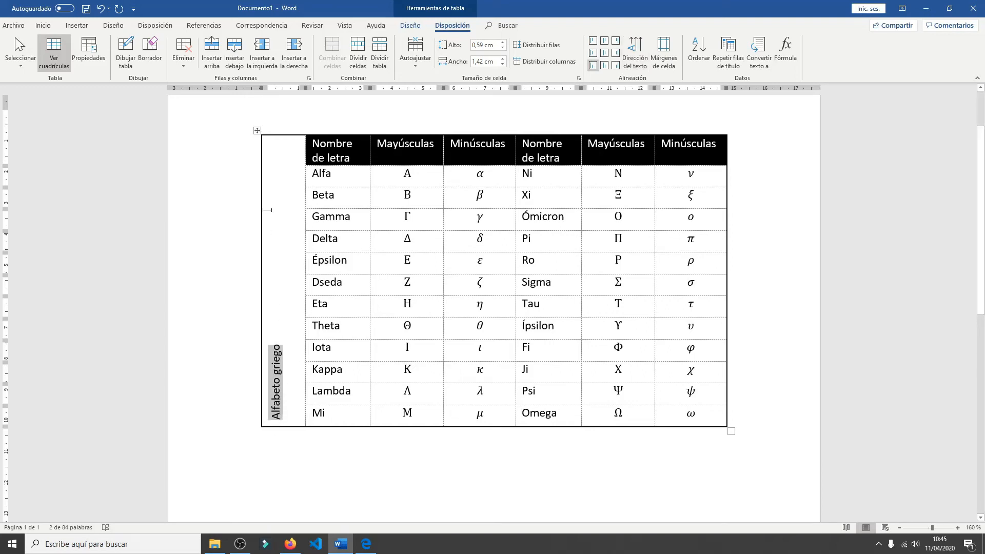
pyautogui.click(635, 54)
pyautogui.click(635, 53)
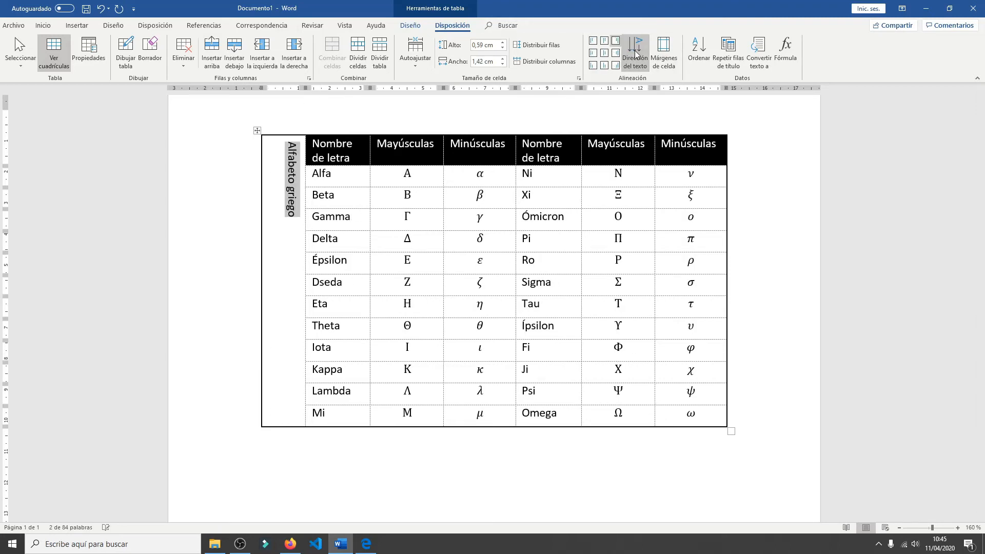
pyautogui.click(635, 54)
# - Center the Alfabeto griego title horizontally and vertically in its cell and narrow its column to about 0,98 cm
pyautogui.click(283, 347)
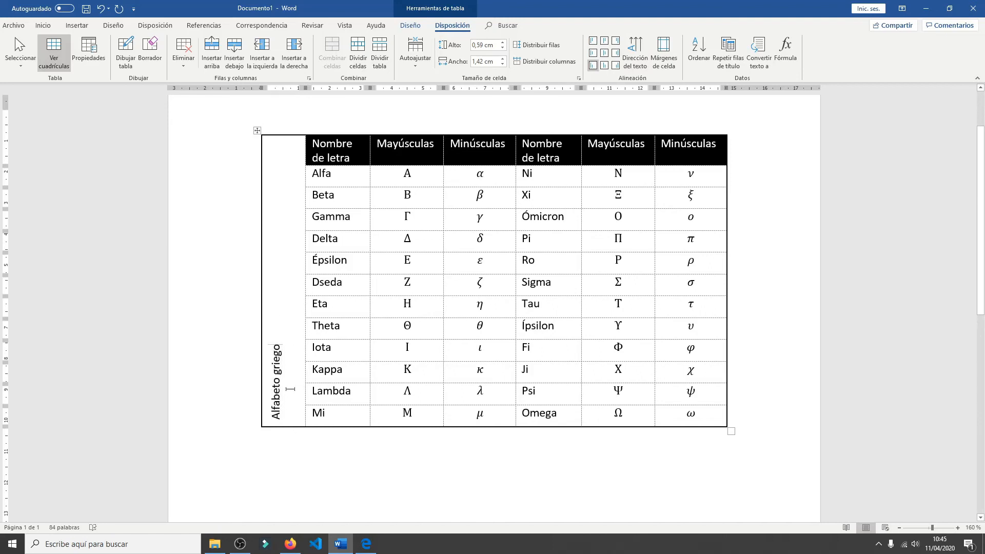
pyautogui.click(604, 53)
pyautogui.click(301, 197)
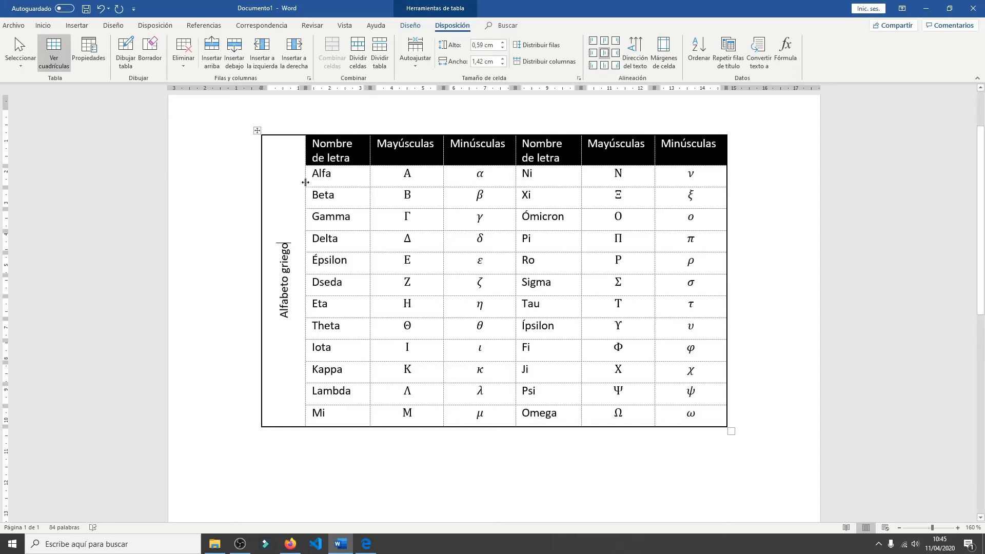
pyautogui.moveTo(306, 172); pyautogui.dragTo(277, 175)
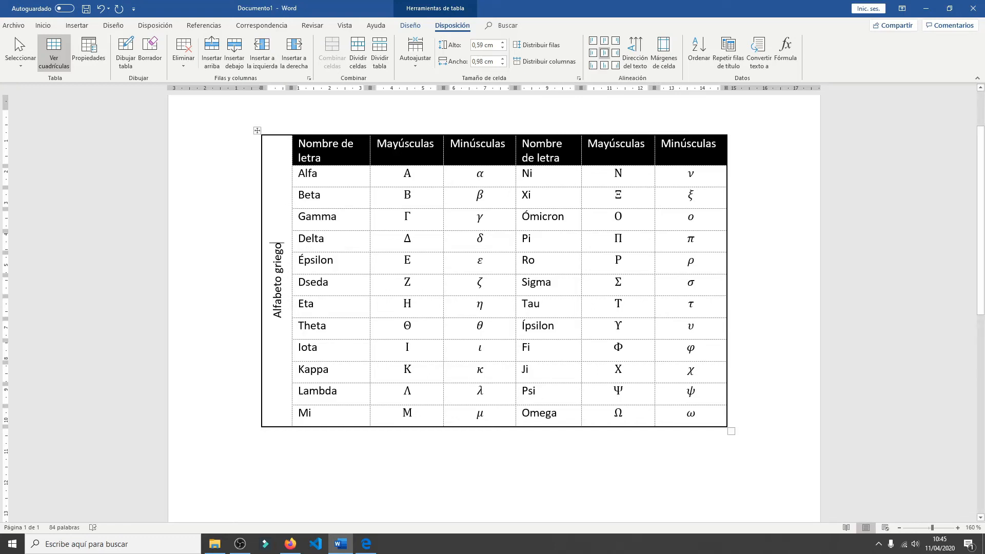
# - Distribute the six letter columns evenly and narrow the first Nombre de letra column to about 1,75 cm
pyautogui.moveTo(306, 180); pyautogui.dragTo(677, 406)
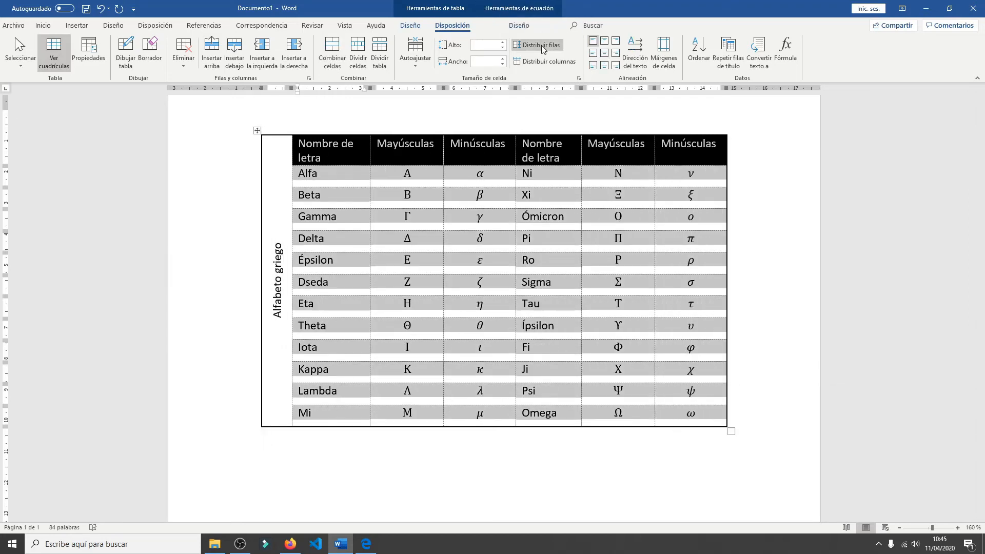
pyautogui.click(545, 62)
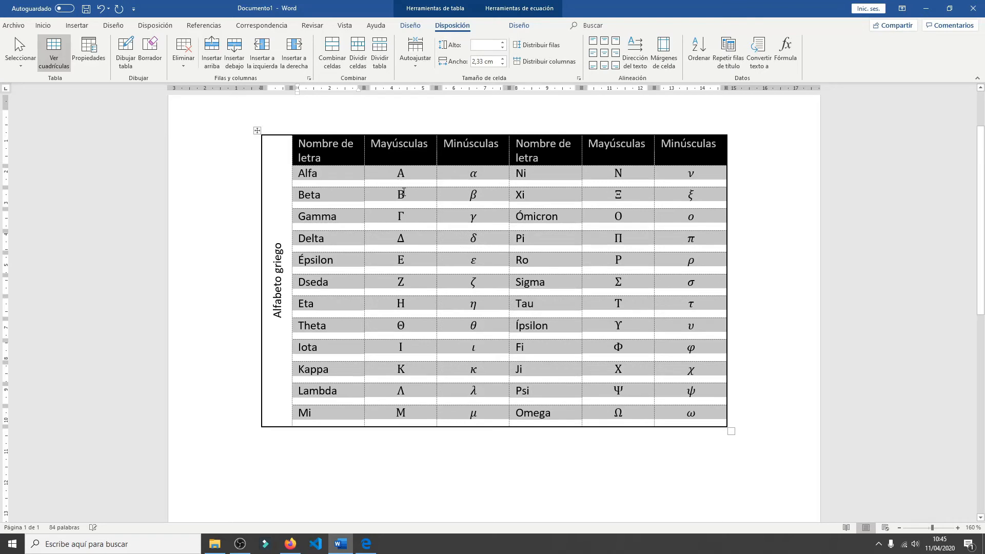
pyautogui.click(404, 191)
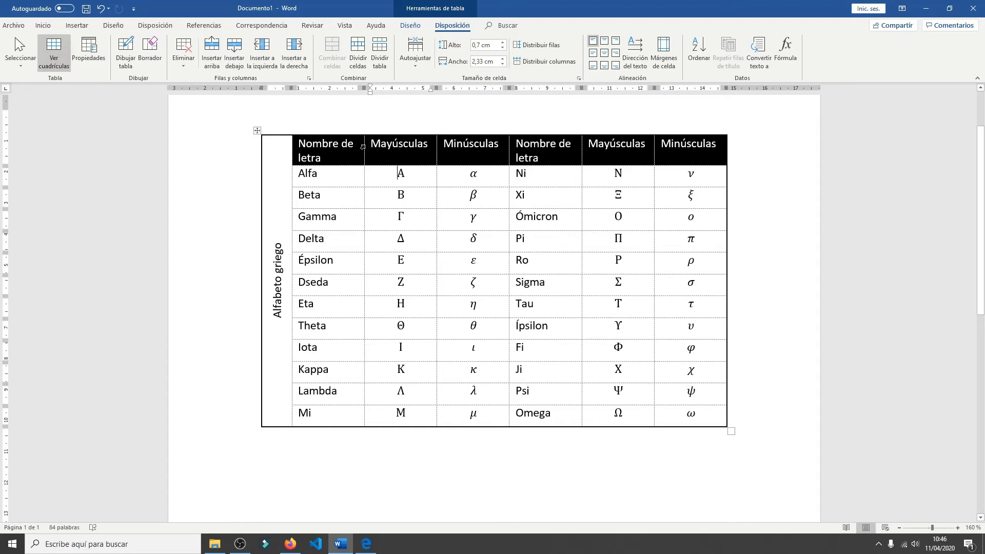
pyautogui.moveTo(364, 147); pyautogui.dragTo(347, 172)
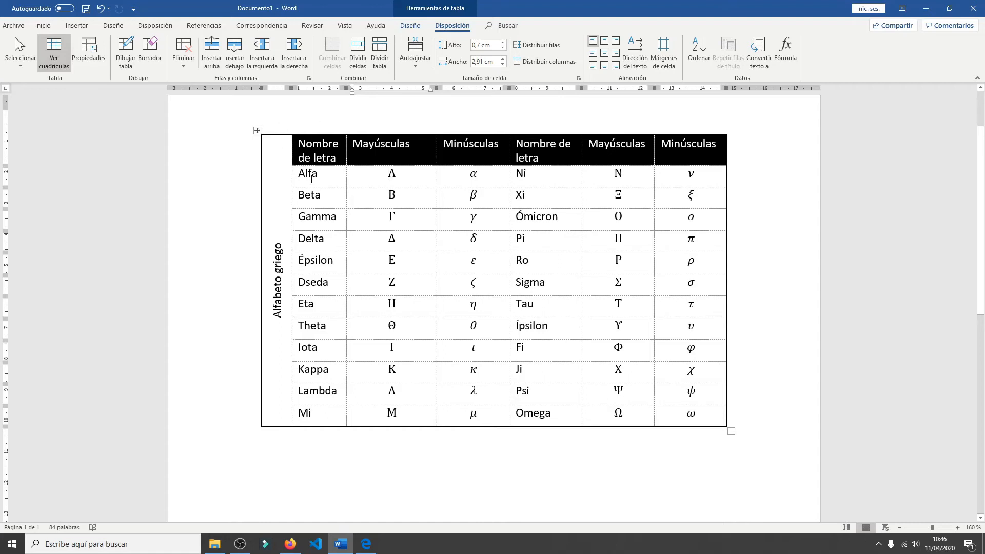
# - Examine the default cell margin options for the Nombre de letra and Beta cells, closing them without changes
pyautogui.click(312, 144)
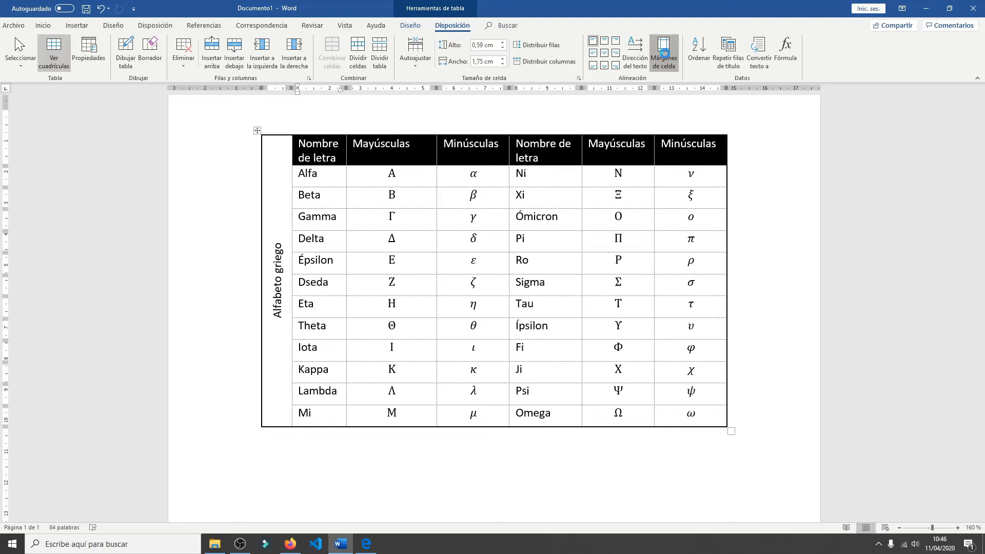
pyautogui.click(663, 53)
pyautogui.moveTo(468, 210); pyautogui.dragTo(457, 147)
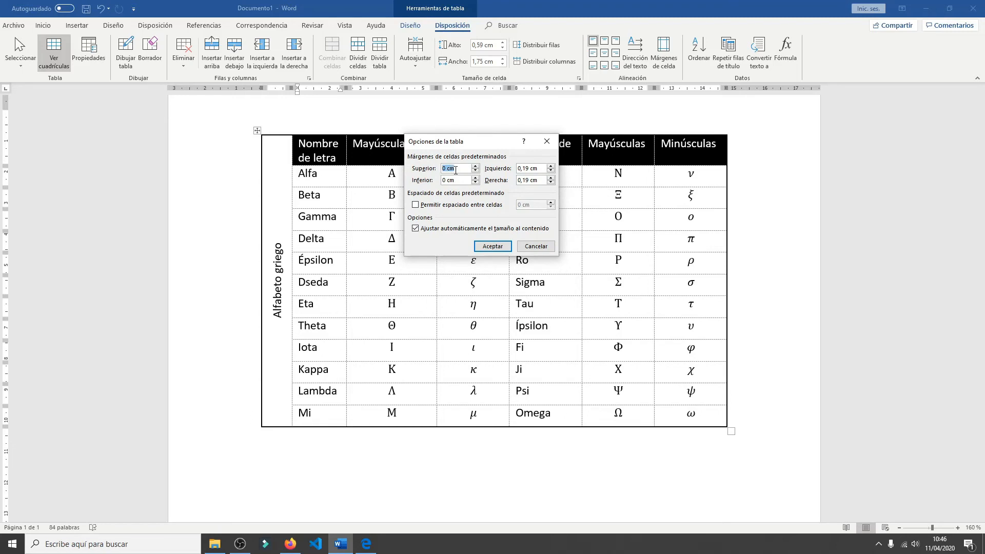
pyautogui.click(299, 177)
pyautogui.click(532, 247)
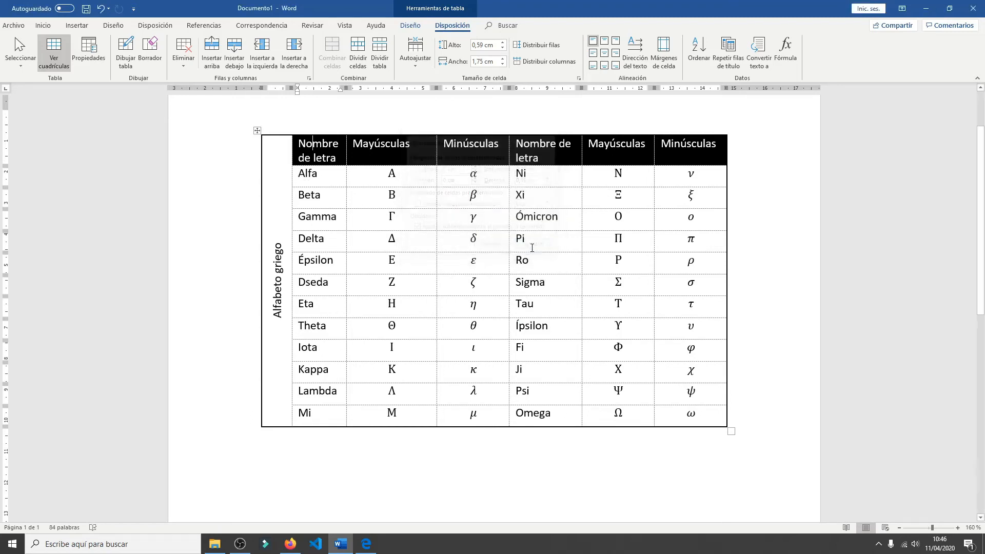
pyautogui.click(296, 174)
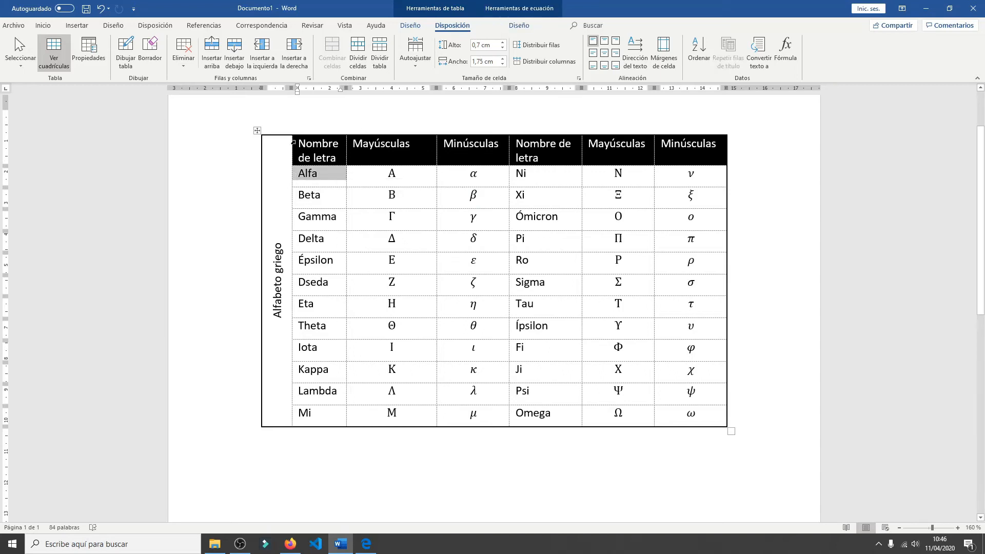
pyautogui.click(294, 197)
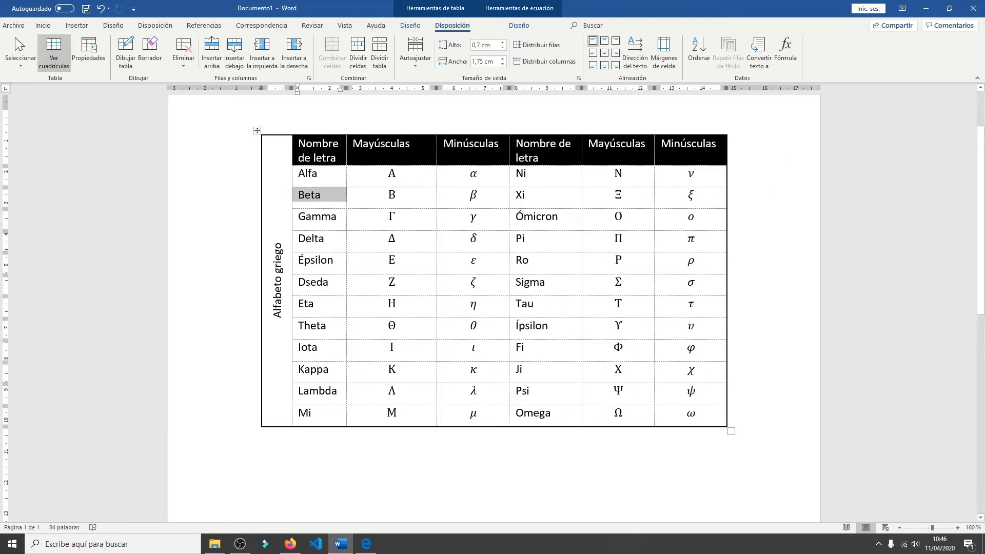
pyautogui.click(671, 66)
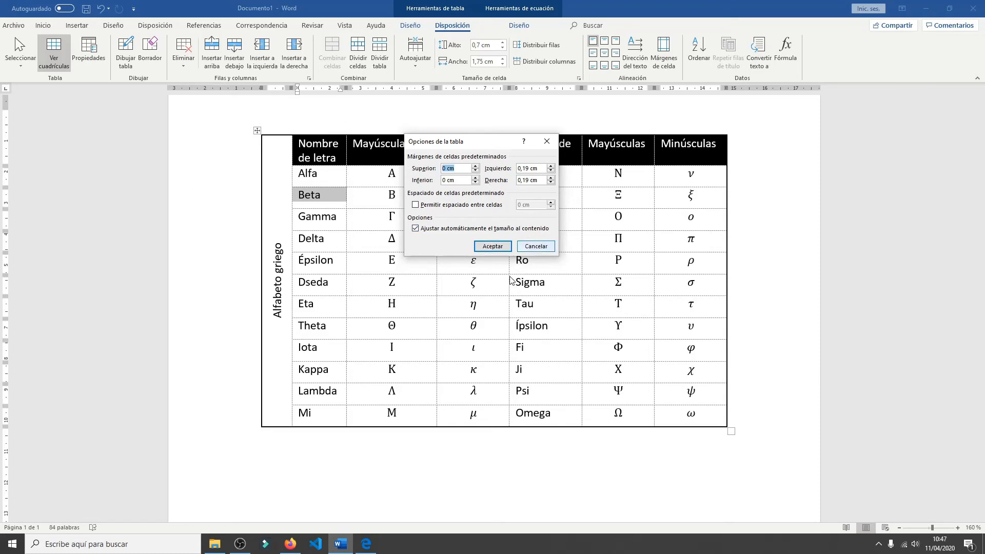
pyautogui.click(547, 249)
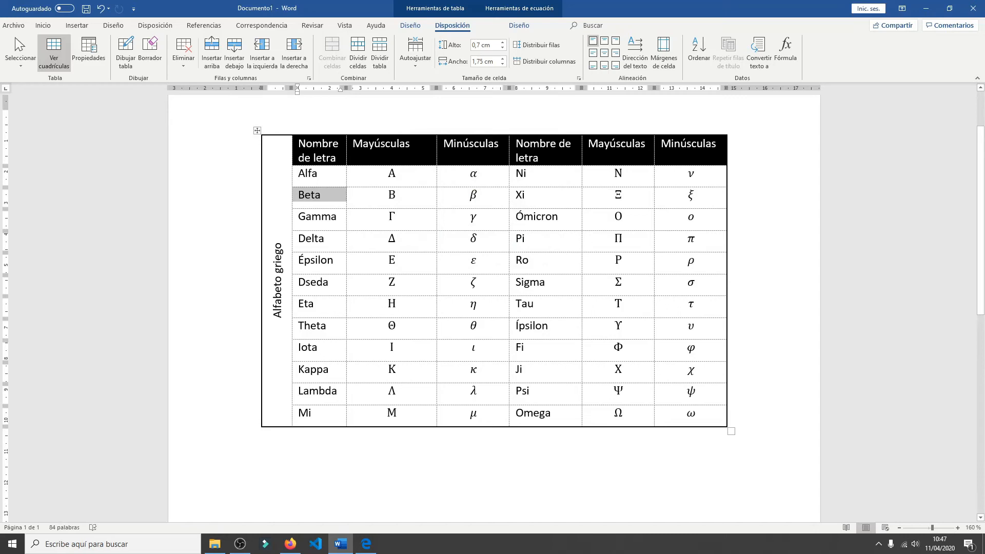
# - Set the table's default left and right cell margins to 0 cm and narrow the first Nombre de letra column to about 1,3 cm
pyautogui.click(312, 144)
pyautogui.moveTo(313, 144); pyautogui.dragTo(320, 415)
pyautogui.click(663, 51)
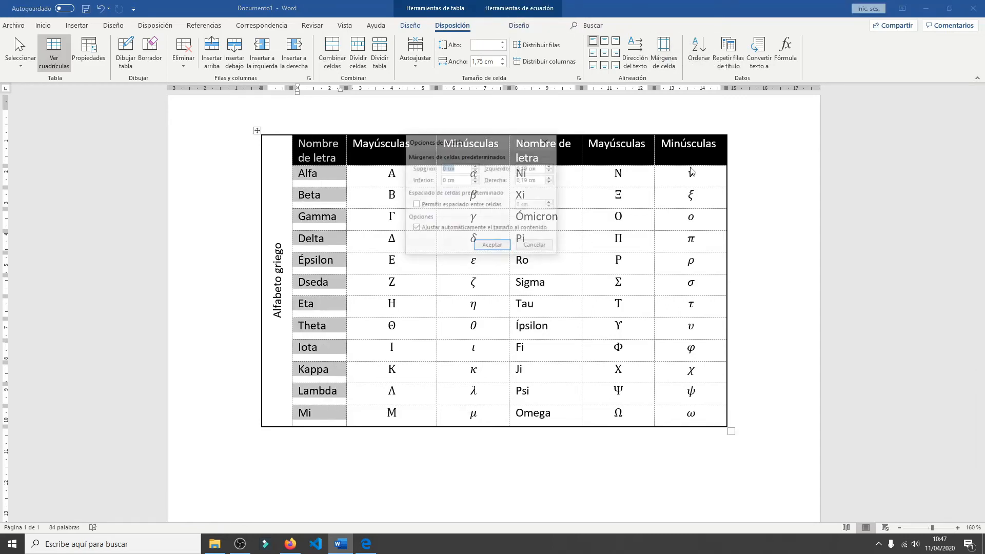
pyautogui.click(551, 172)
pyautogui.click(550, 171)
pyautogui.click(552, 183)
pyautogui.click(551, 183)
pyautogui.click(493, 246)
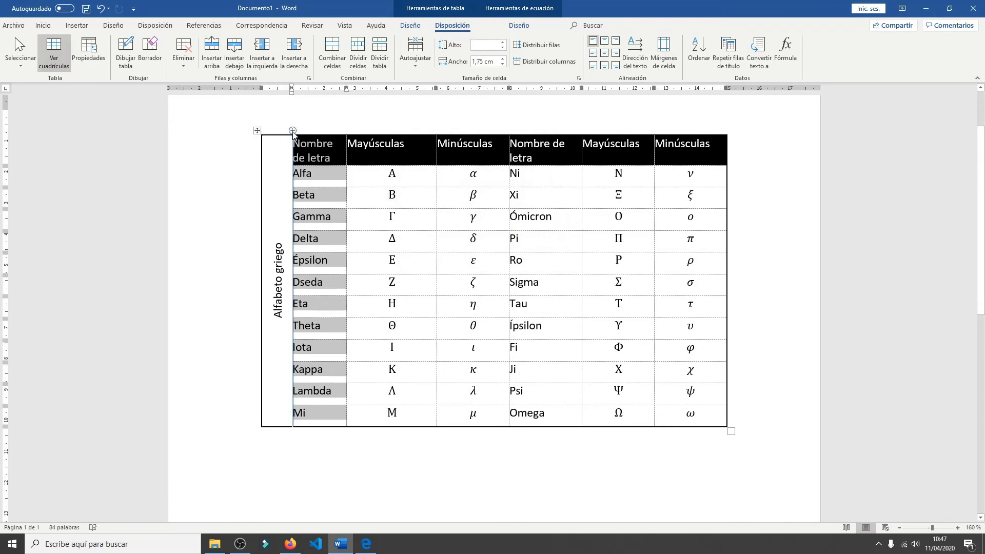
pyautogui.click(310, 172)
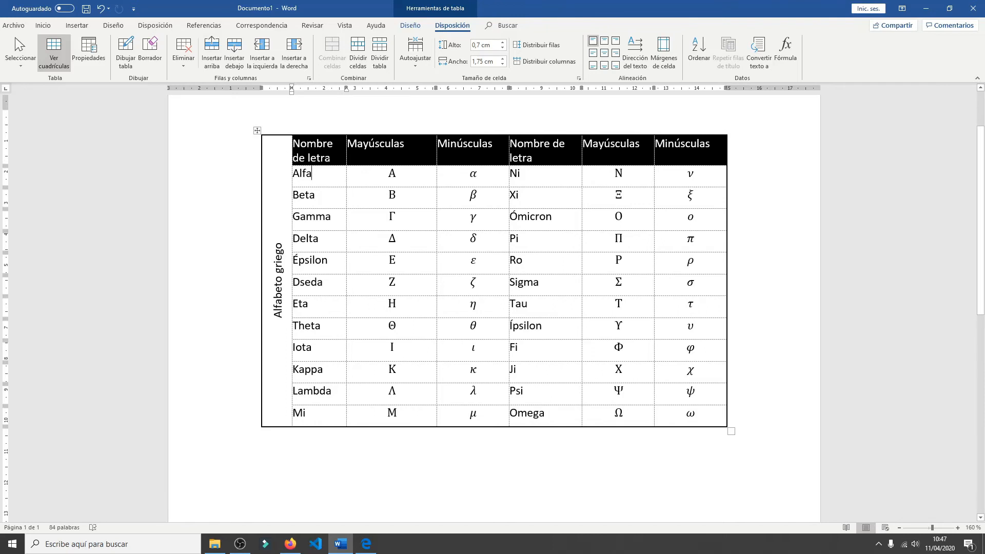
pyautogui.moveTo(347, 155); pyautogui.dragTo(332, 156)
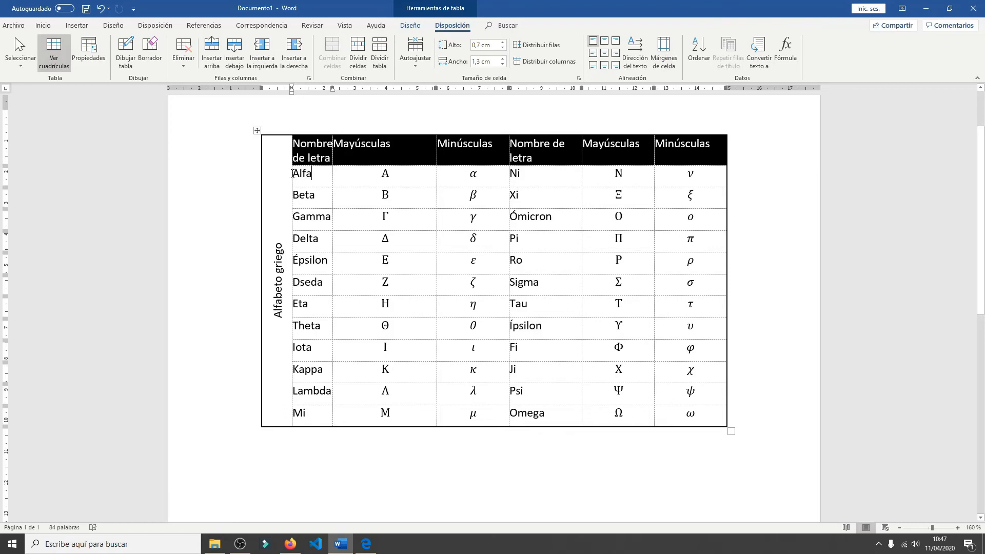
# - Increase the table's default top, bottom, left and right cell margins above 0 cm
pyautogui.click(307, 132)
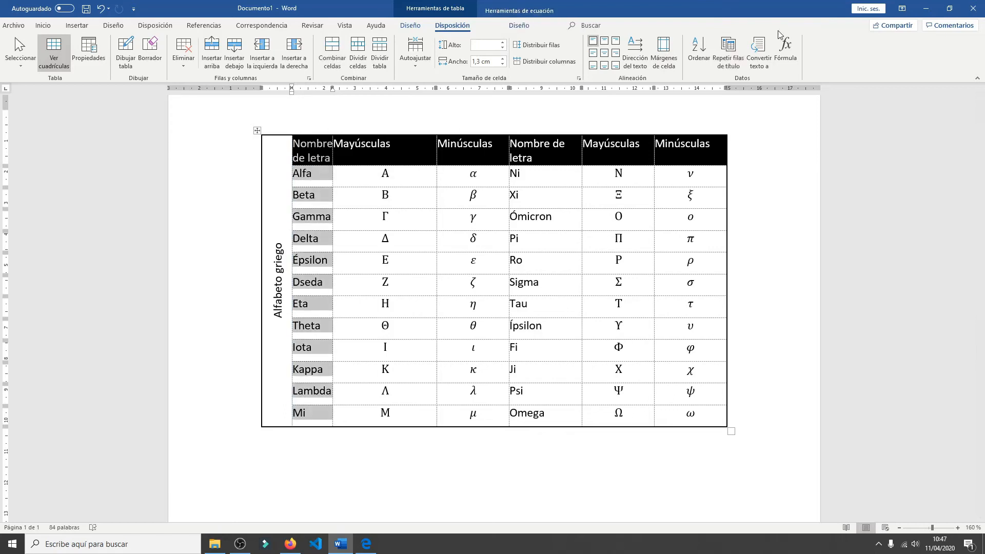
pyautogui.click(663, 50)
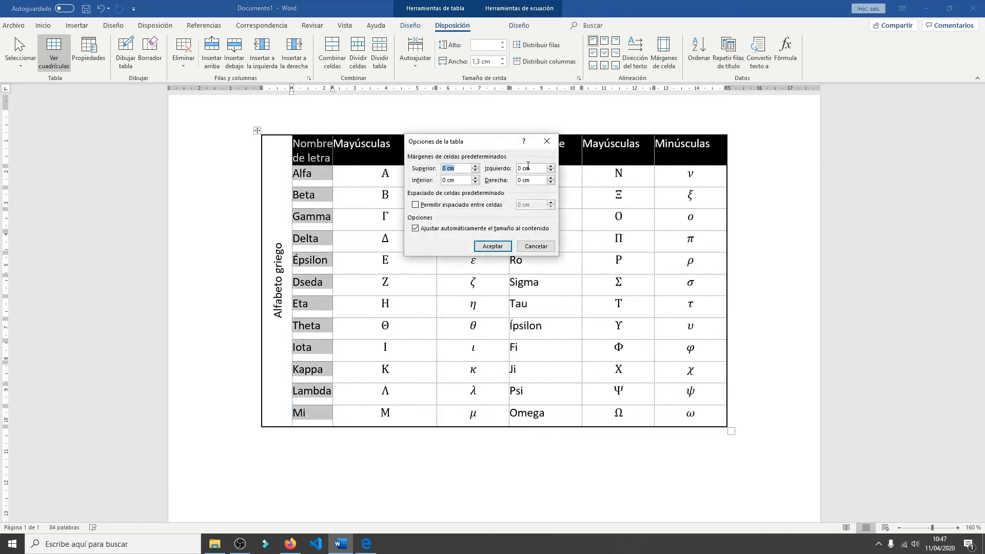
pyautogui.click(475, 166)
pyautogui.click(475, 166)
pyautogui.click(476, 177)
pyautogui.click(476, 178)
pyautogui.click(475, 178)
pyautogui.click(551, 170)
pyautogui.click(550, 167)
pyautogui.click(551, 167)
pyautogui.click(551, 178)
pyautogui.click(551, 178)
pyautogui.click(551, 178)
pyautogui.click(492, 246)
pyautogui.click(369, 206)
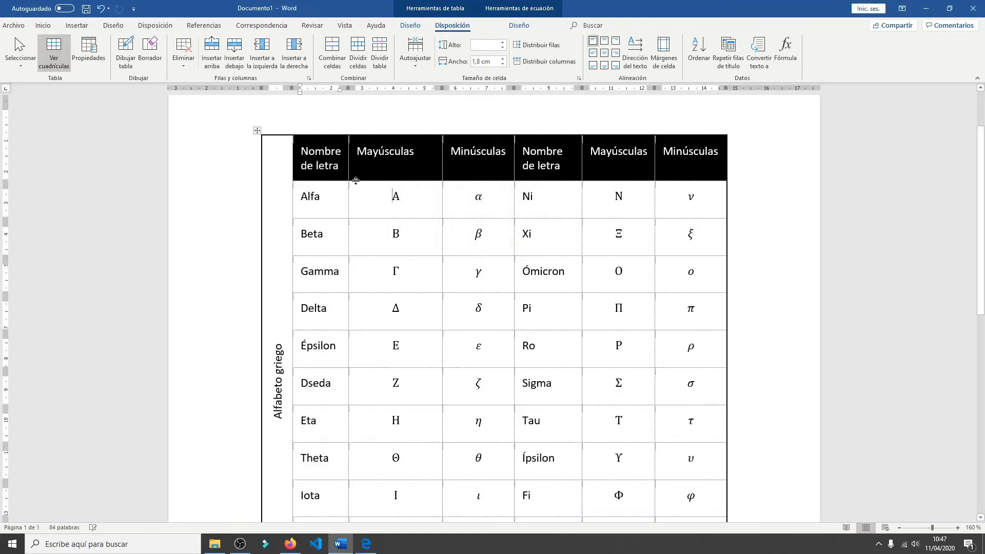
pyautogui.click(297, 197)
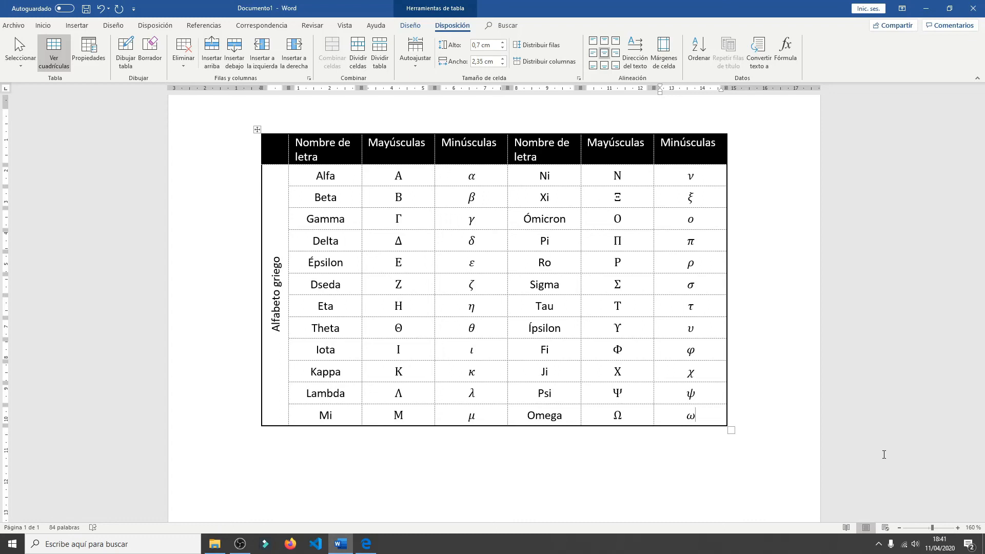
# - Apply a gold style from the Tablas con cuadrícula group to the Greek alphabet table
pyautogui.click(413, 26)
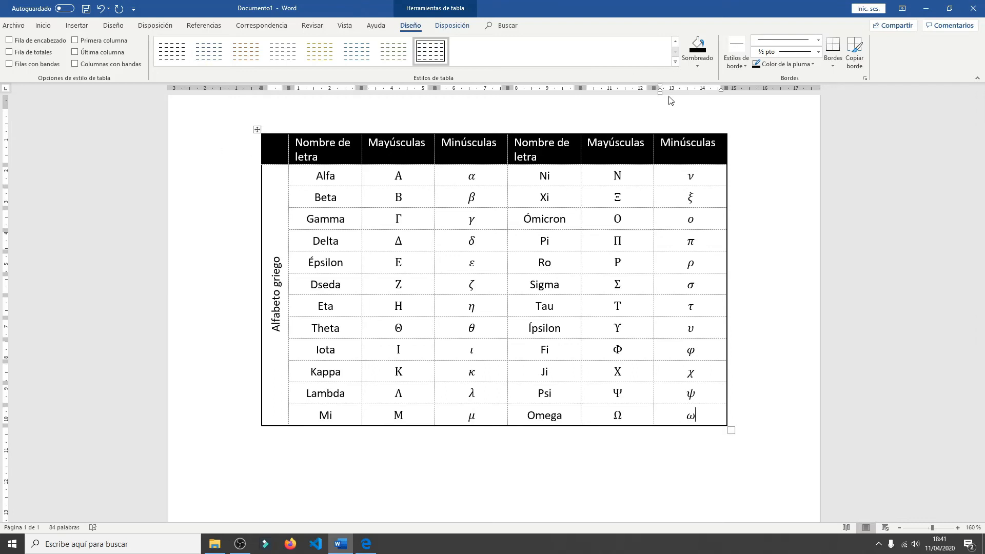
pyautogui.click(687, 62)
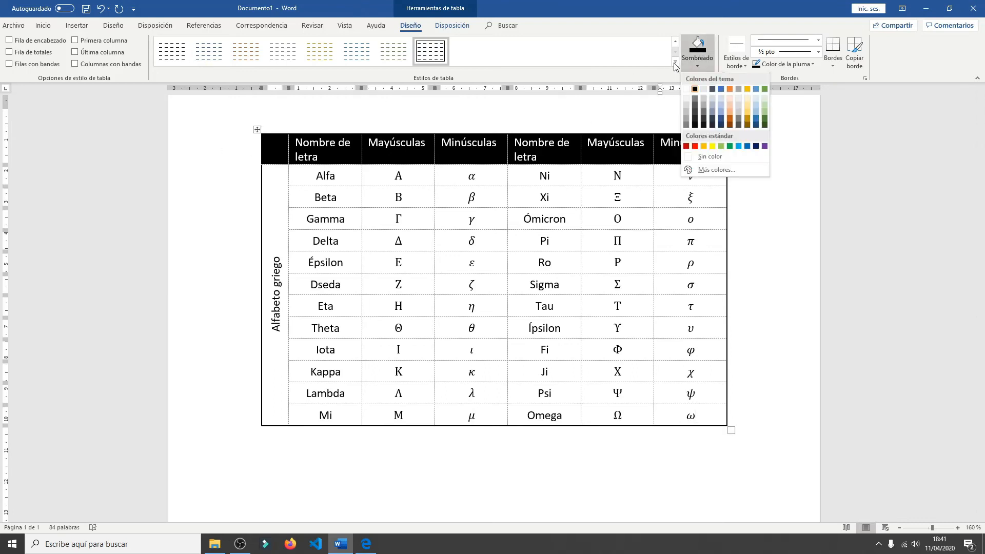
pyautogui.click(675, 61)
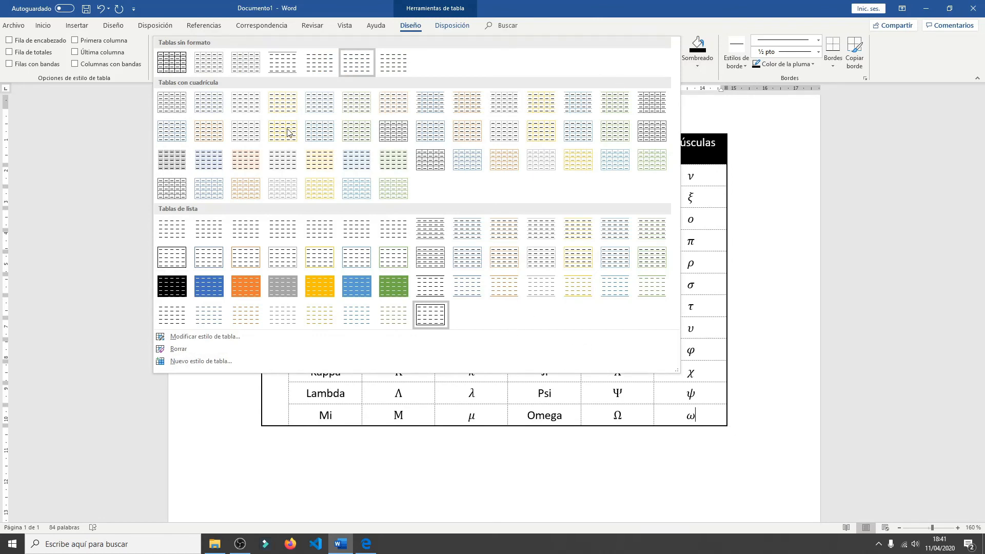
pyautogui.click(316, 165)
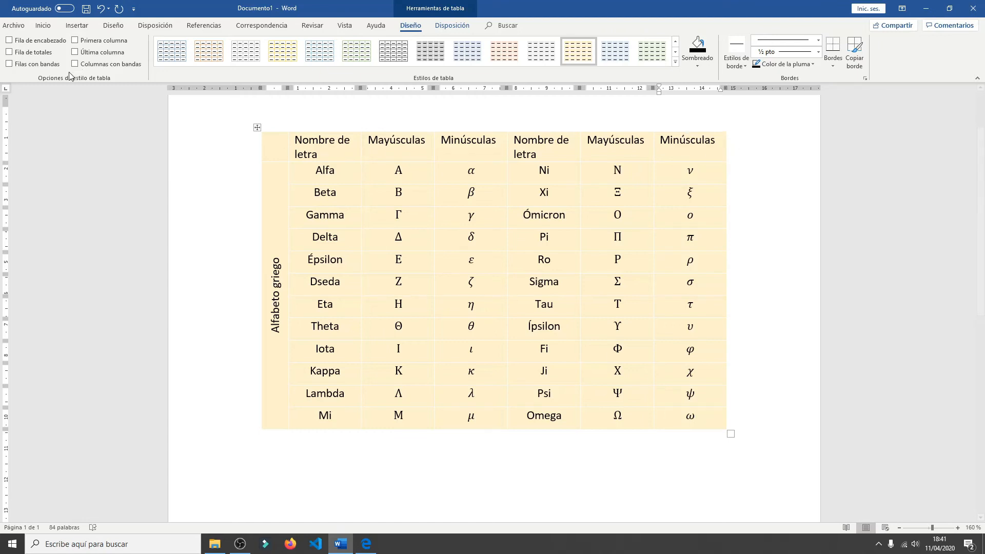
# - Turn on the Fila de encabezado, Primera columna and Filas con bandas style options for the table
pyautogui.click(10, 39)
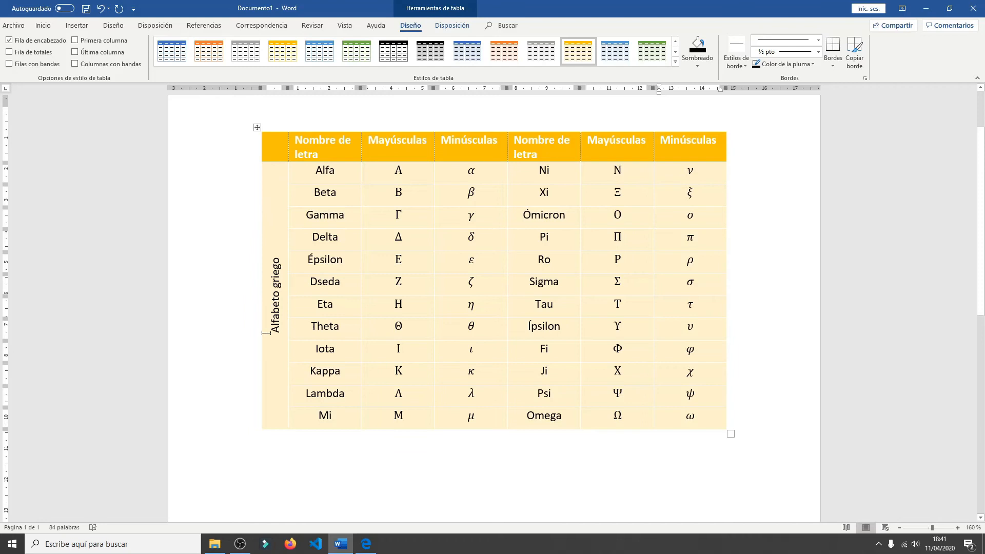
pyautogui.click(74, 41)
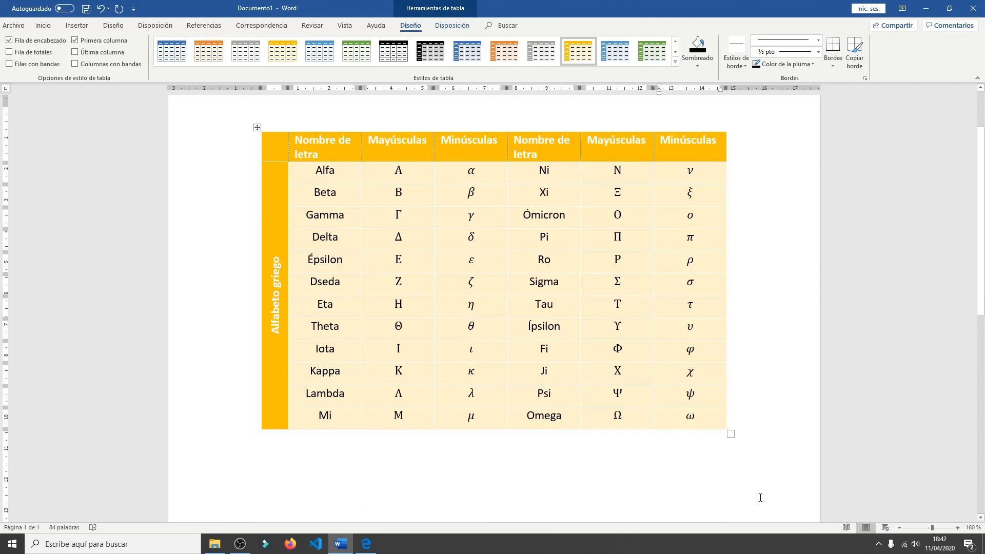
pyautogui.click(8, 64)
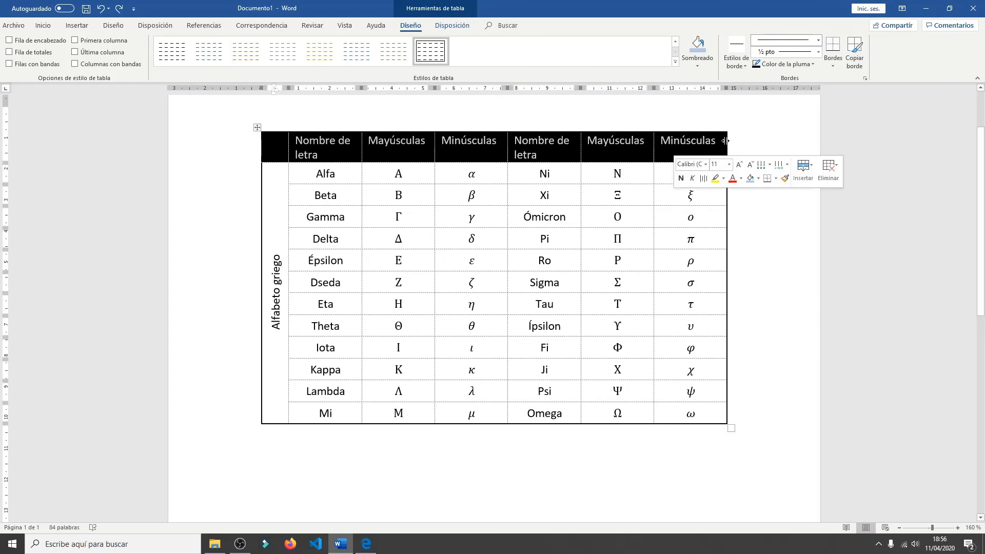
# - Shade the entire header row of the Greek alphabet table light gold
pyautogui.click(266, 148)
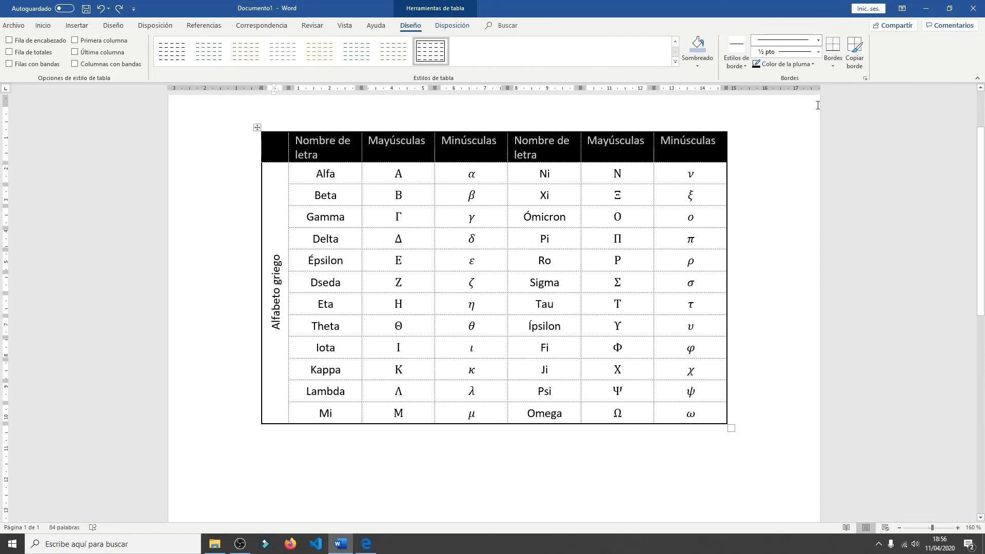
pyautogui.click(699, 66)
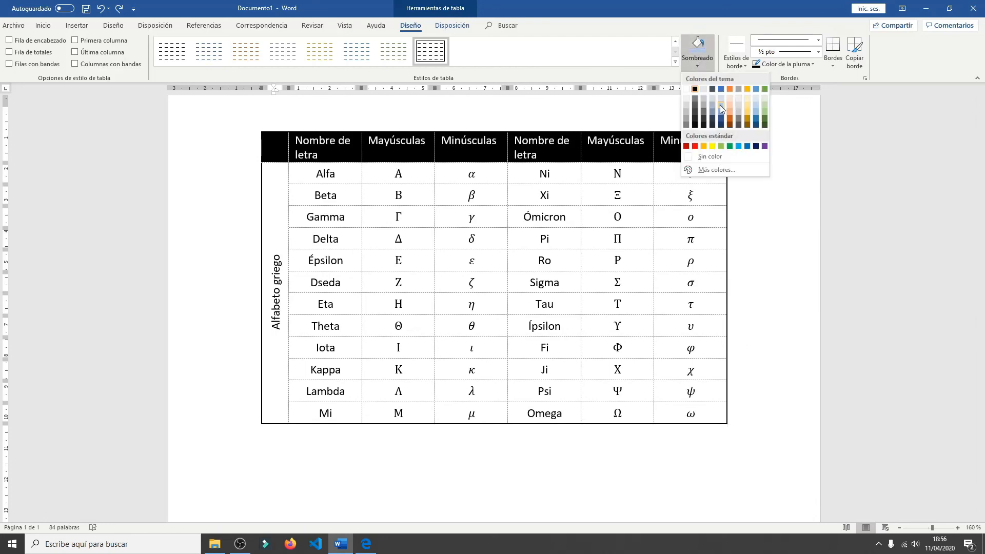
pyautogui.click(747, 106)
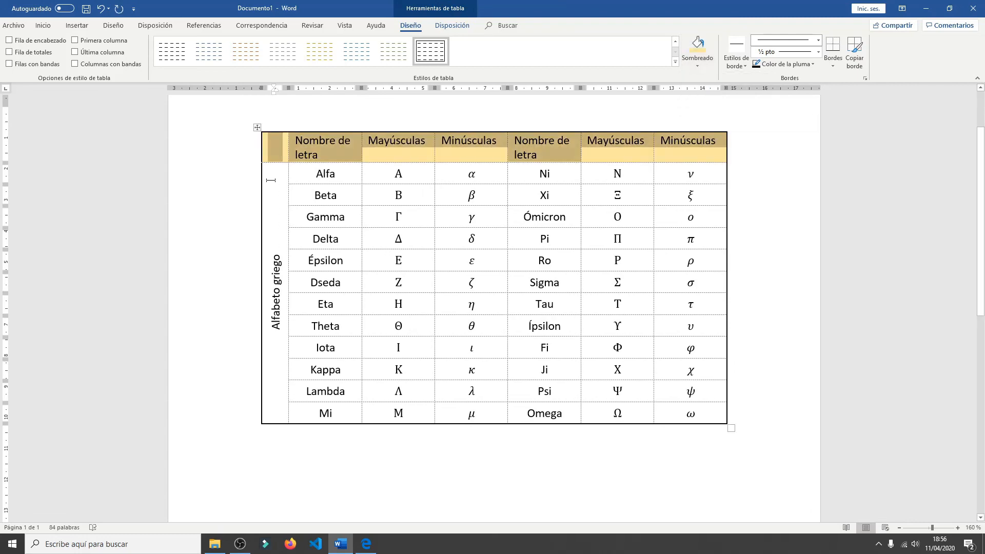
pyautogui.click(331, 174)
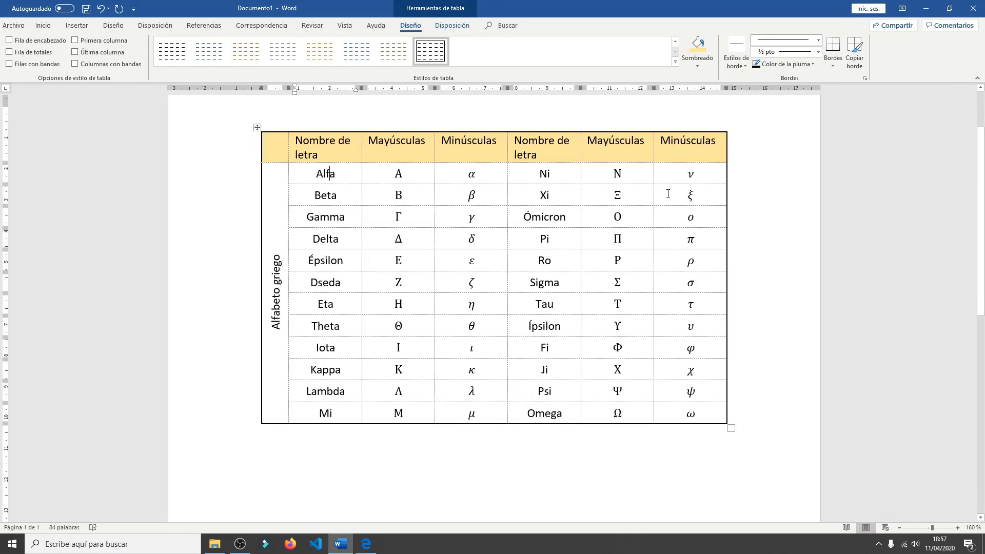
# - Examine the available border line styles, line weights, pen colors and theme border styles
pyautogui.click(818, 41)
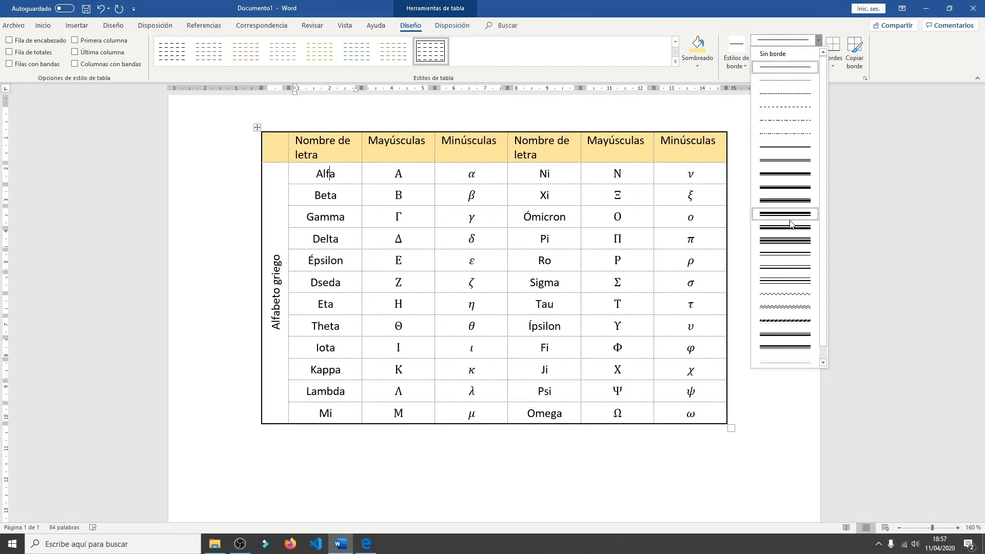
pyautogui.click(818, 41)
pyautogui.click(819, 52)
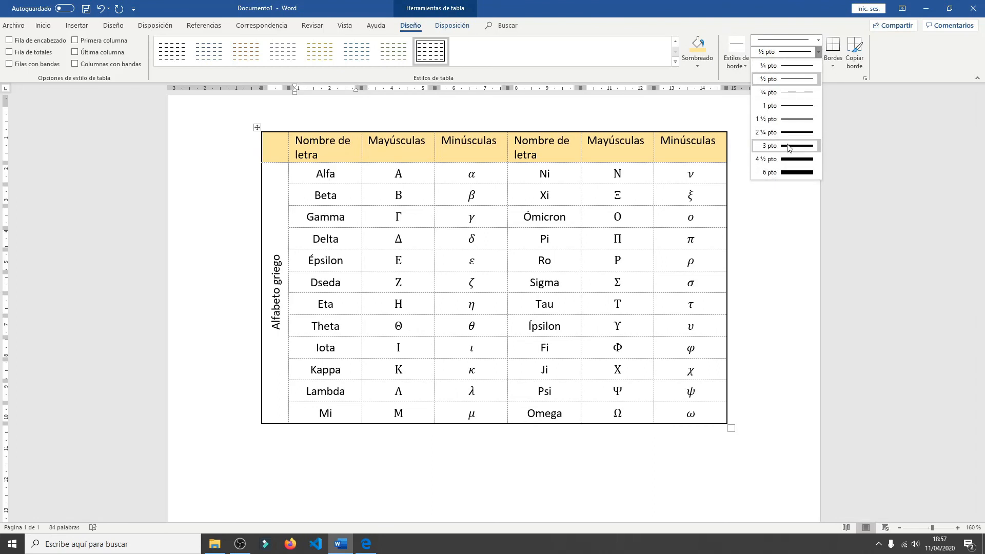
pyautogui.click(817, 54)
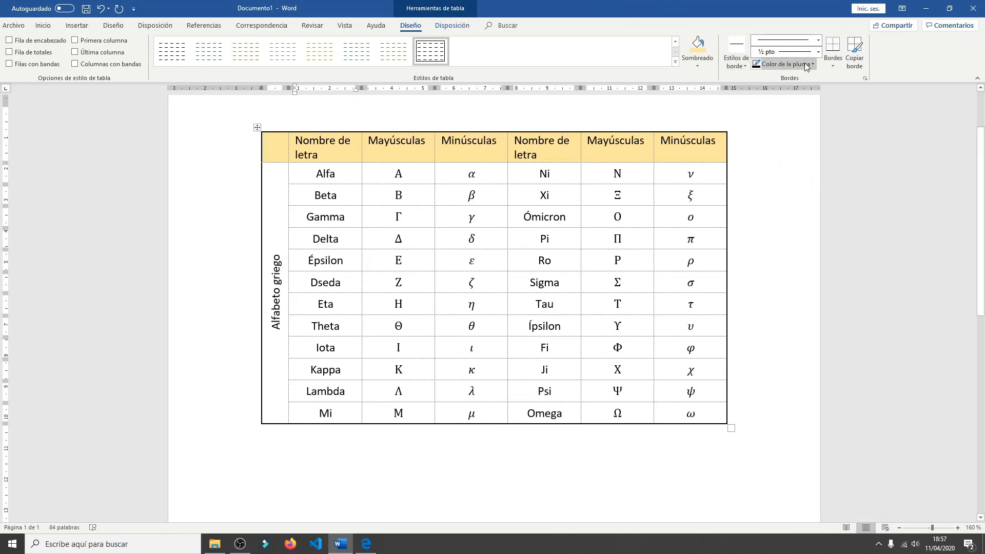
pyautogui.click(815, 62)
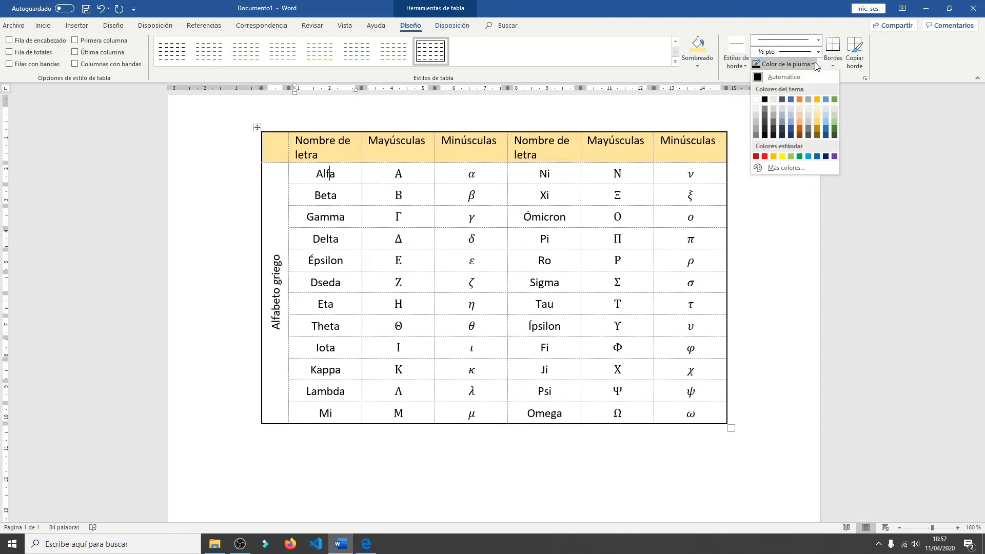
pyautogui.click(815, 62)
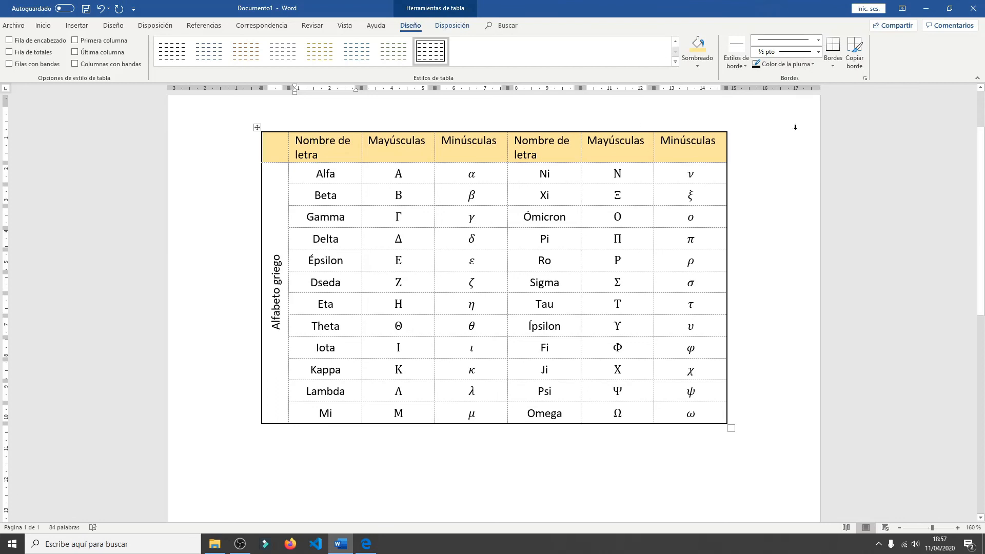
pyautogui.click(745, 67)
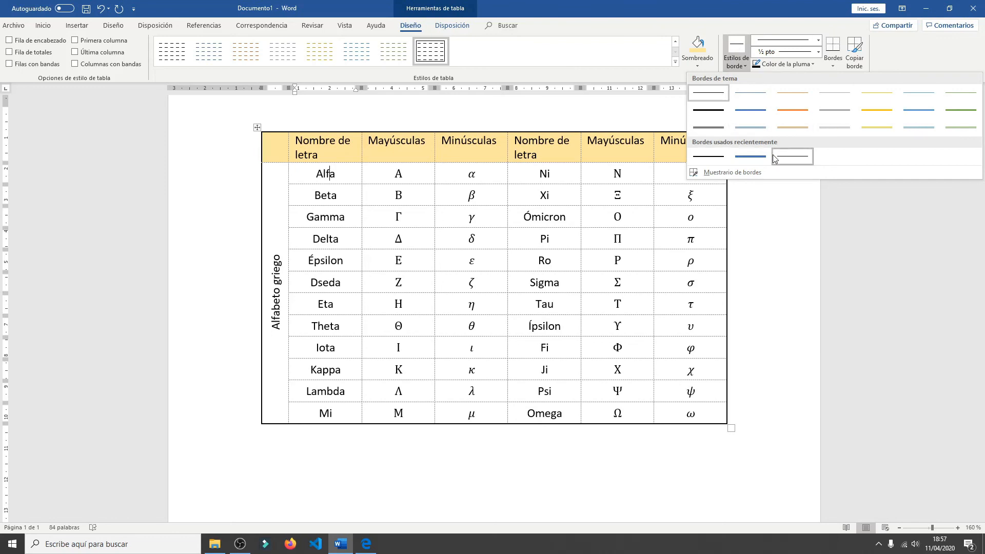
# - Set the border painter to a single solid line, 3 pto thick, in dark gold
pyautogui.click(818, 41)
pyautogui.click(795, 69)
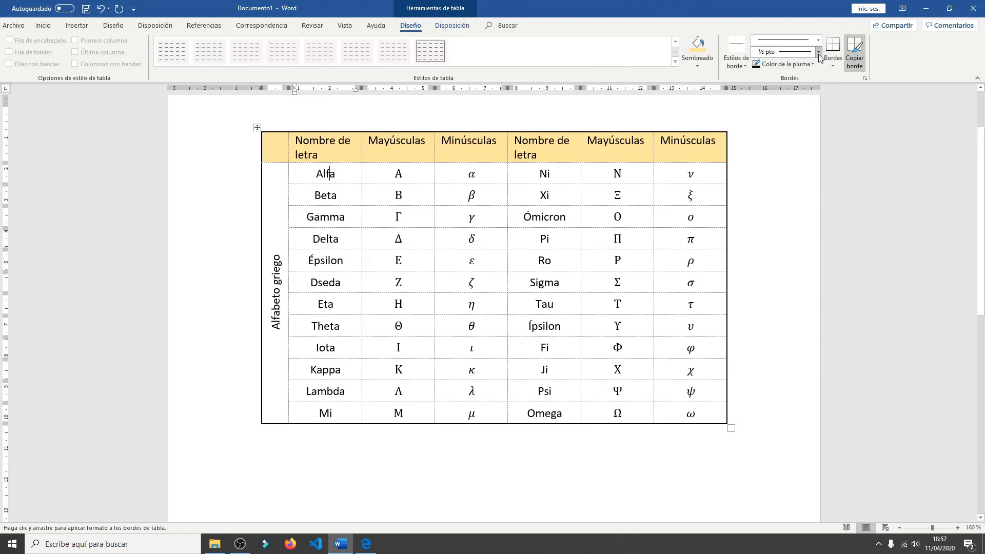
pyautogui.click(819, 41)
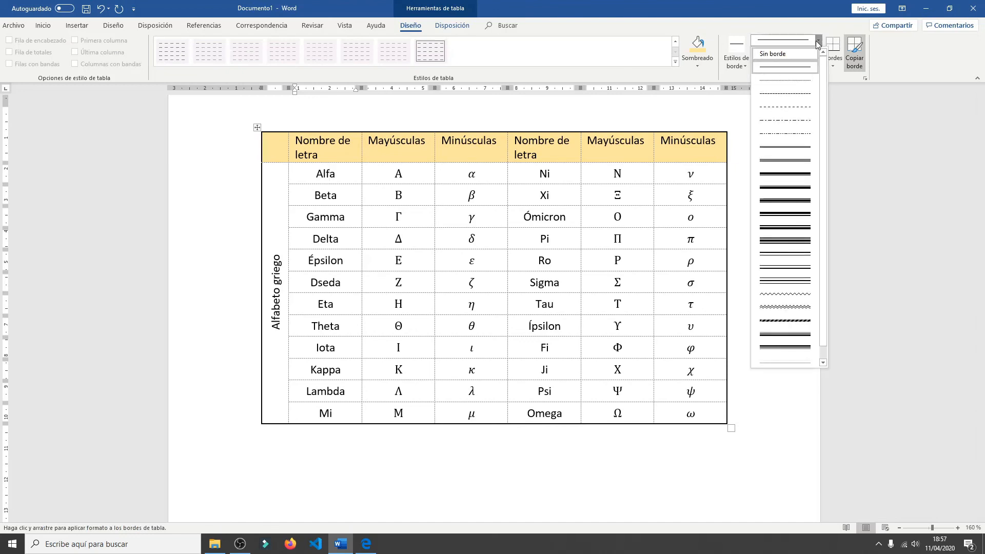
pyautogui.click(818, 42)
pyautogui.click(818, 52)
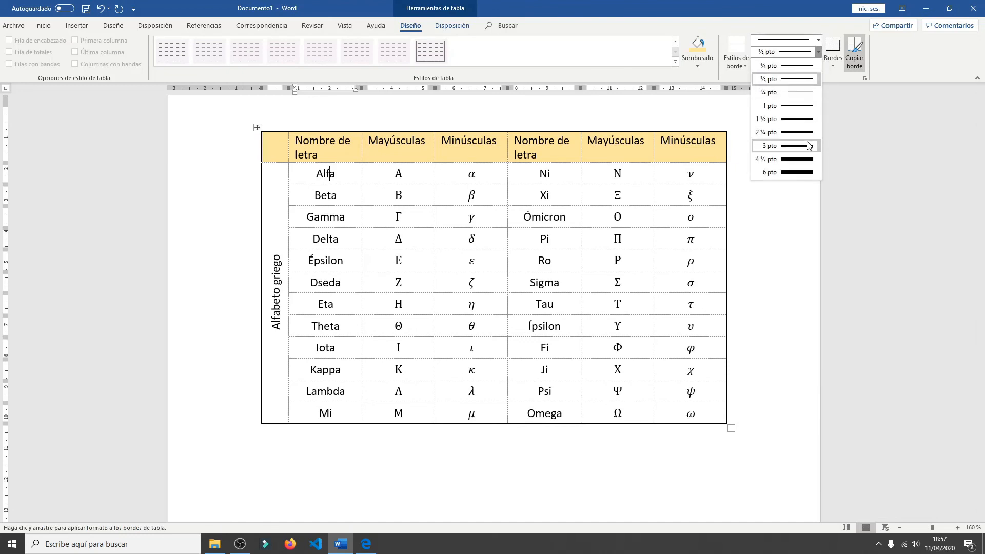
pyautogui.click(808, 145)
pyautogui.click(818, 52)
pyautogui.click(818, 52)
pyautogui.click(812, 62)
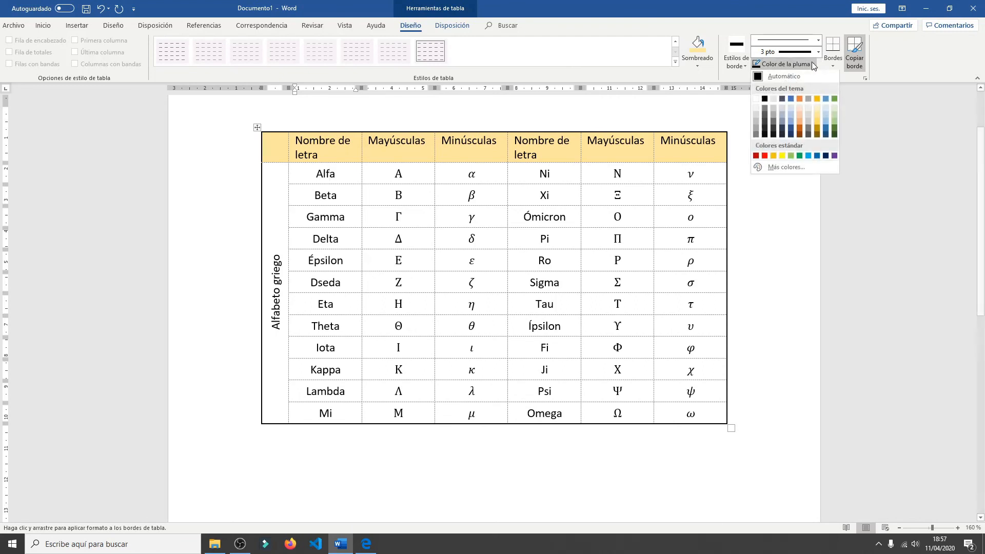
pyautogui.click(816, 128)
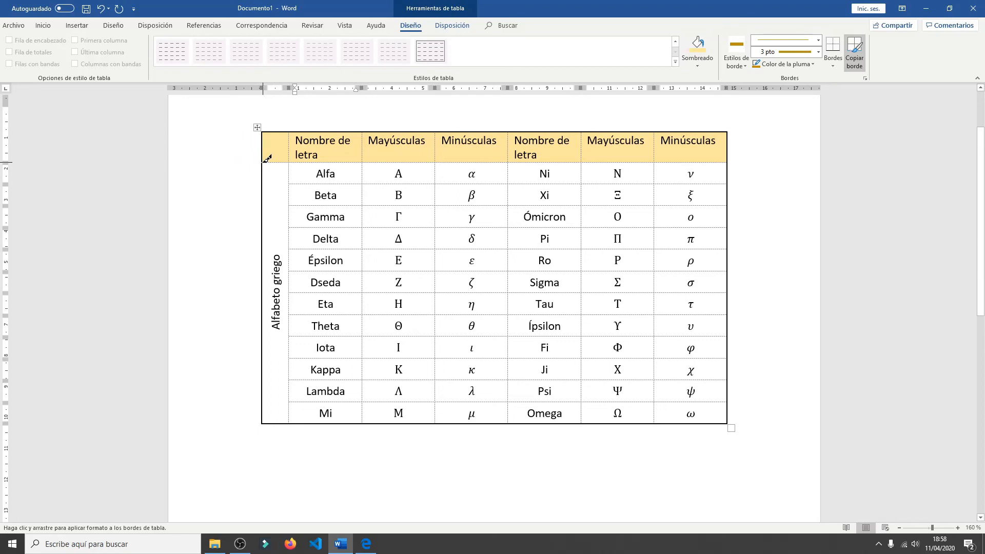
# - Paint the 3 pto dark gold border along the bottom, left, top and right edges of the header row
pyautogui.moveTo(265, 160); pyautogui.dragTo(713, 158)
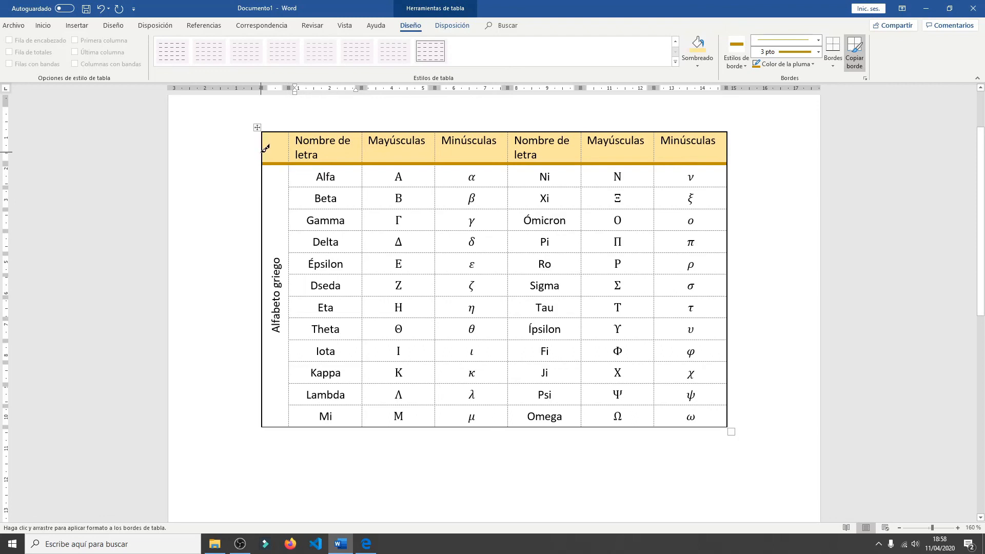
pyautogui.moveTo(264, 157); pyautogui.dragTo(280, 130)
pyautogui.moveTo(249, 137)
pyautogui.mouseDown()
pyautogui.moveTo(267, 126)
pyautogui.moveTo(431, 121)
pyautogui.moveTo(729, 135)
pyautogui.mouseUp()
pyautogui.click(730, 148)
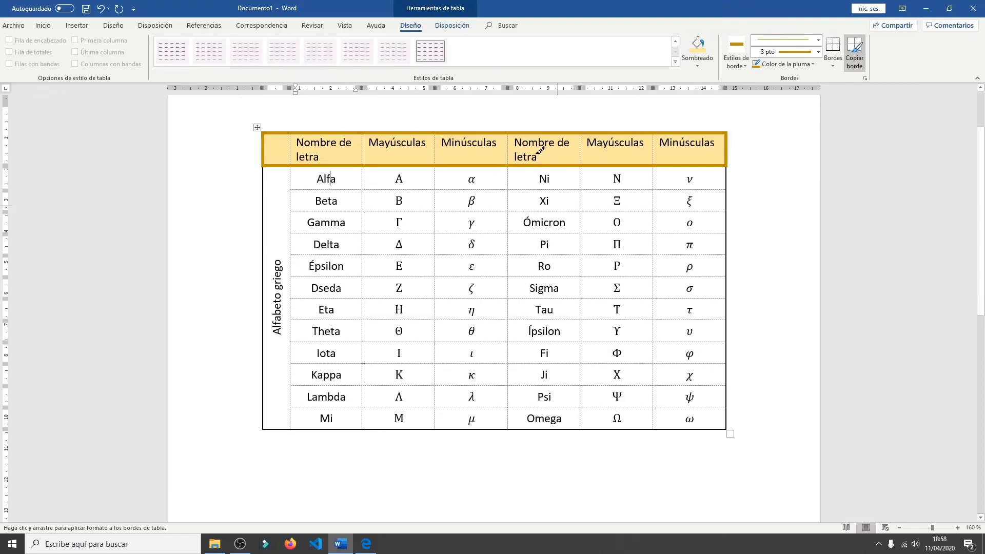
# - Paint the same dark gold border on the left, bottom and right outer edges below the header row
pyautogui.click(263, 208)
pyautogui.moveTo(282, 424)
pyautogui.mouseDown()
pyautogui.moveTo(350, 416)
pyautogui.moveTo(678, 435)
pyautogui.moveTo(725, 427)
pyautogui.moveTo(731, 164)
pyautogui.mouseUp()
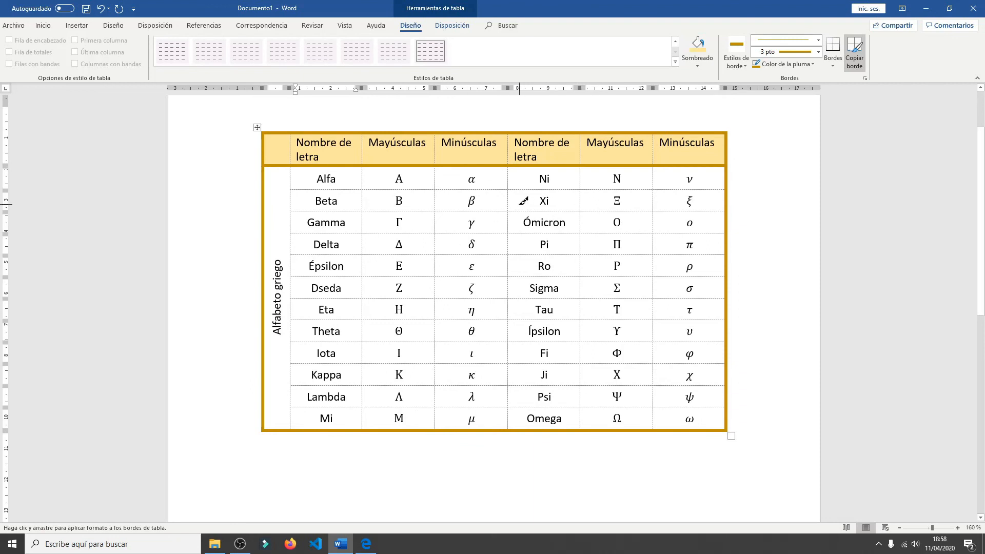
pyautogui.press('Escape')
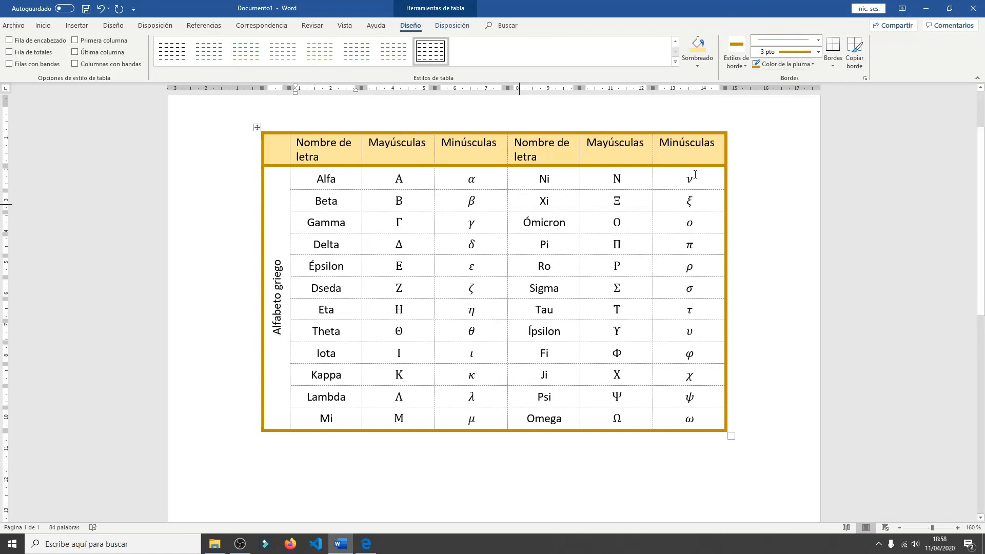
# - Paint the dark gold border on the vertical line between the Alfabeto griego cell and the first letter-name column
pyautogui.click(857, 63)
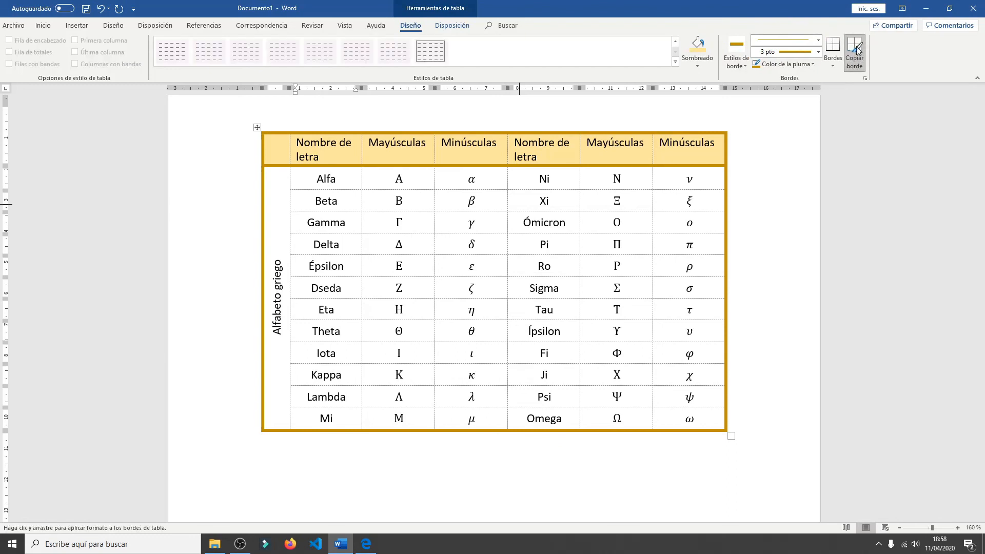
pyautogui.click(289, 172)
pyautogui.click(286, 338)
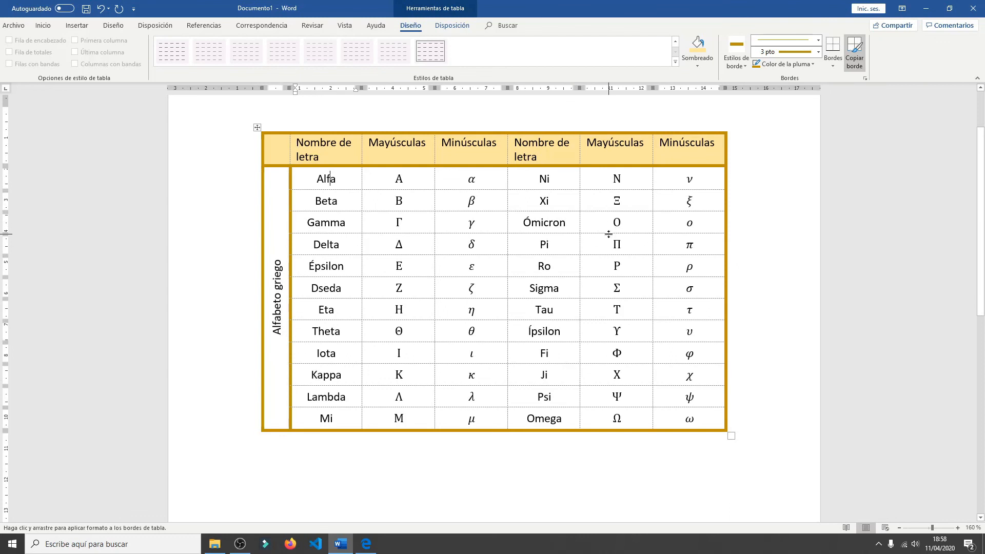
pyautogui.press('Escape')
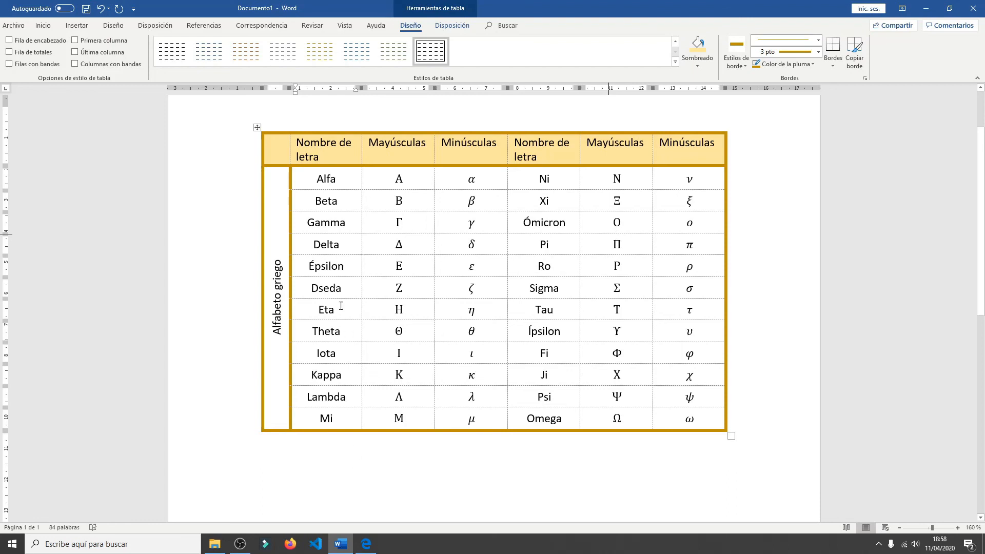
# - Choose the thin blue ½ pto theme border style, and turn off the border painter
pyautogui.click(744, 64)
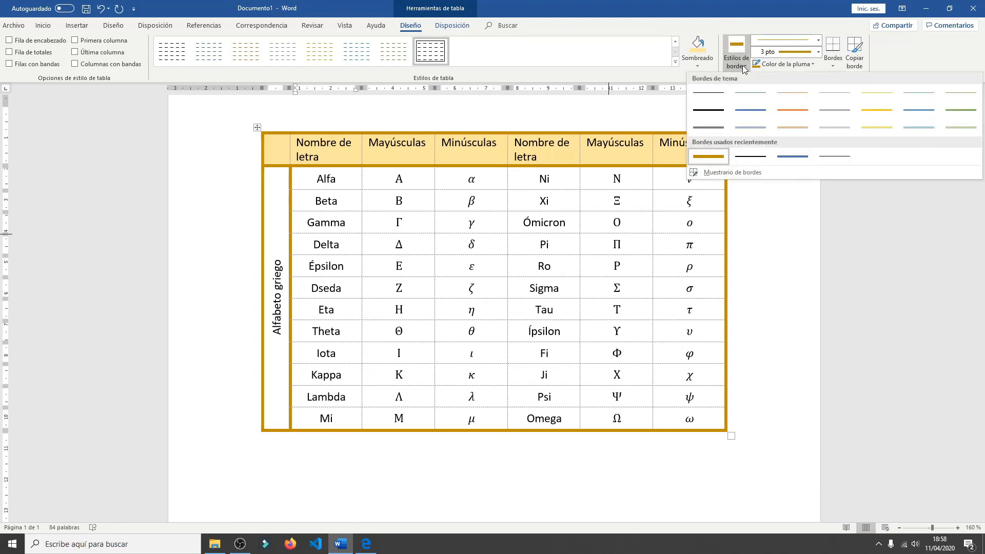
pyautogui.click(762, 98)
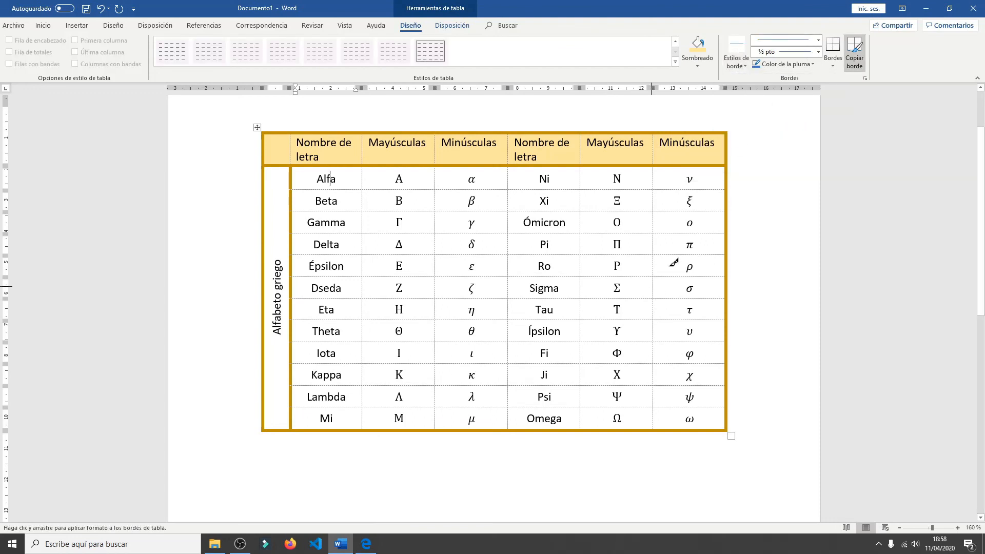
pyautogui.click(854, 51)
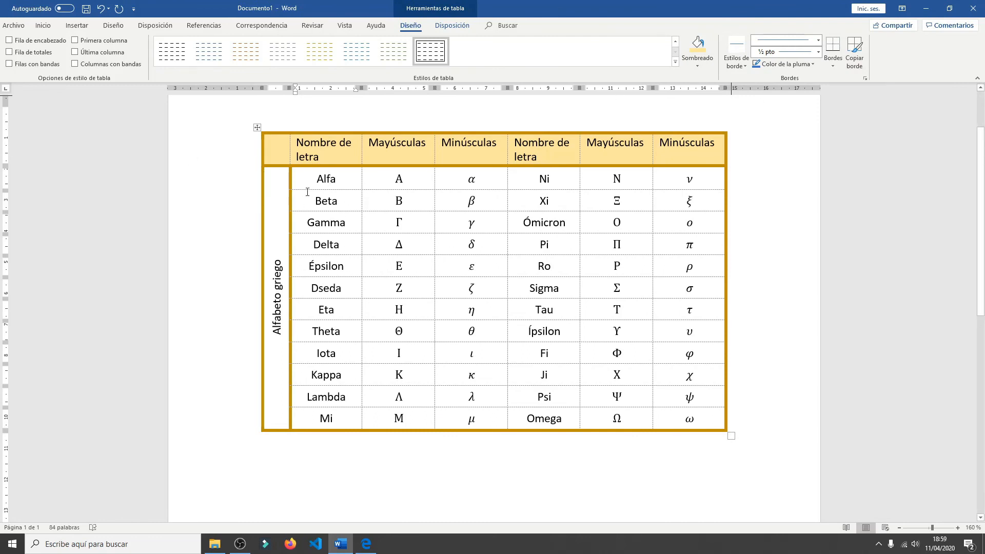
# - Select all letter cells below the header row and review the border options available for them
pyautogui.moveTo(299, 178); pyautogui.dragTo(687, 420)
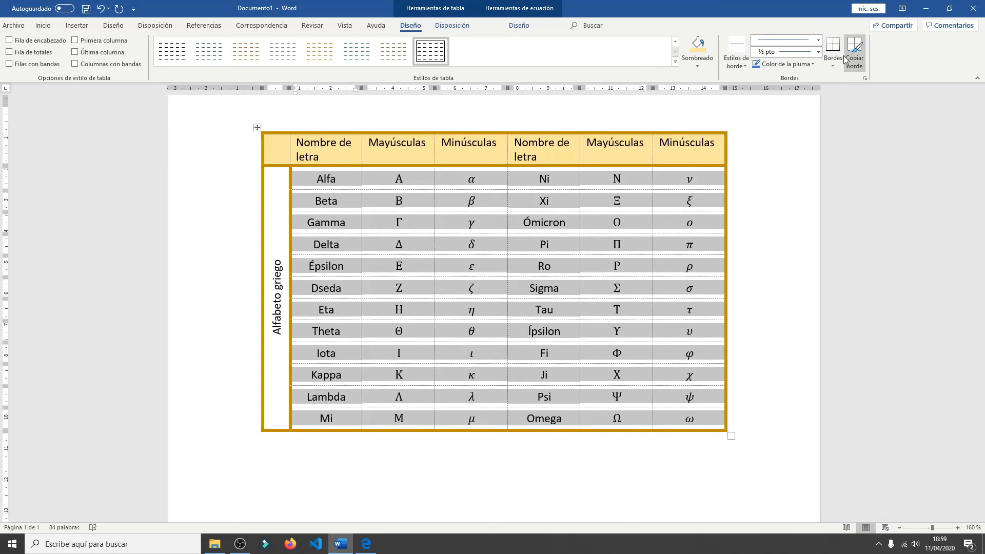
pyautogui.click(834, 67)
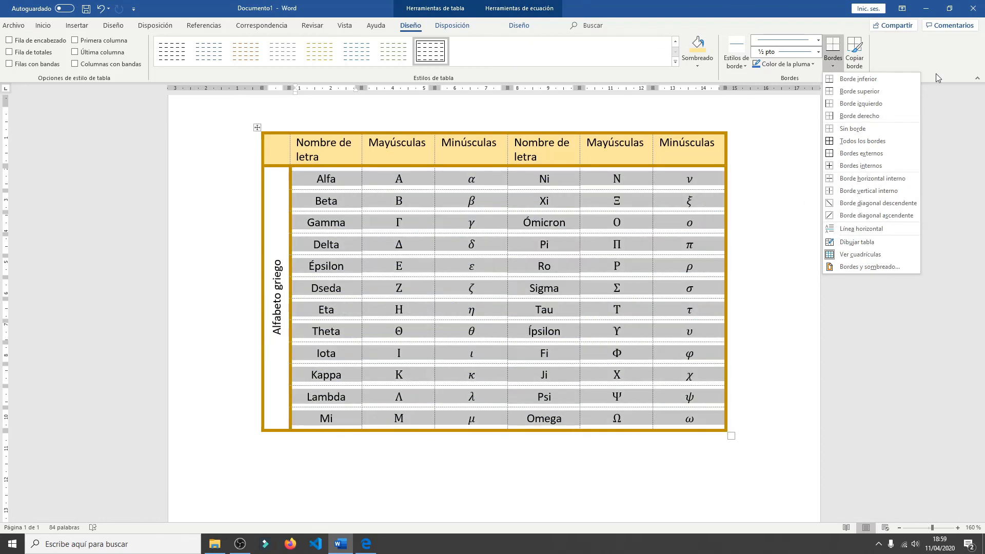
pyautogui.click(935, 235)
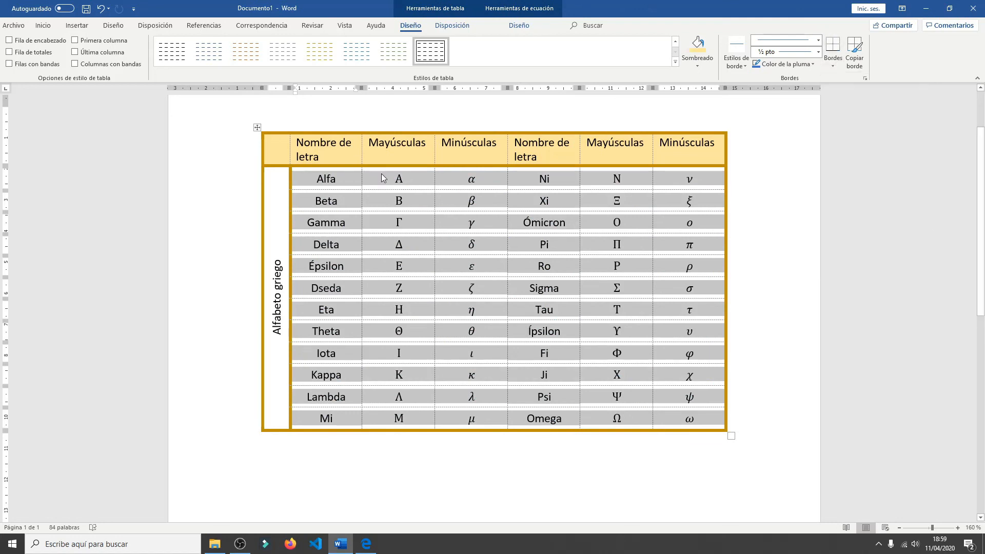
pyautogui.click(424, 177)
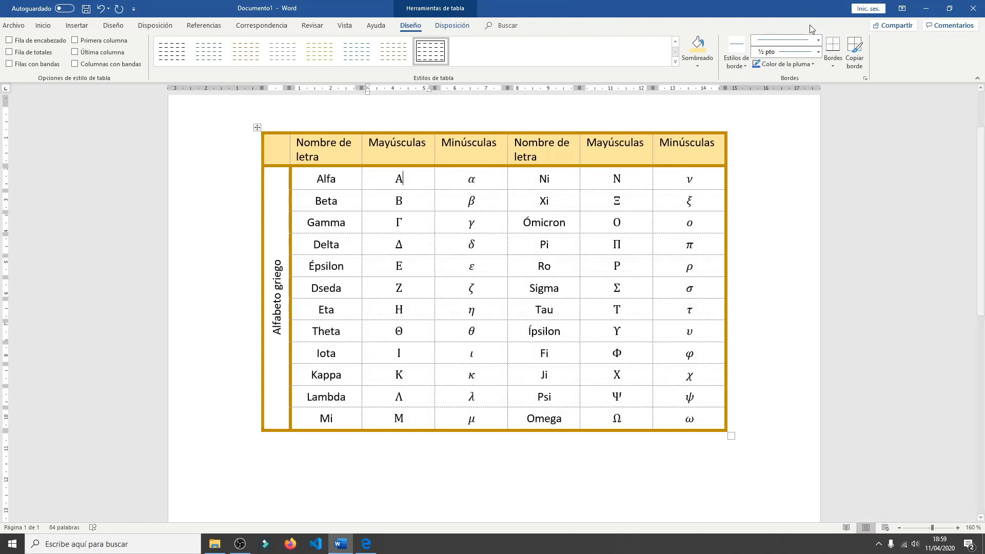
# - Remove the header row's bottom border from the first Nombre de letra column to the last Minúsculas column, using the Sin borde line style
pyautogui.click(817, 41)
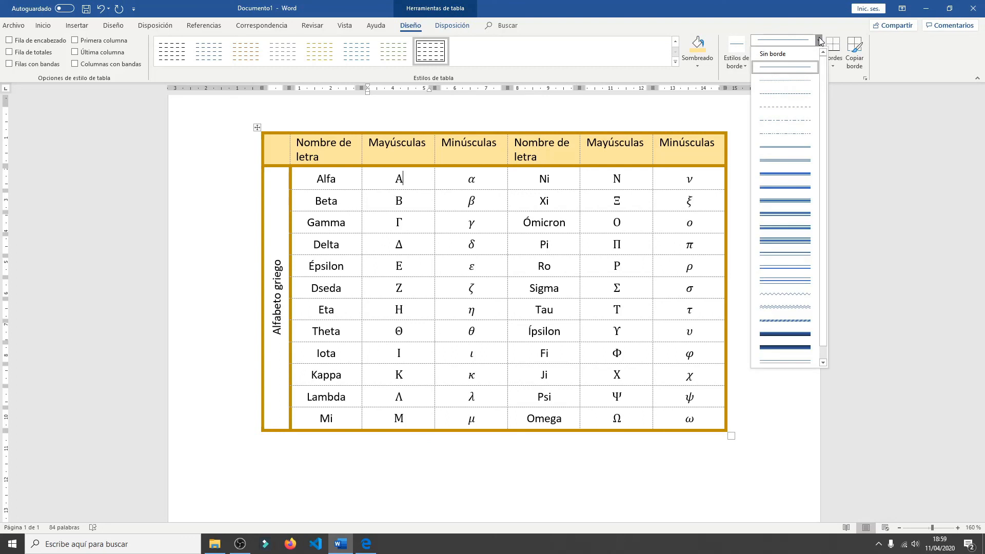
pyautogui.click(778, 56)
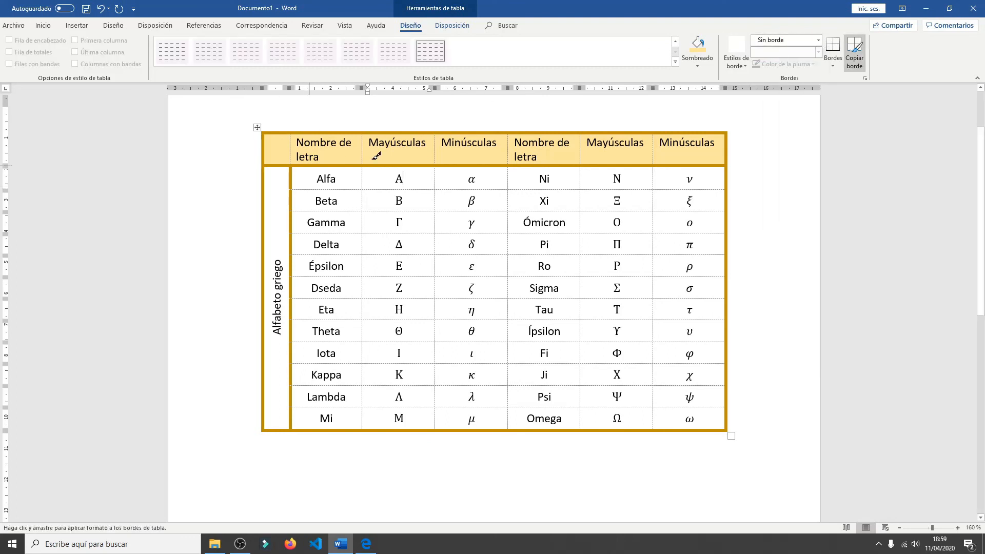
pyautogui.moveTo(334, 164); pyautogui.dragTo(695, 154)
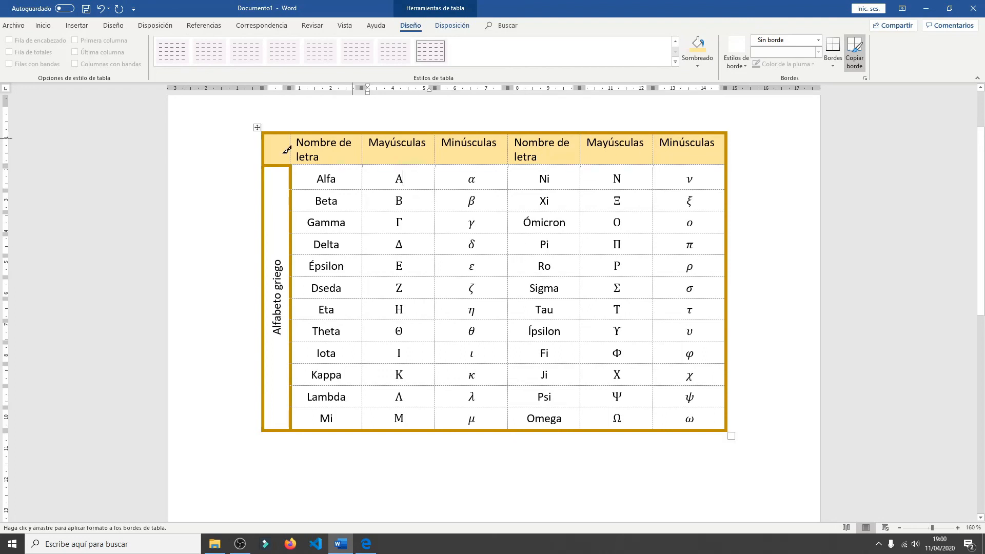
pyautogui.press('Escape')
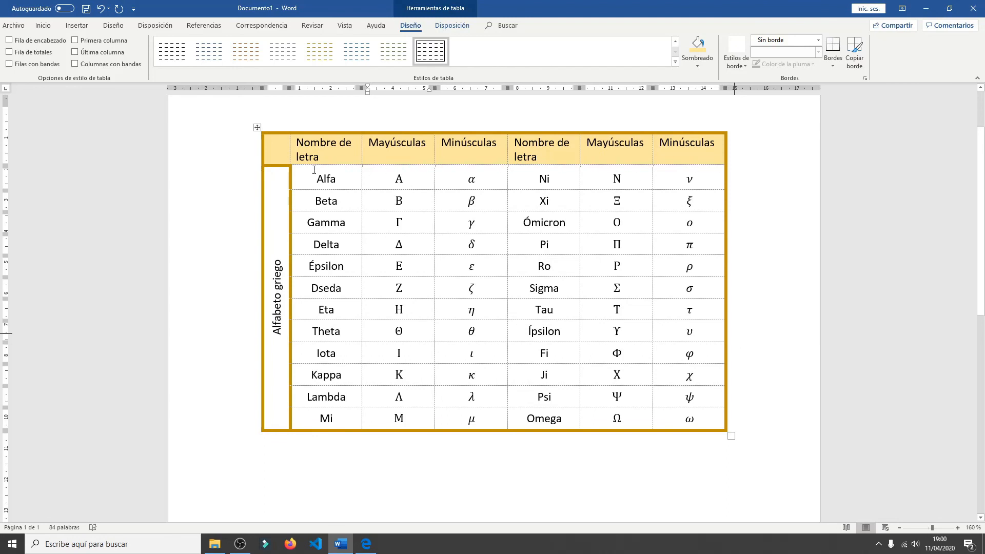
# - Hide the table gridlines to preview the real borders, and show the gridlines again
pyautogui.click(452, 27)
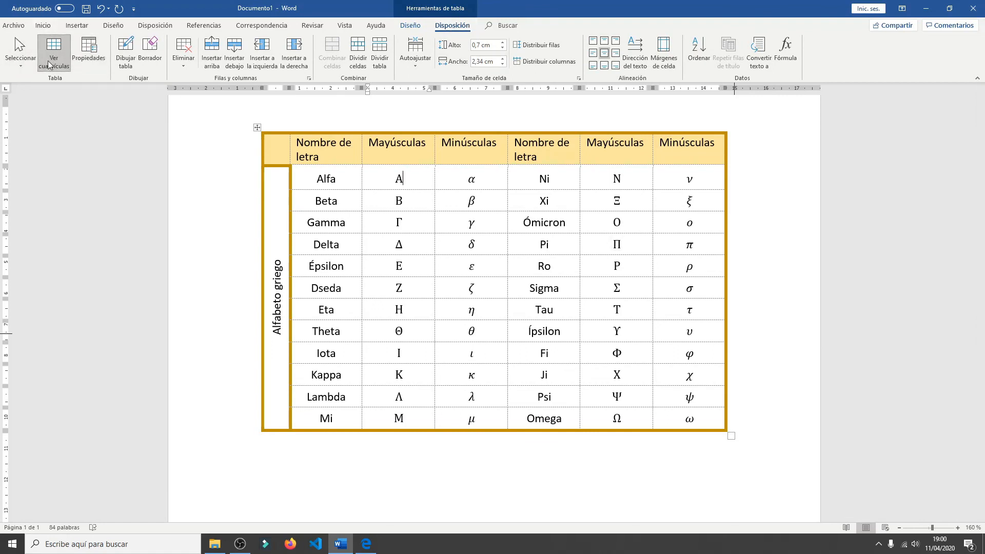
pyautogui.click(60, 54)
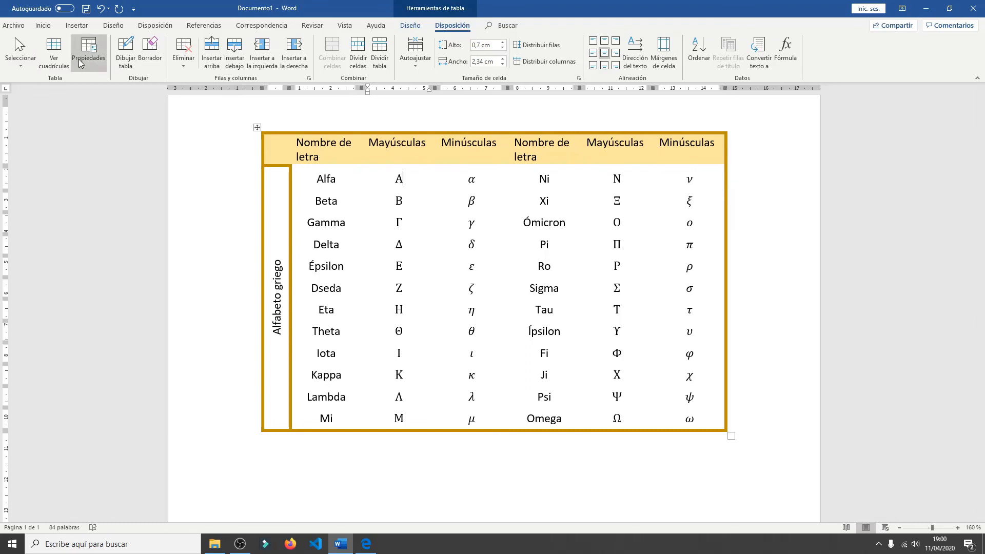
pyautogui.click(50, 49)
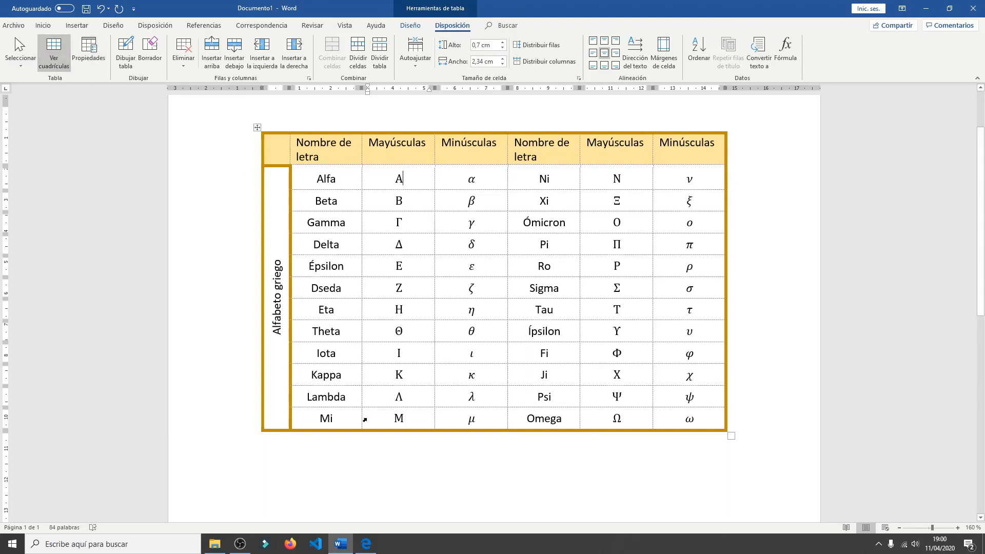